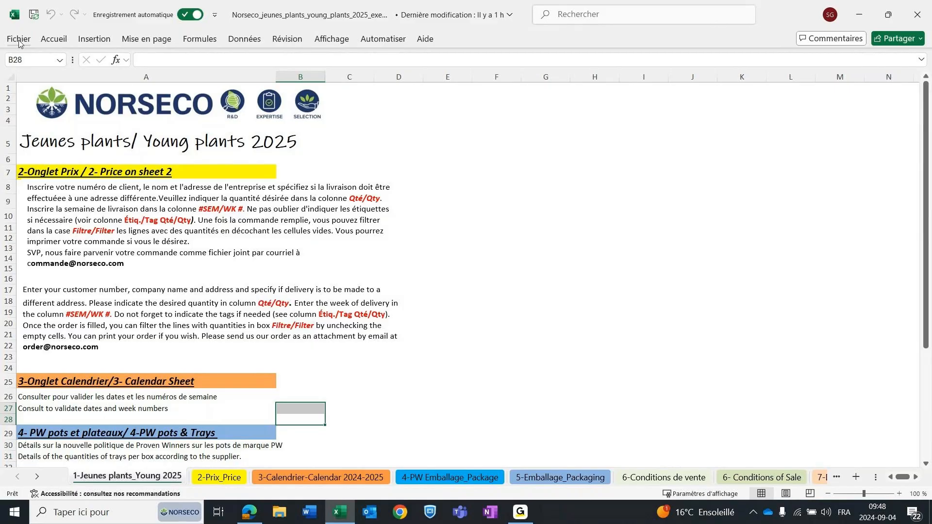
Save a copy of the workbook in the Bureau folder, replacing "Norseco" in the file name with the customer's first name.
click(19, 39)
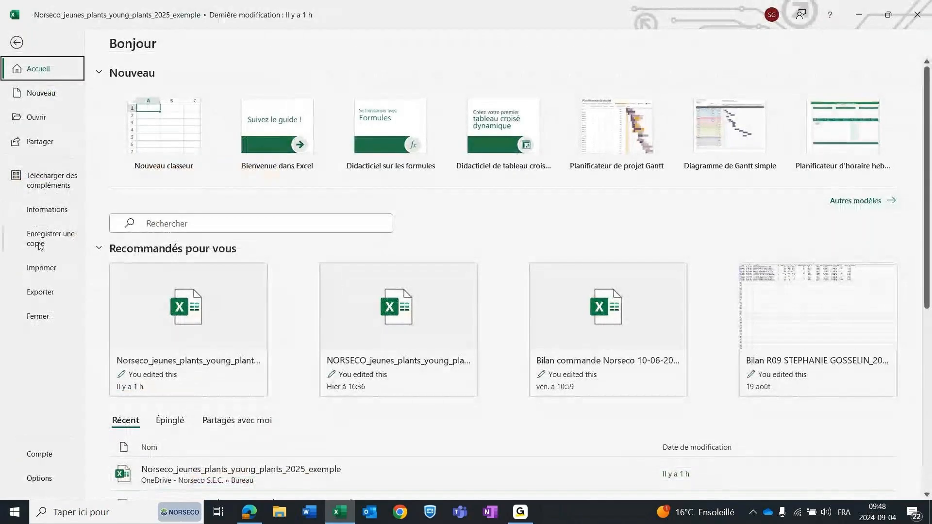
click(41, 240)
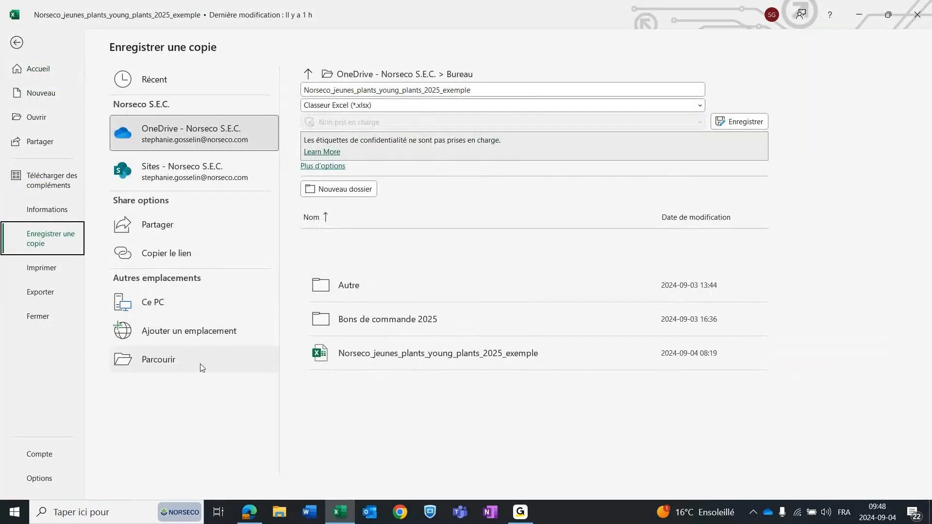
click(160, 369)
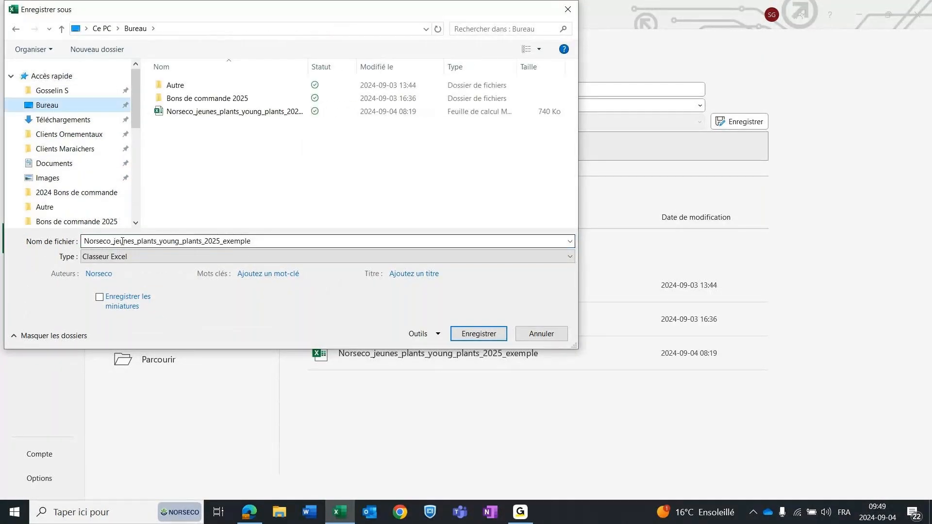
click(120, 241)
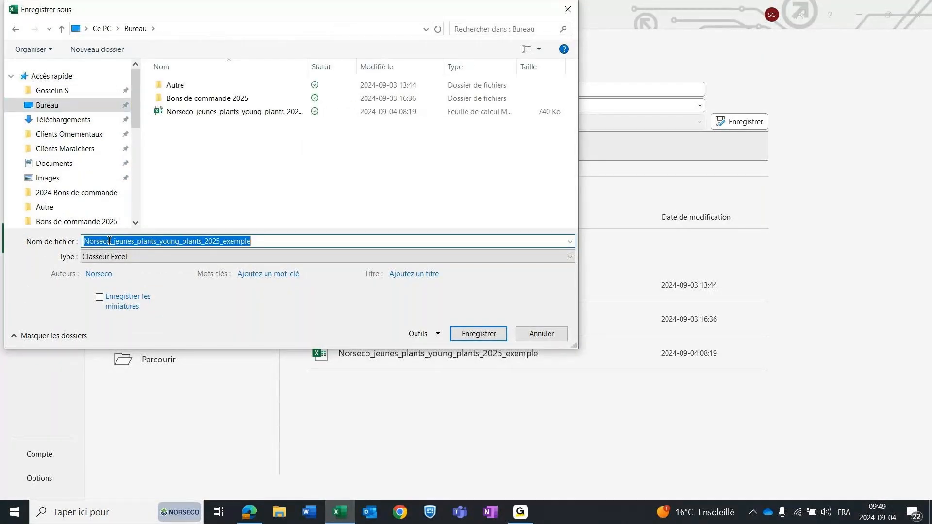
drag(108, 241, 60, 228)
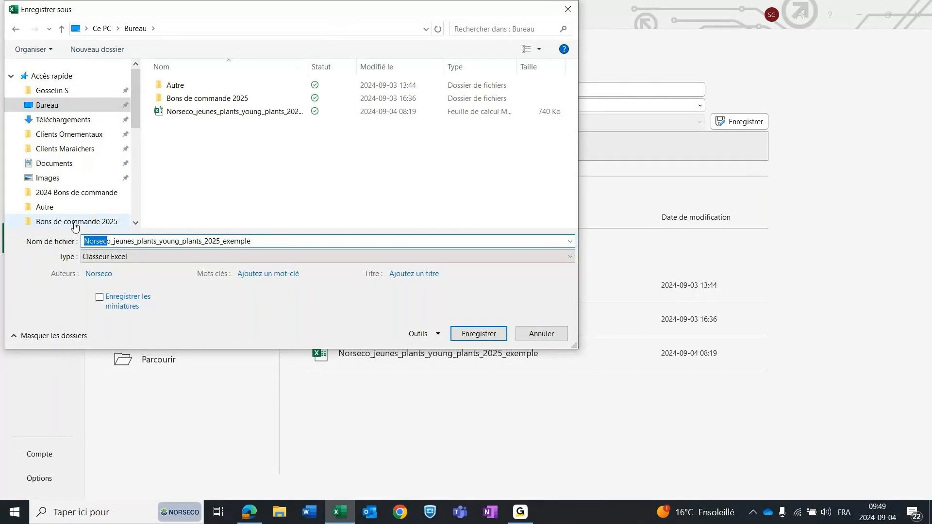
key(Delete)
text(Yves)
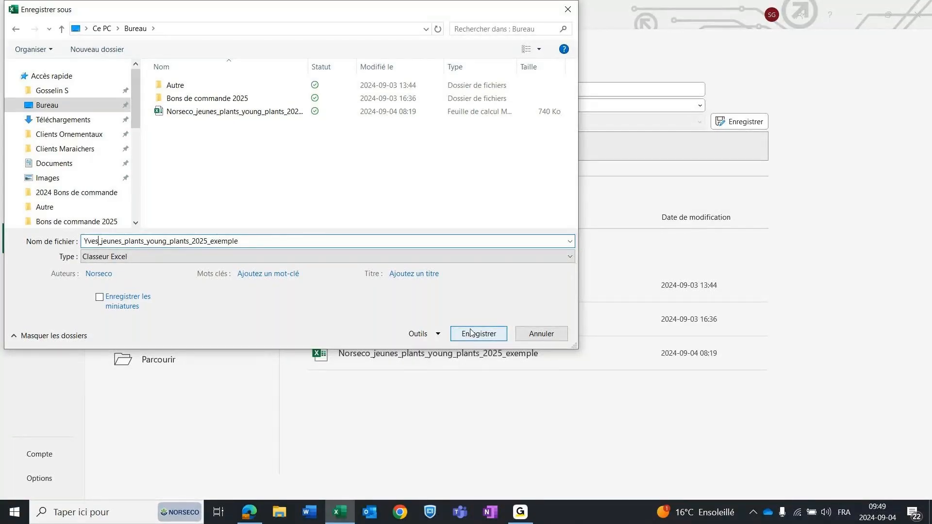
click(485, 337)
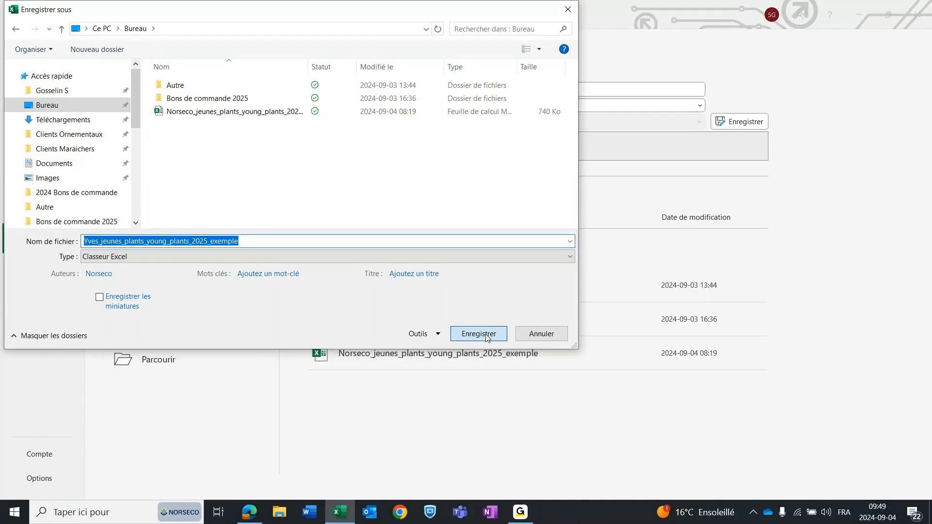
click(486, 336)
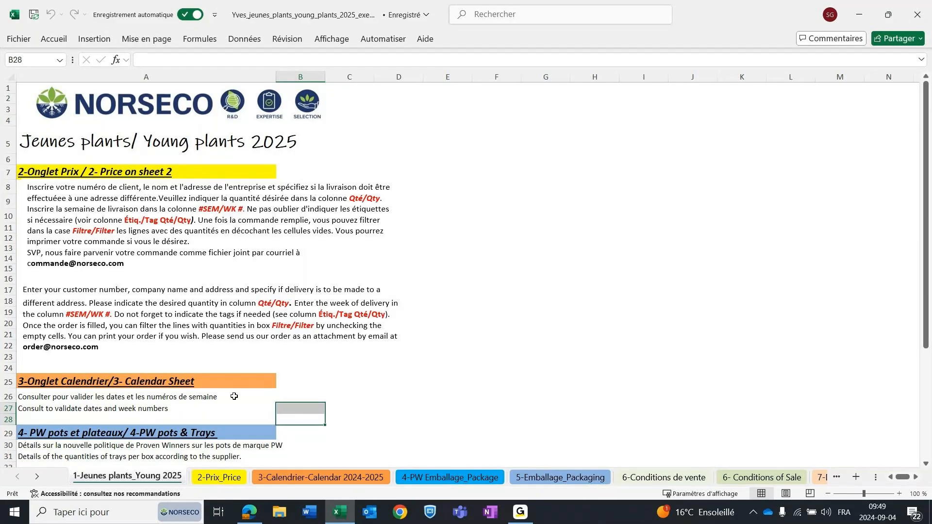
View the 2-Prix_Price sheet and examine the week numbers, holidays and closing days on the 2024-2025 calendar sheet.
click(221, 478)
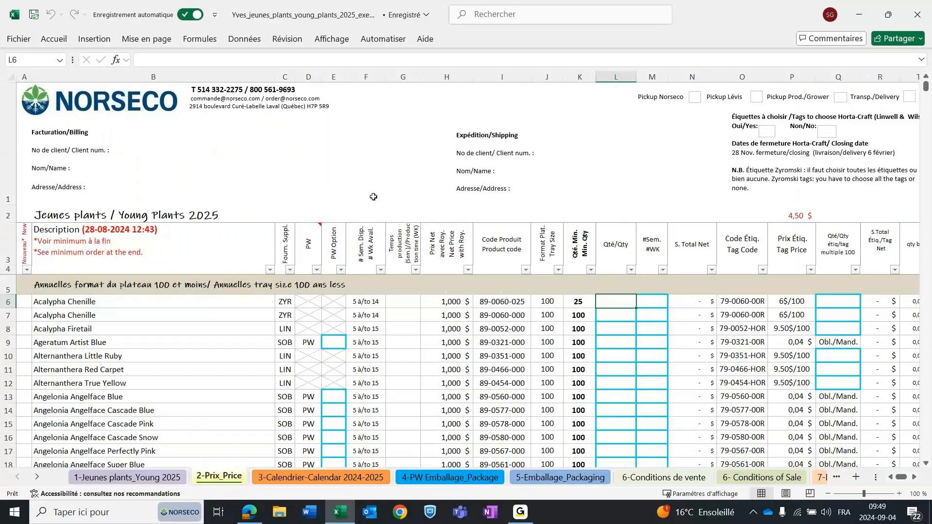
click(319, 478)
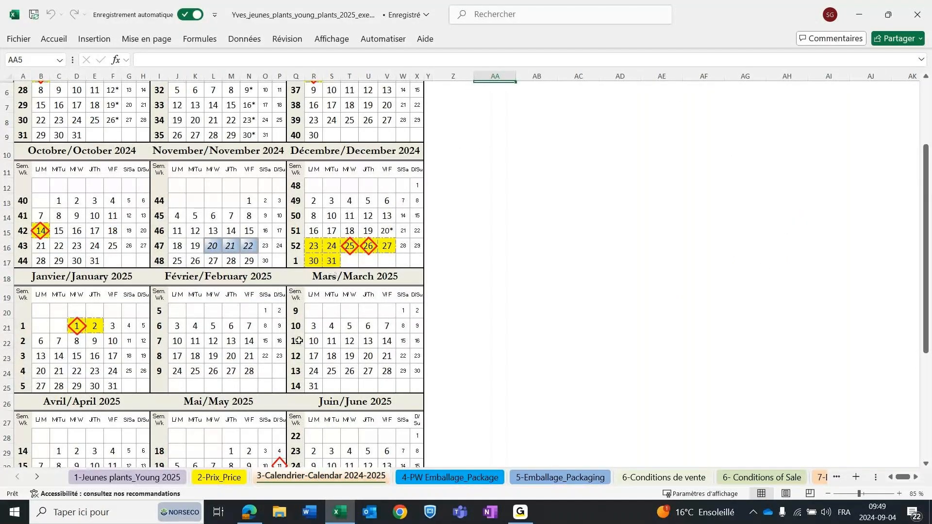
scroll(299, 341, down, 3)
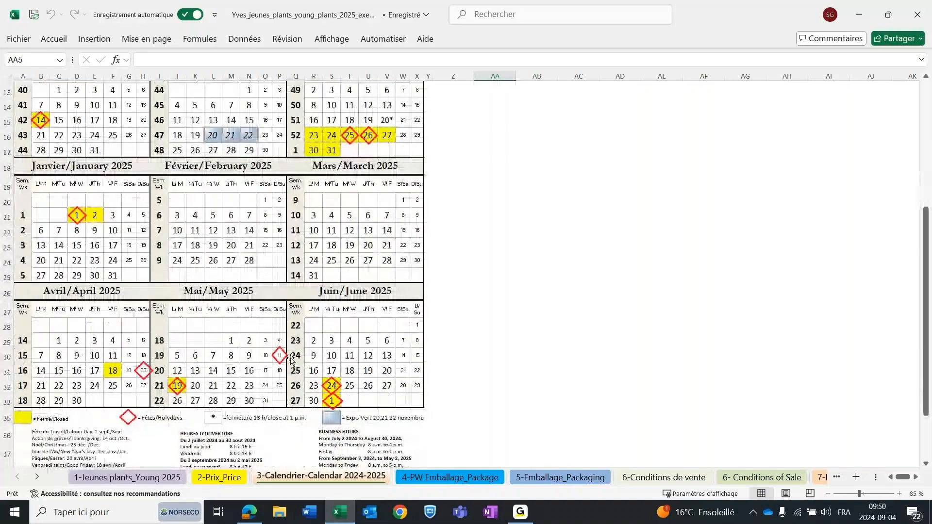
scroll(290, 359, up, 3)
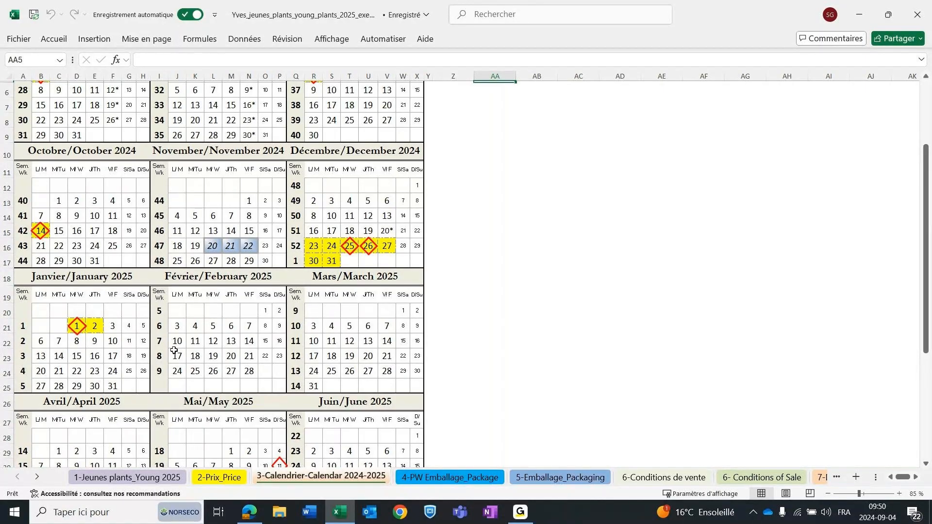
scroll(122, 282, up, 2)
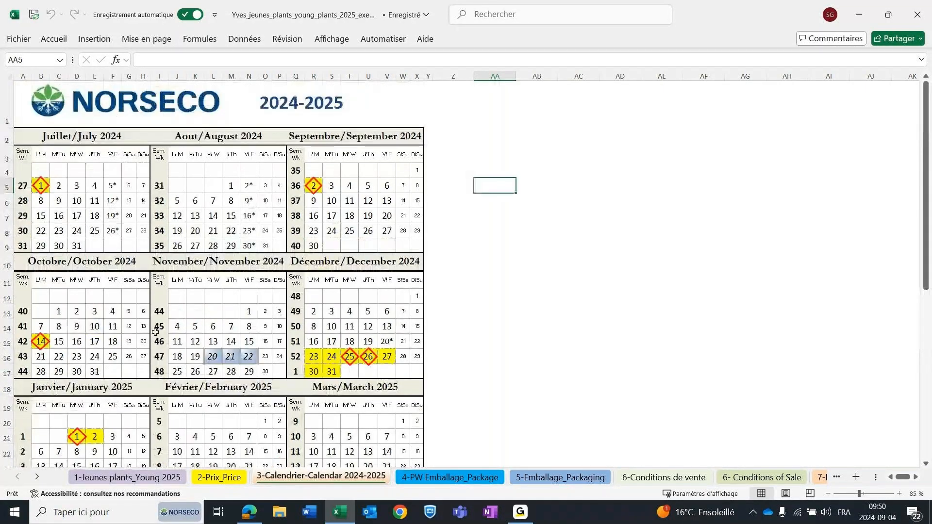
scroll(122, 282, down, 1)
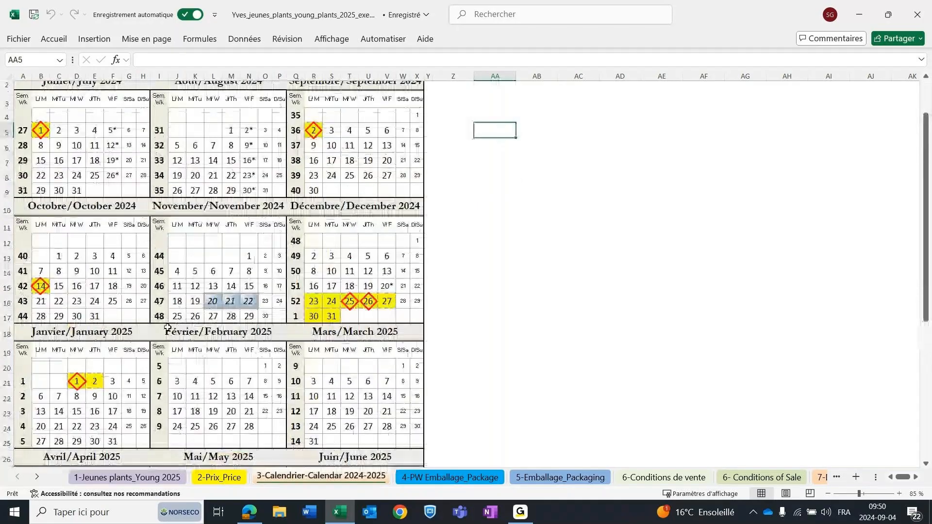
Examine the Proven Winners packaging options and their product codes on the 4-PW Emballage_Package sheet, enlarged enough to read.
click(438, 478)
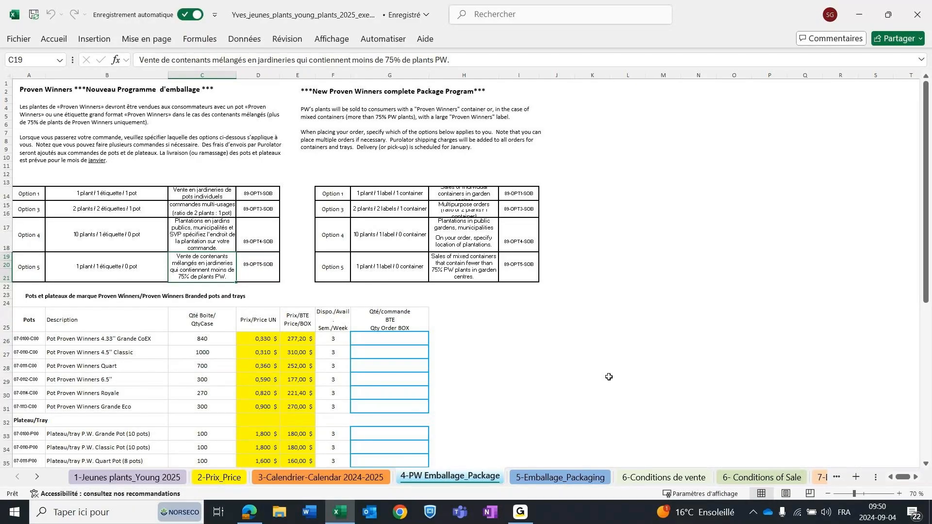
click(899, 493)
click(899, 494)
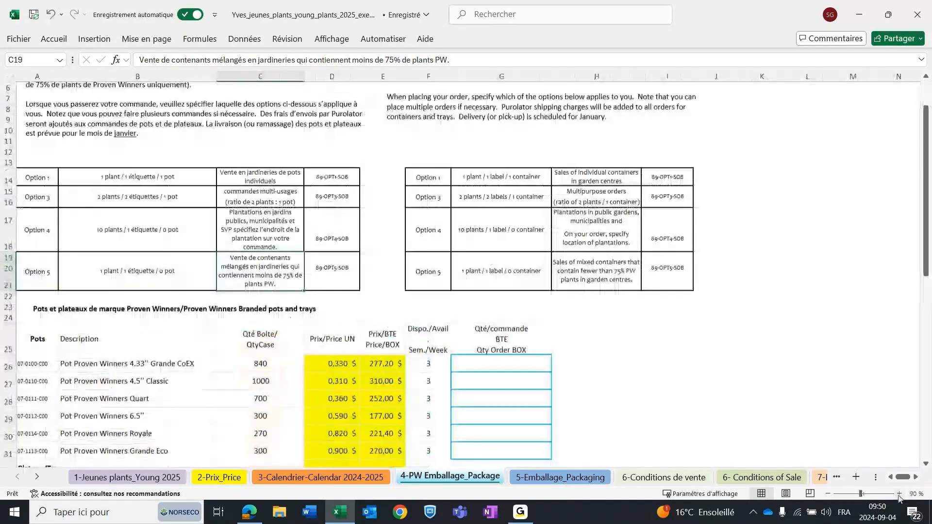
click(899, 494)
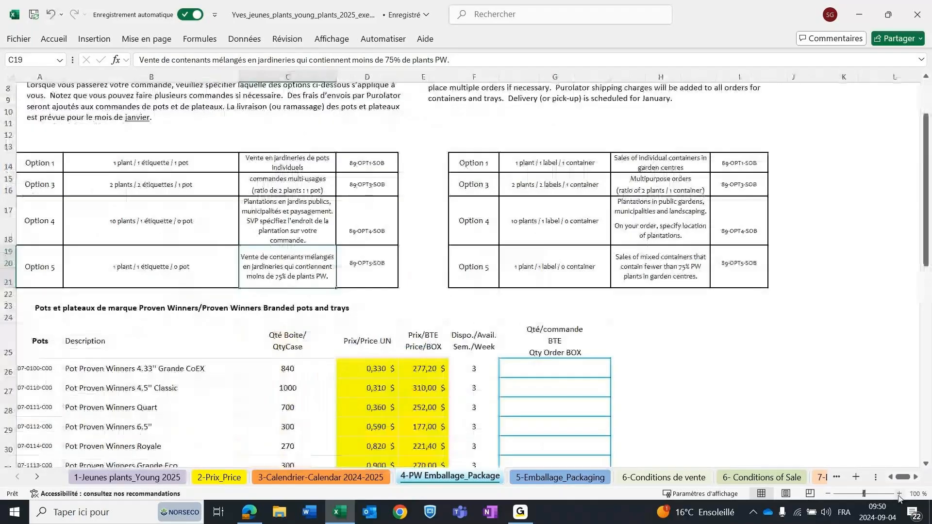
click(899, 494)
click(899, 494)
click(900, 493)
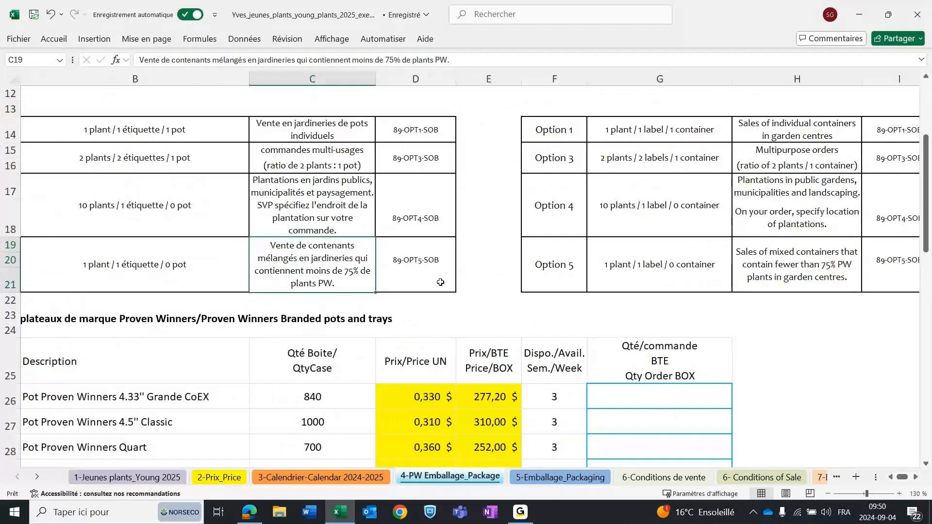
scroll(91, 177, up, 1)
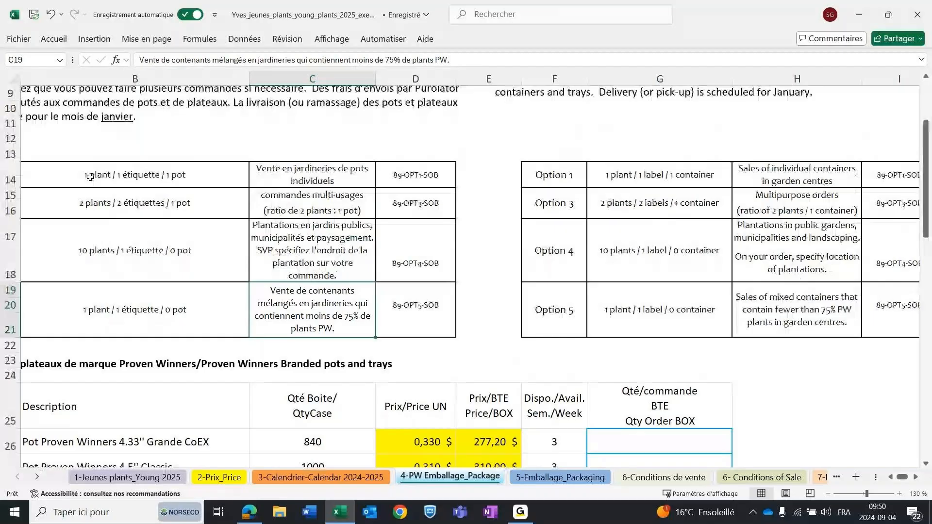
drag(902, 477, 311, 318)
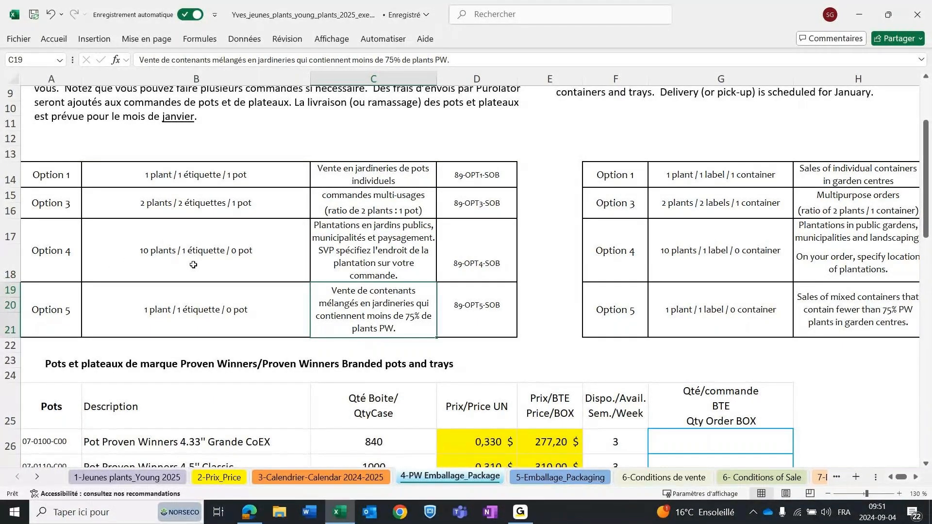
click(828, 495)
click(828, 494)
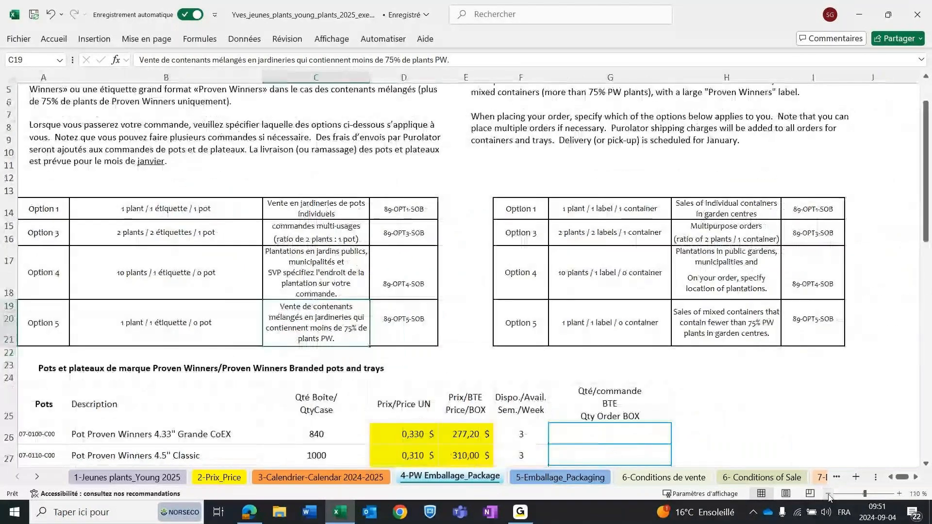
click(828, 494)
Examine the tray sizes and trays per box for each supplier on the 5-Emballage_Packaging sheet.
click(529, 477)
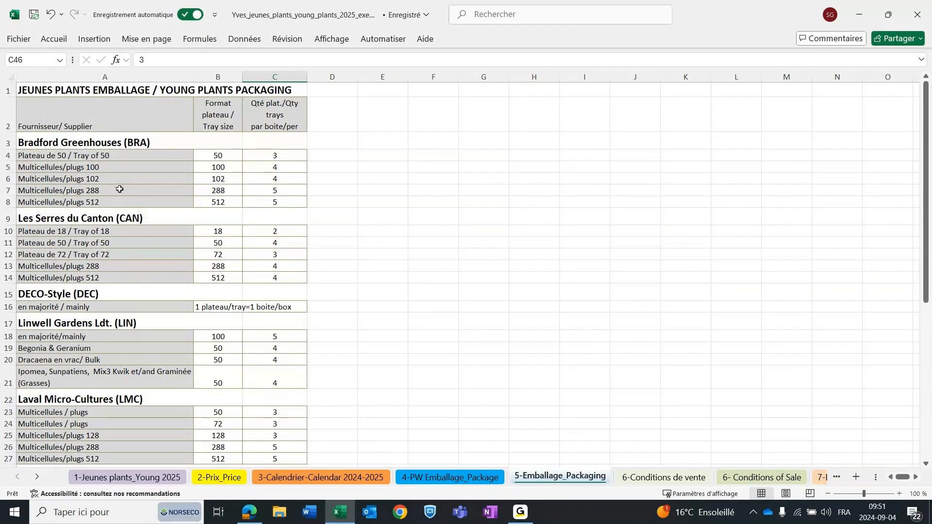
scroll(119, 189, down, 1)
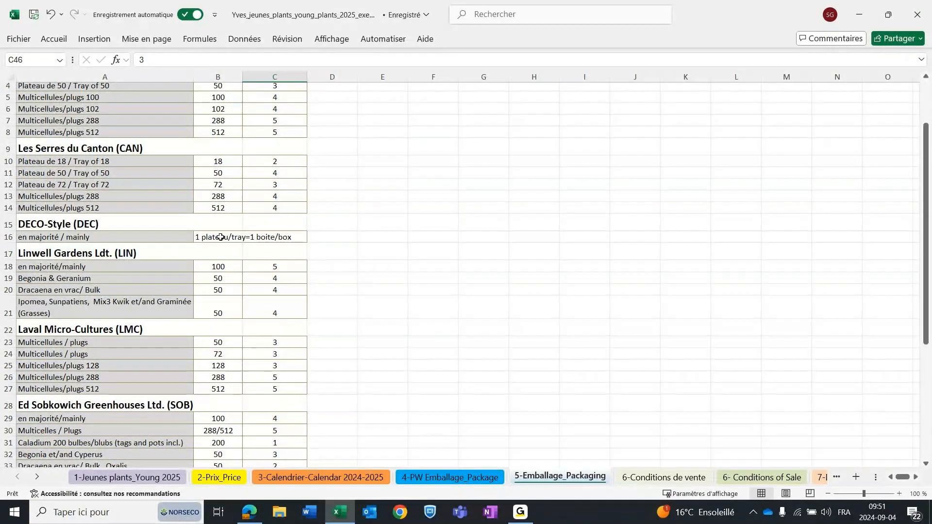
scroll(90, 245, down, 1)
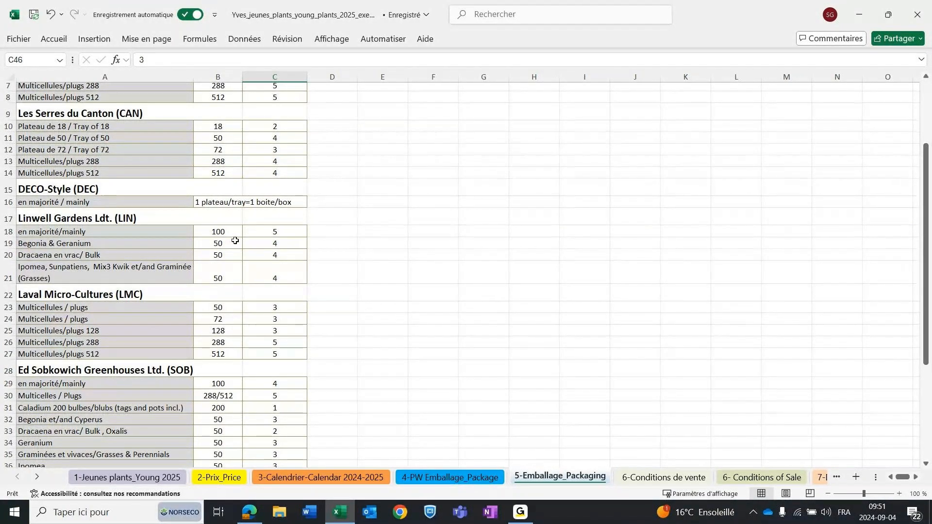
scroll(134, 266, down, 4)
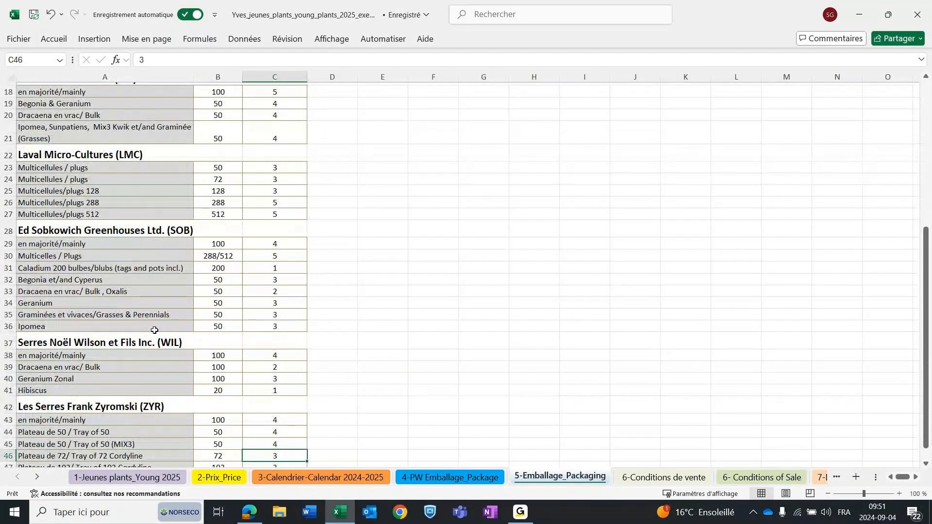
scroll(155, 330, up, 2)
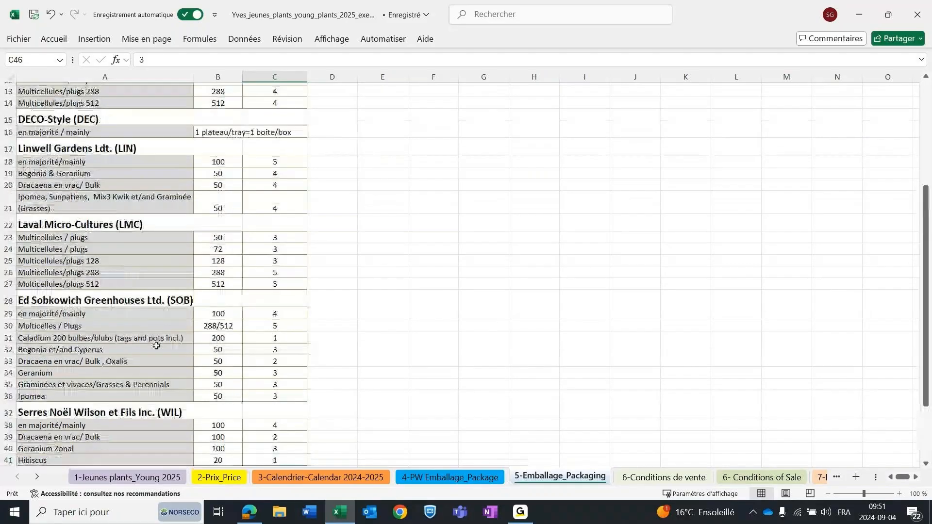
scroll(156, 346, up, 3)
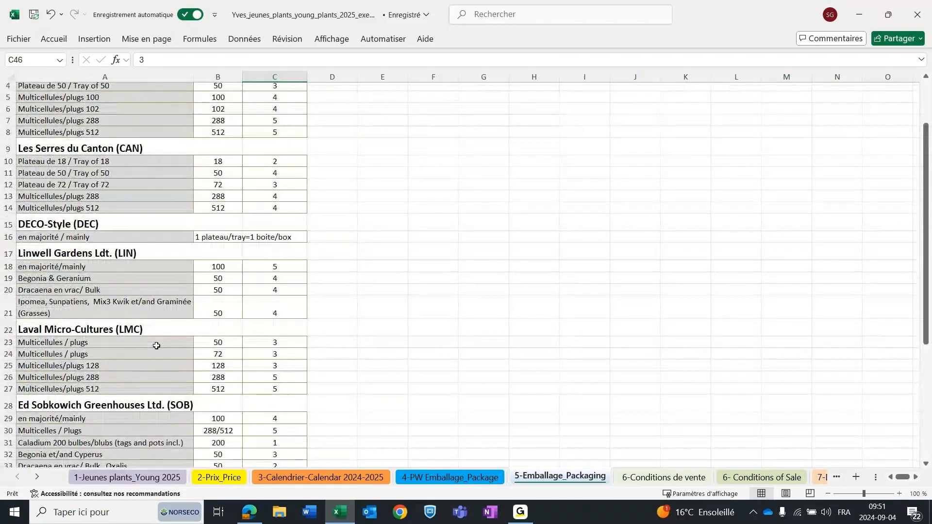
scroll(157, 345, up, 1)
scroll(157, 345, up, 1)
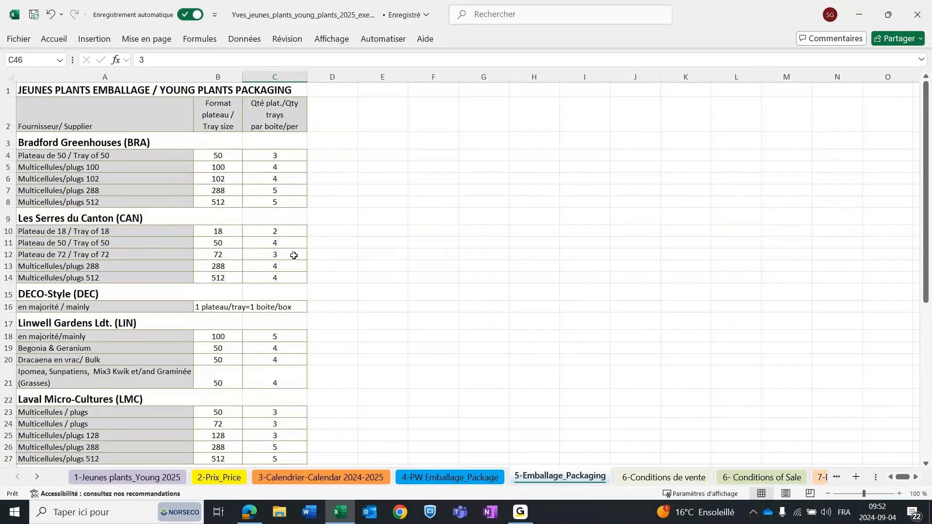
View the French and English conditions of sale, and examine the list of discontinued plants on the 7-Disc._Drop sheet.
click(675, 480)
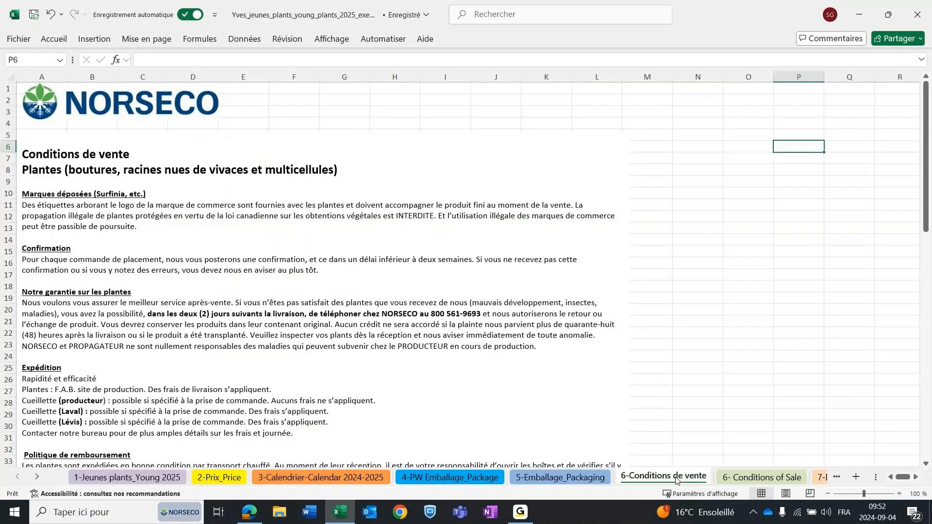
click(760, 479)
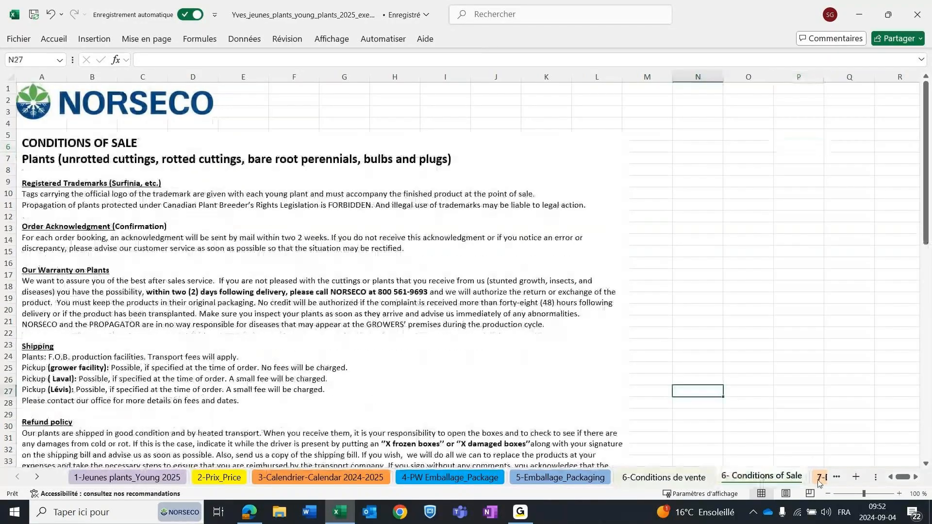
click(820, 478)
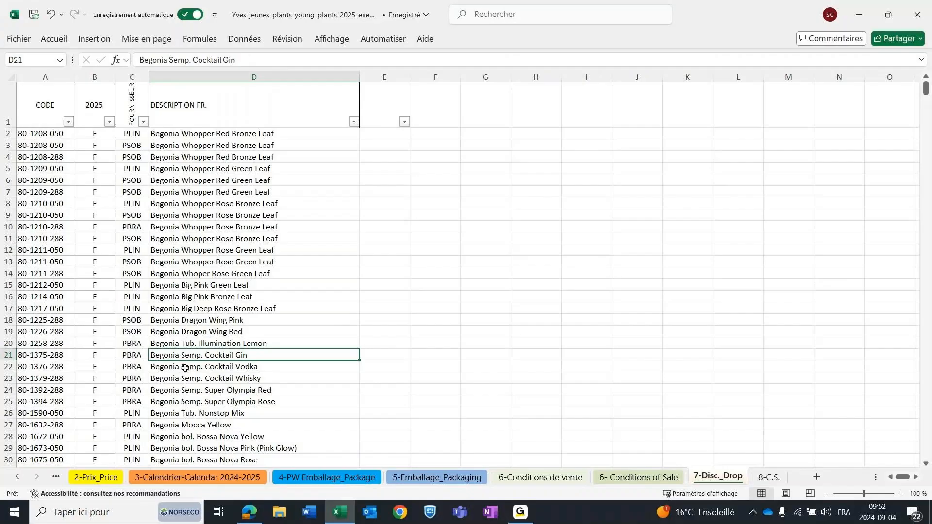
scroll(189, 369, down, 2)
scroll(182, 371, down, 1)
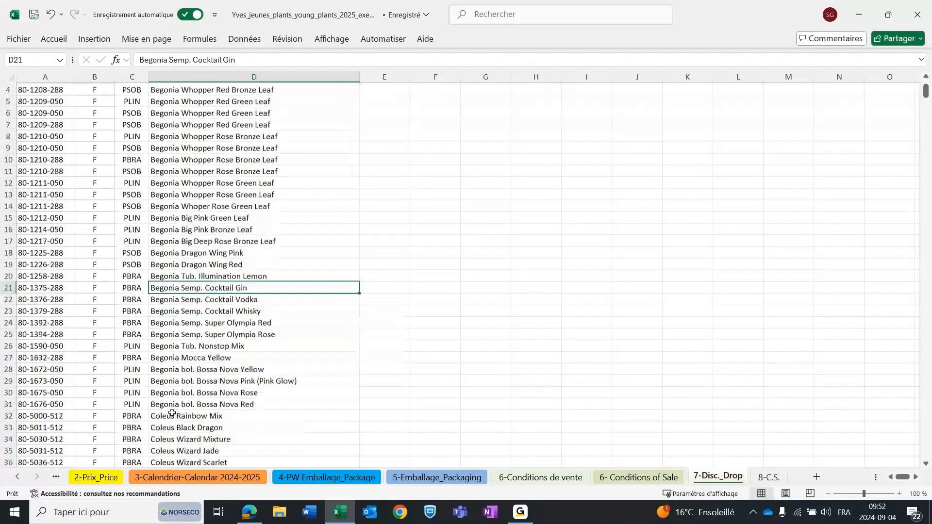
scroll(171, 413, up, 3)
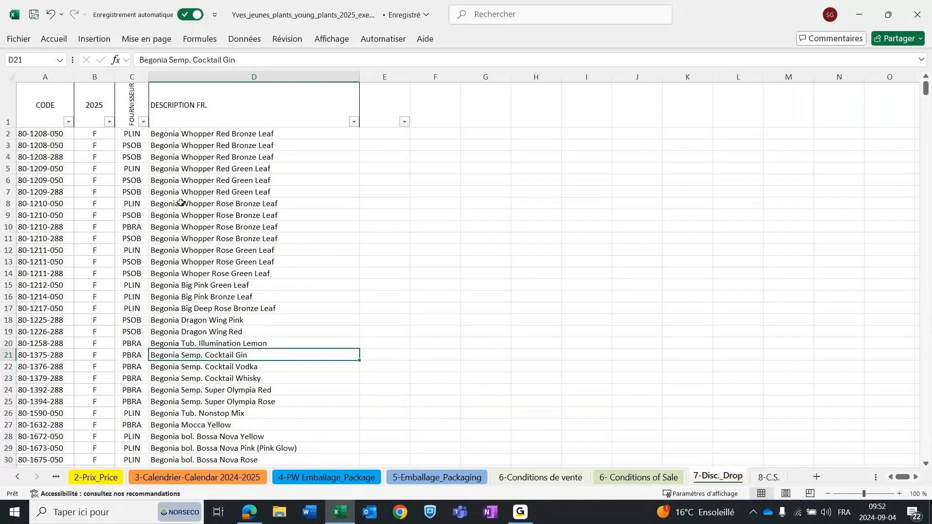
scroll(180, 279, down, 2)
scroll(181, 293, down, 6)
scroll(185, 311, down, 2)
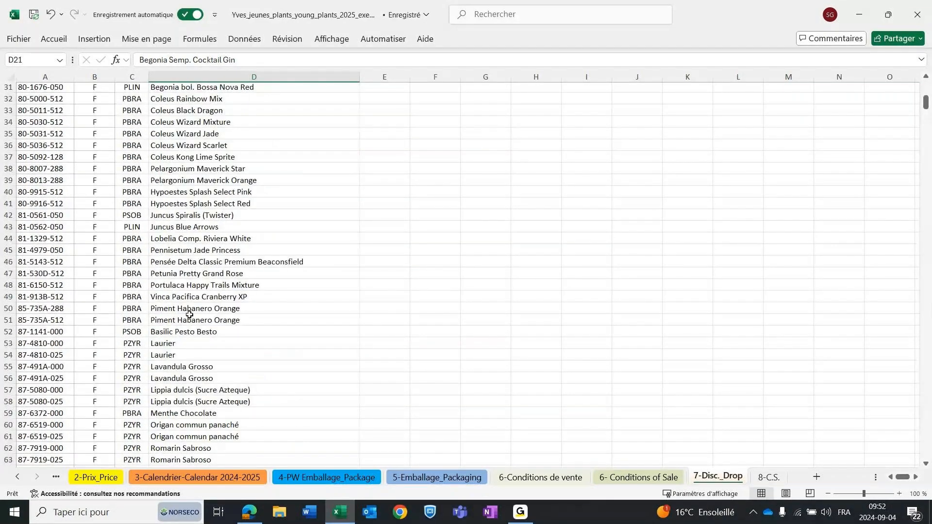
scroll(190, 325, down, 10)
scroll(192, 333, up, 17)
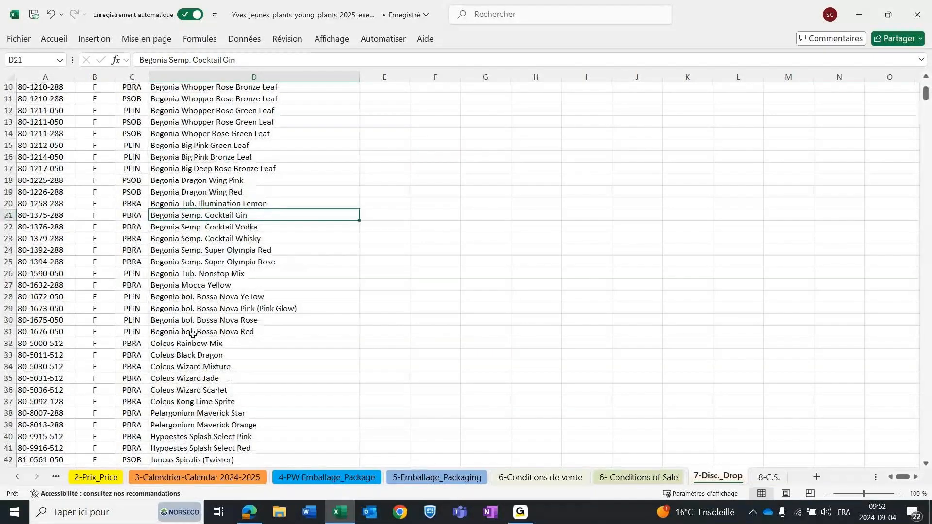
Return to the top of the 2-Prix_Price sheet and enter the client number in the Facturation/Billing section.
scroll(193, 334, up, 3)
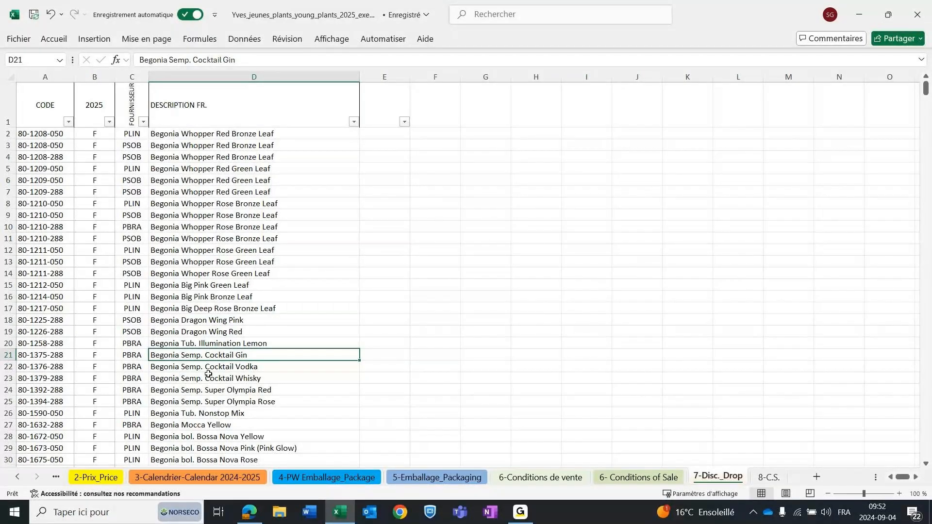
click(97, 478)
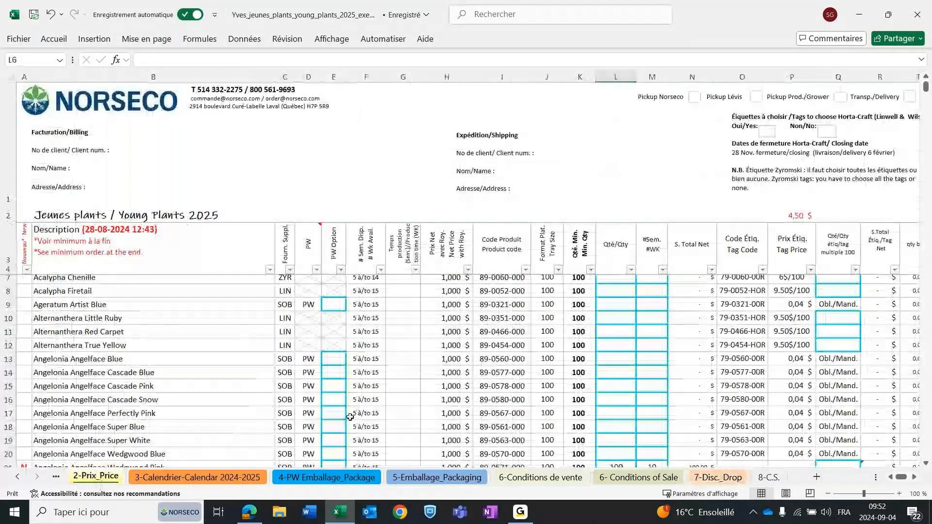
scroll(350, 417, up, 1)
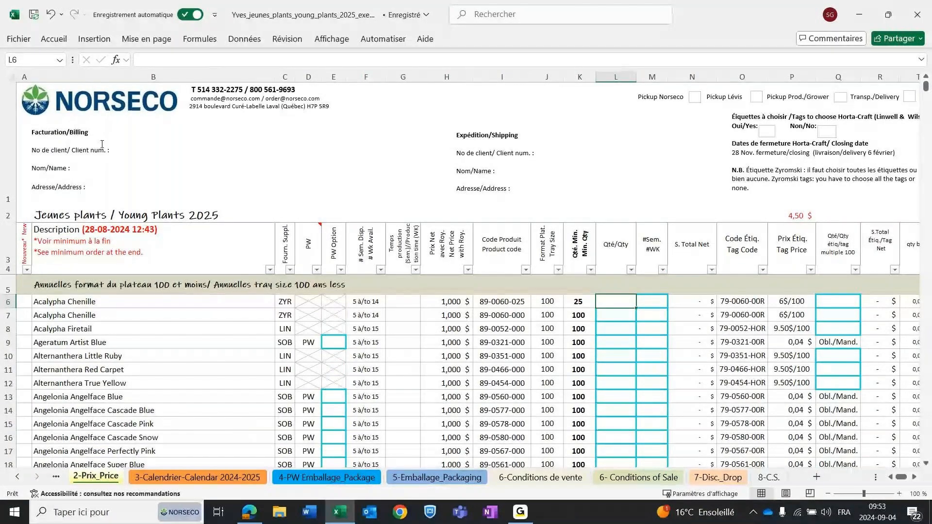
click(142, 177)
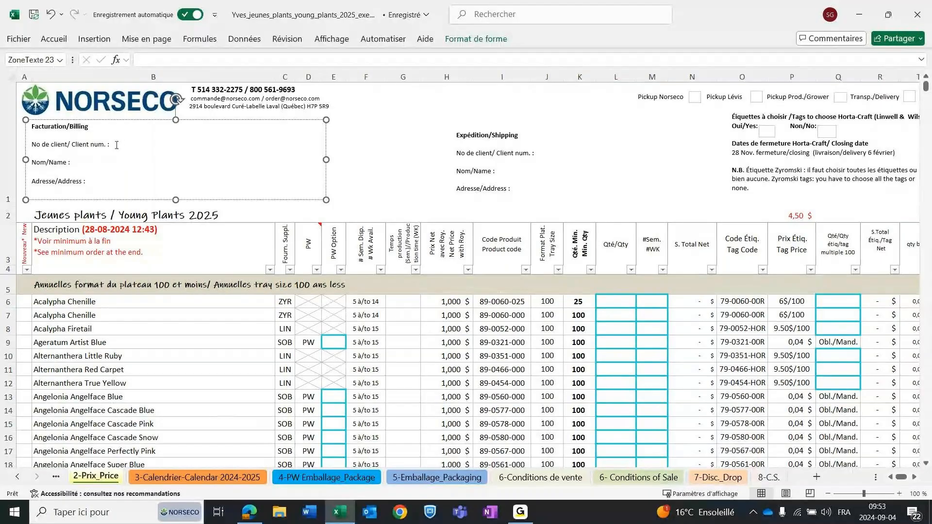
click(117, 144)
text(ZZZn60)
Fill in the customer's first name and the address Norseco in the Facturation/Billing section.
click(92, 161)
text(Yves)
click(90, 181)
text(Ners)
text(eco)
text(o)
Examine the Expédition/Shipping section and the order form's remaining columns through the box quantity.
click(527, 184)
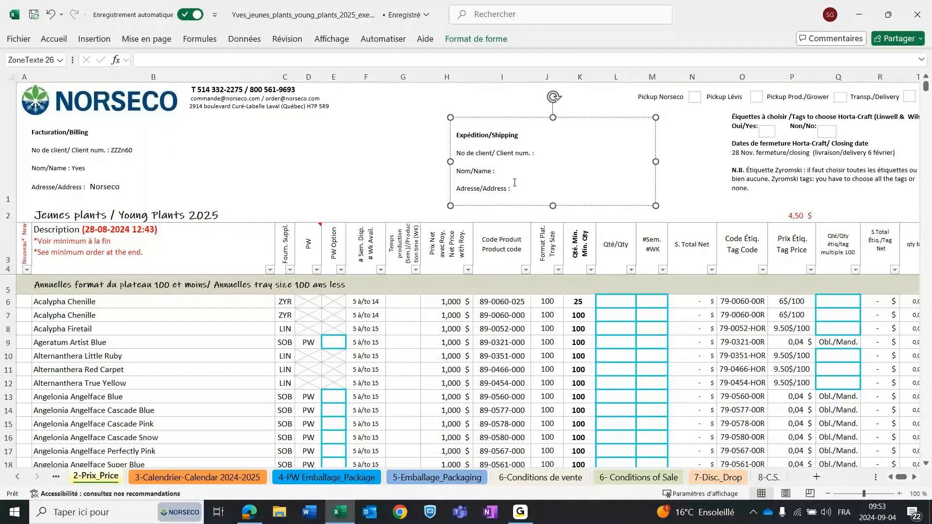
click(915, 477)
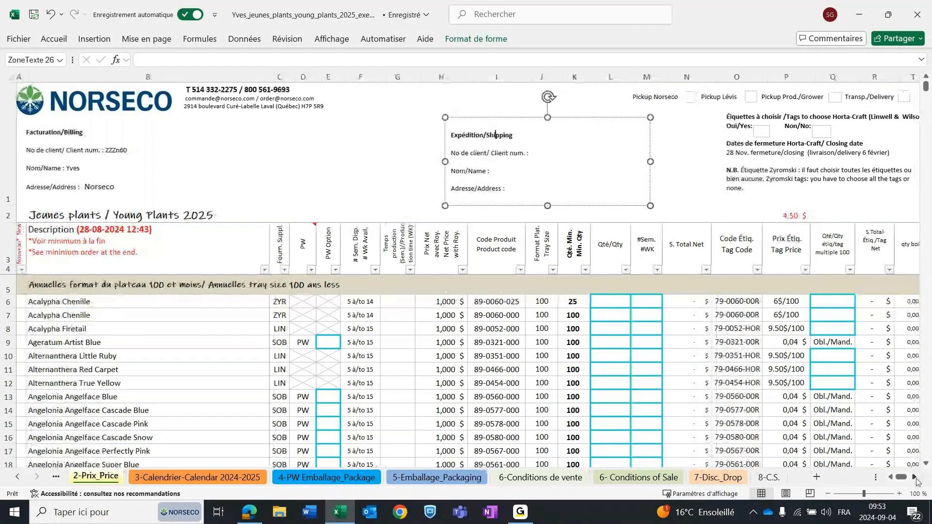
click(915, 478)
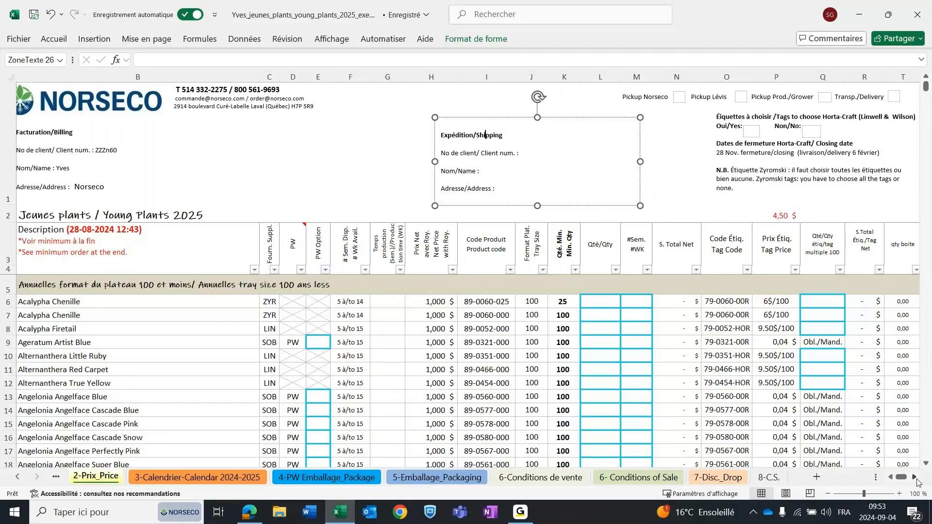
click(916, 478)
drag(903, 477, 901, 476)
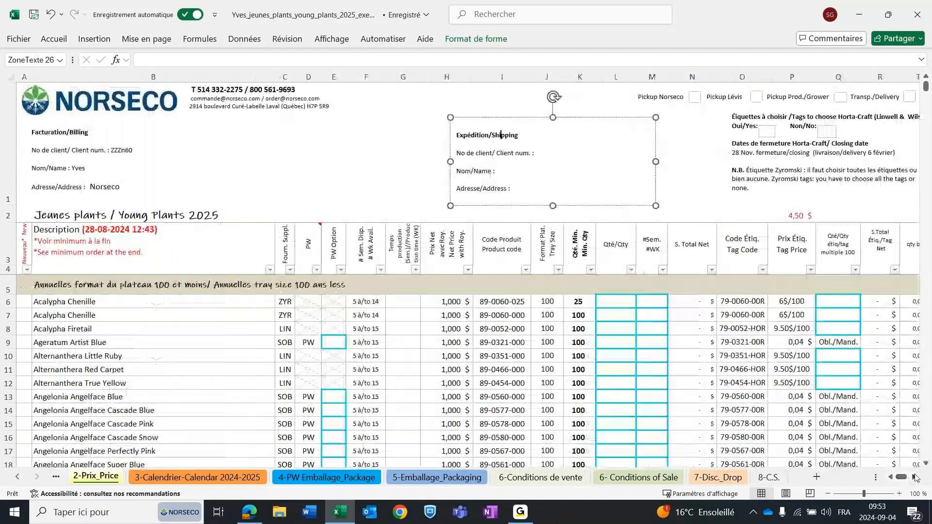
click(914, 477)
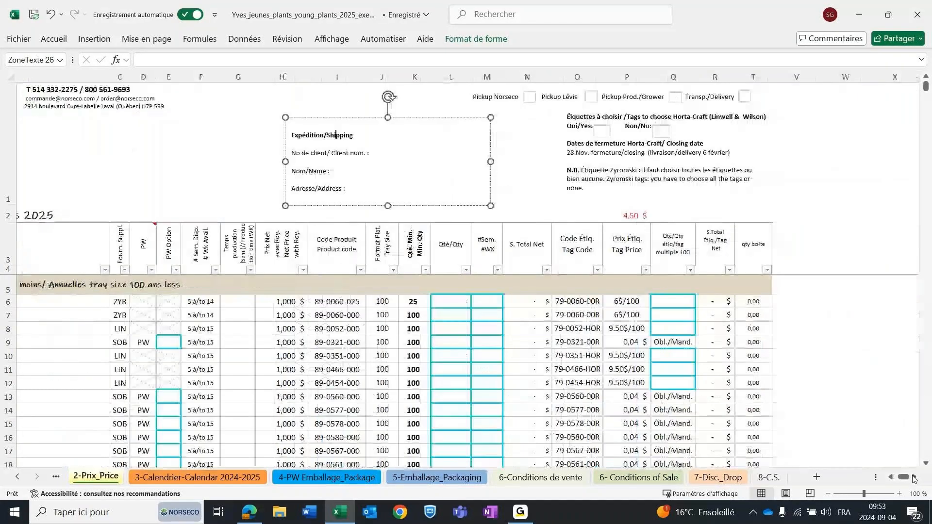
click(914, 477)
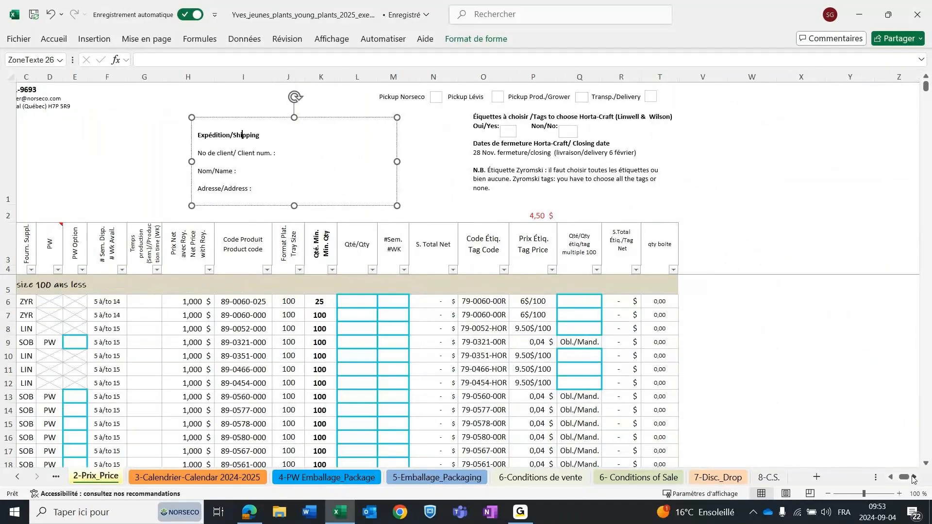
Mark the Transp./Delivery box in the order header with an x.
click(891, 478)
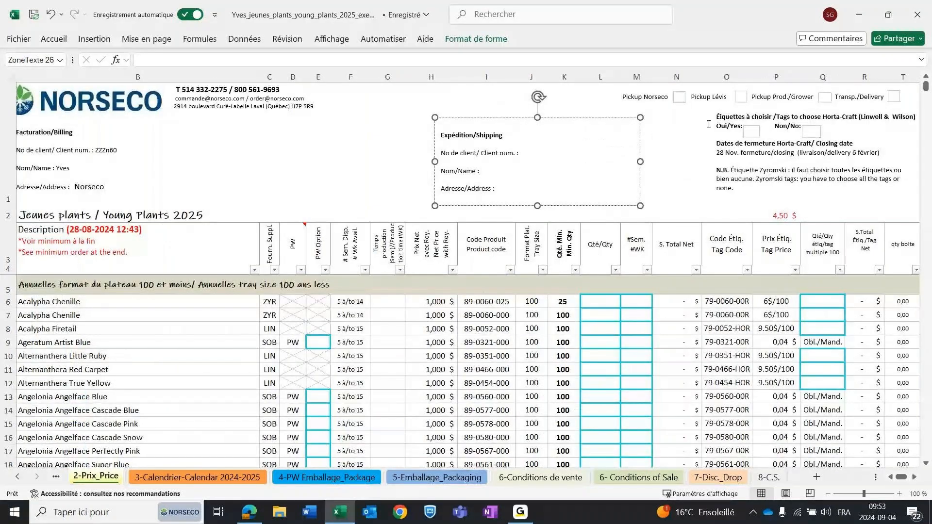
click(676, 151)
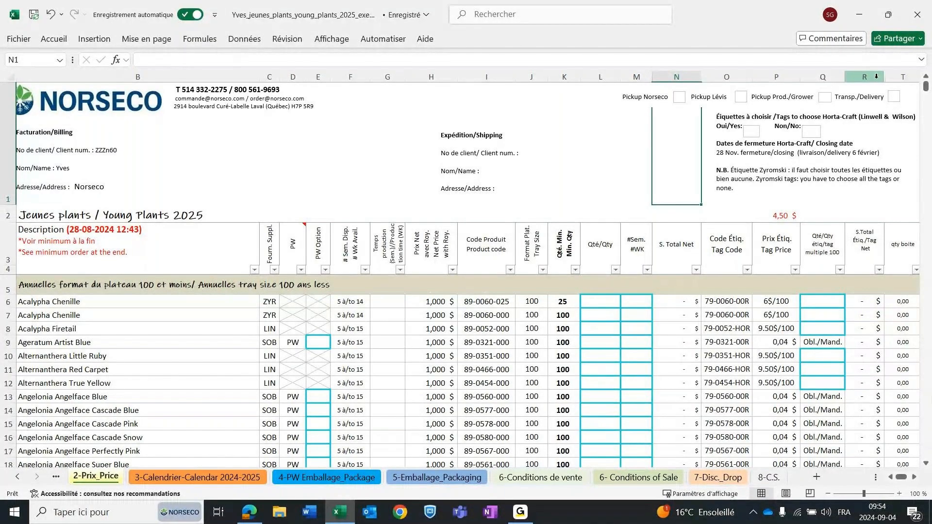
click(893, 96)
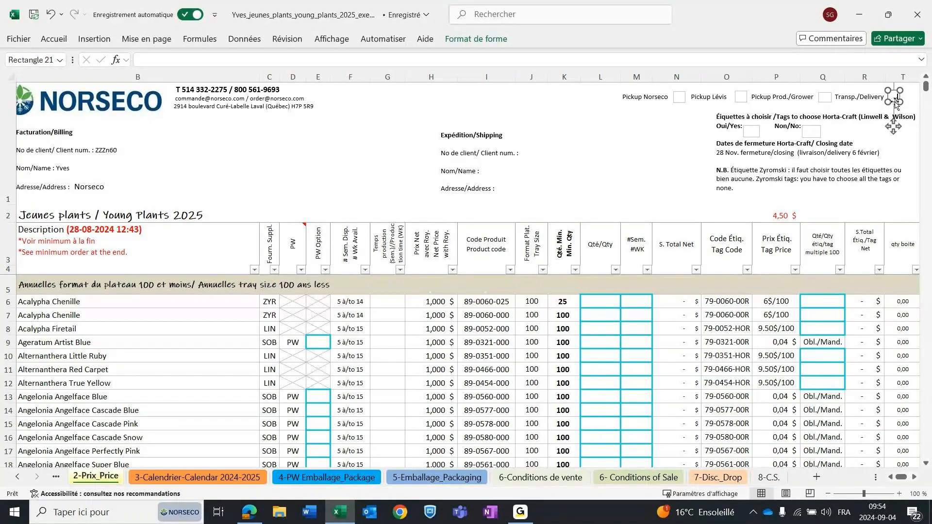
key(Escape)
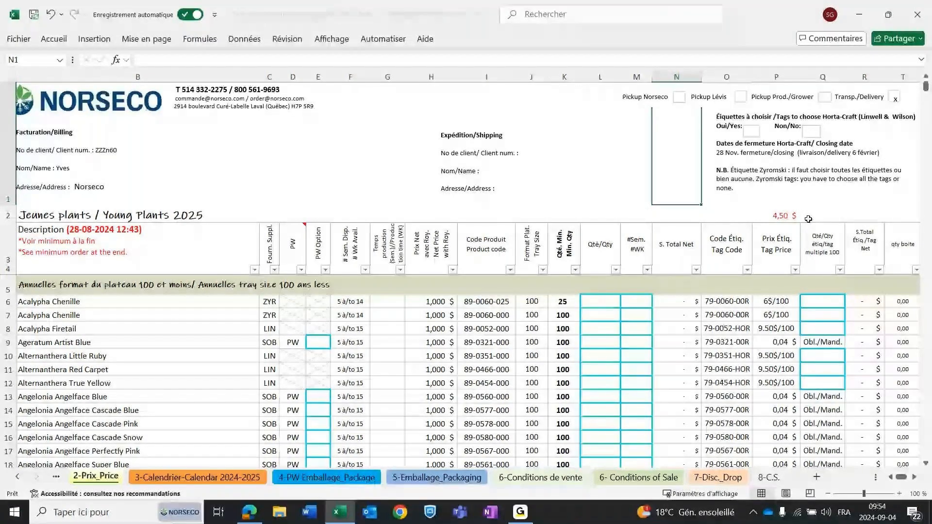
Examine the Yes/No boxes for Horta-Craft tags, the closing dates and the Zyromski tag note in the order header.
click(755, 132)
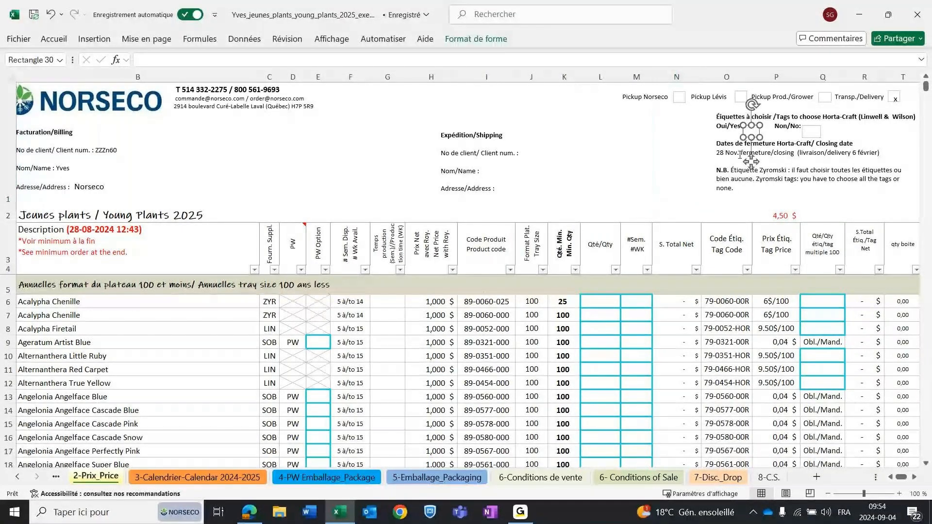
click(803, 136)
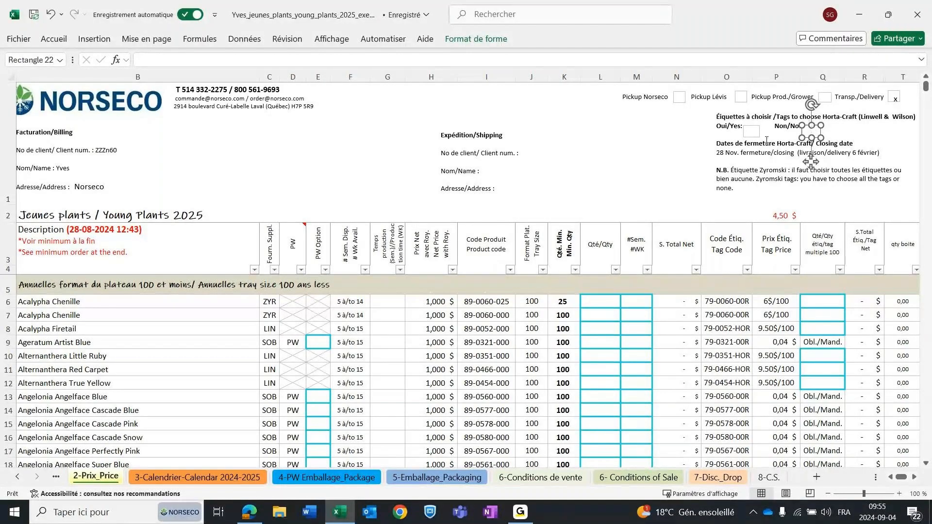
click(711, 152)
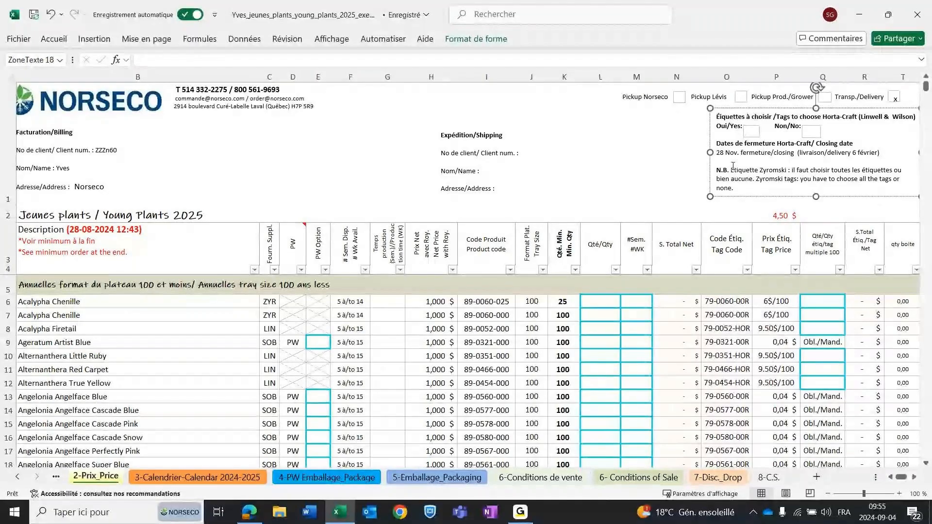
scroll(810, 342, down, 1)
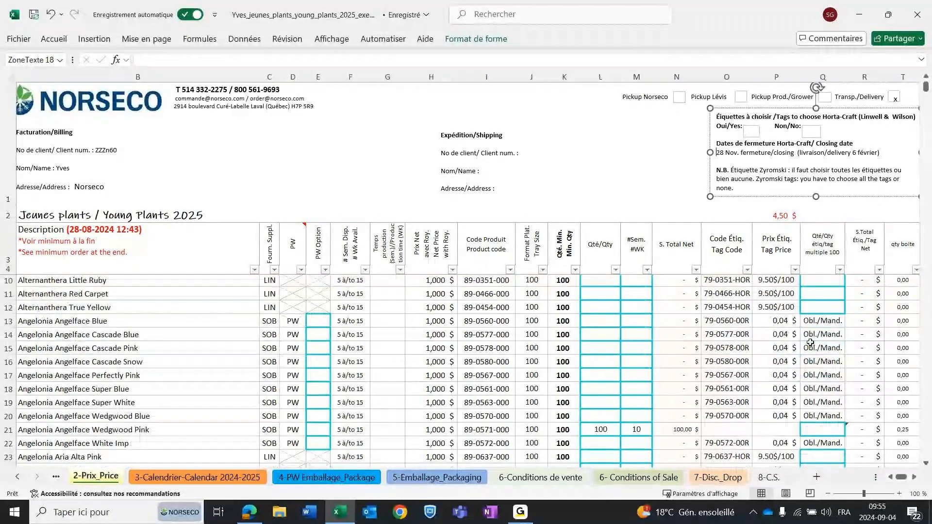
scroll(810, 343, up, 1)
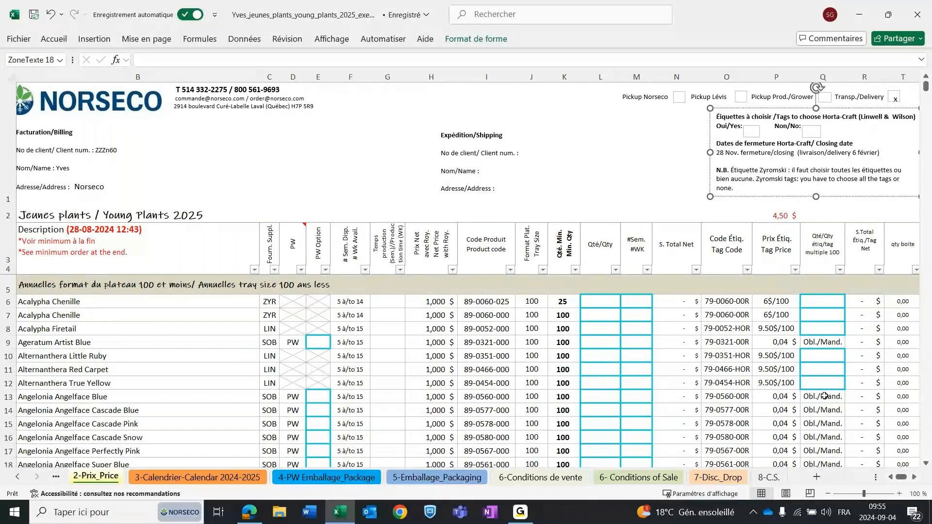
click(728, 185)
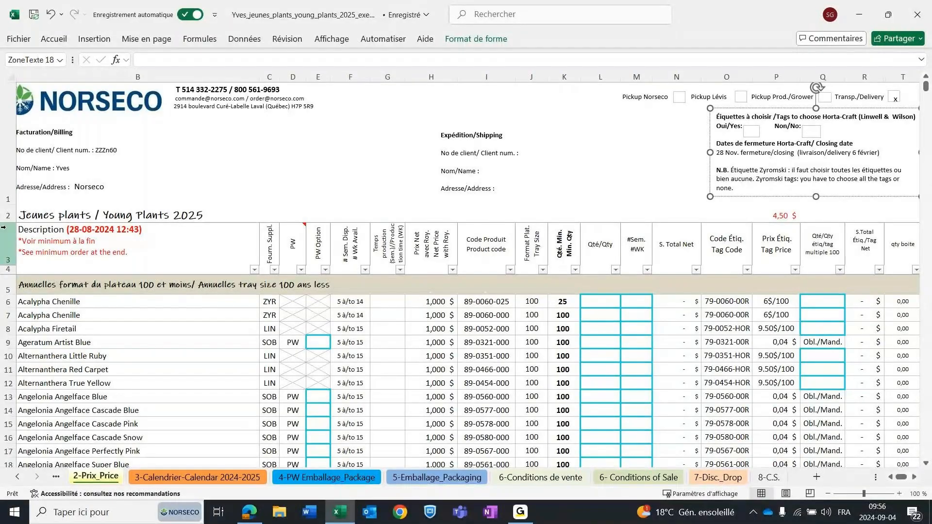
Reduce the height of the header area above the column titles to give the plant list more room.
drag(9, 223, 21, 112)
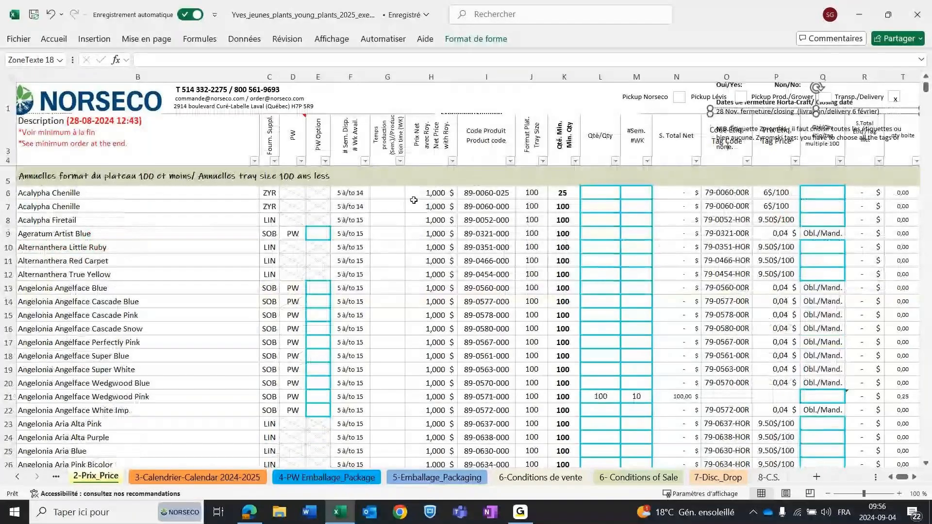
click(702, 248)
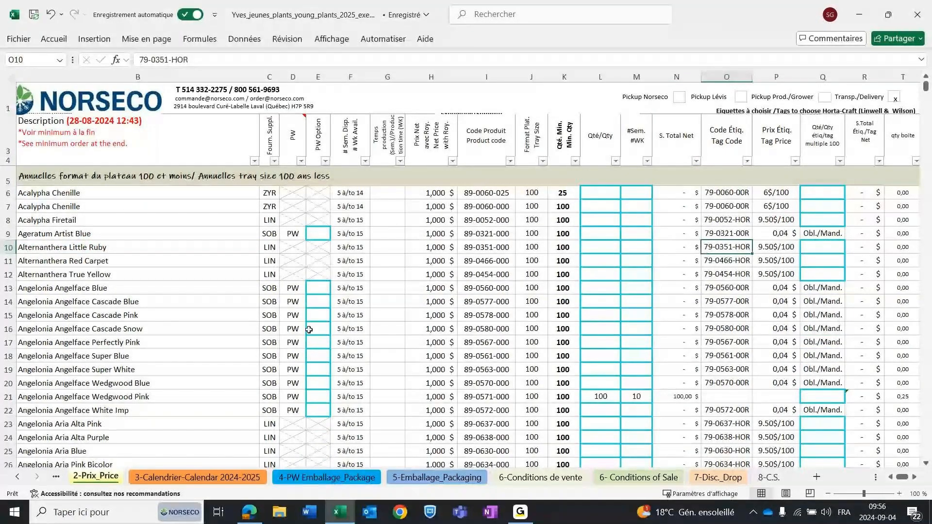
Examine the Nouveau/New column for flagged plants, from the start of the annuals down to the Asparagus Sprengeri entries.
drag(905, 479, 891, 482)
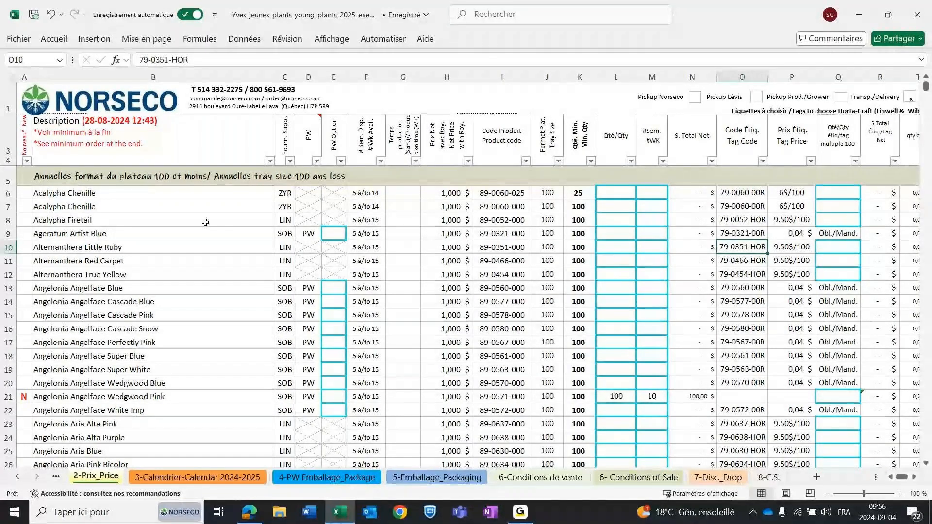
click(20, 76)
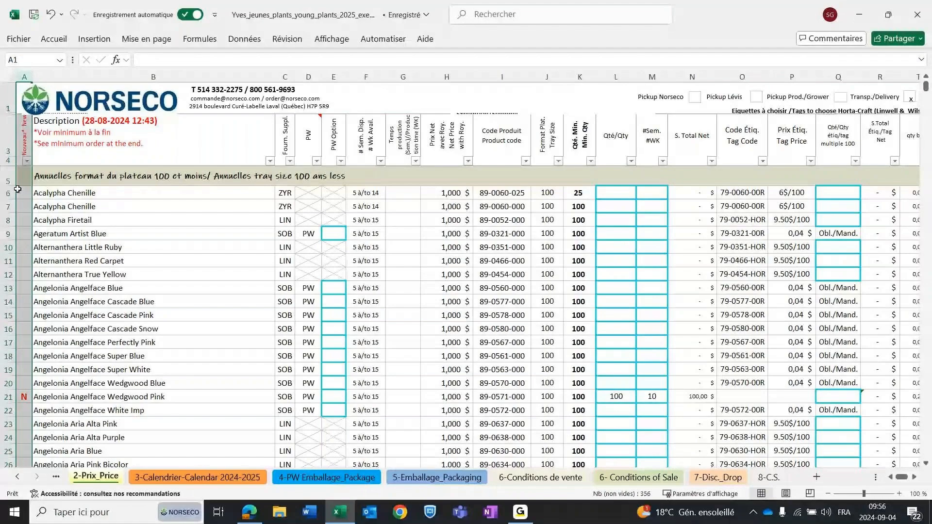
click(23, 219)
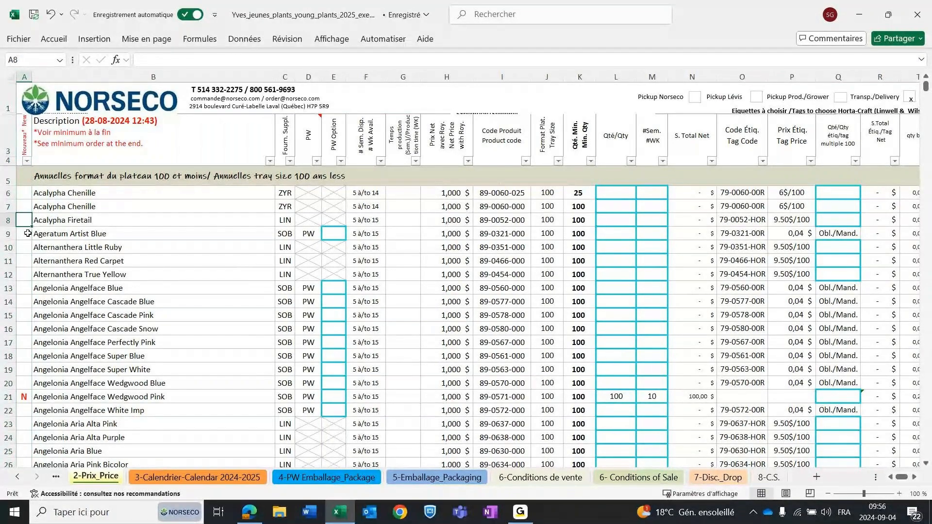
scroll(28, 233, down, 1)
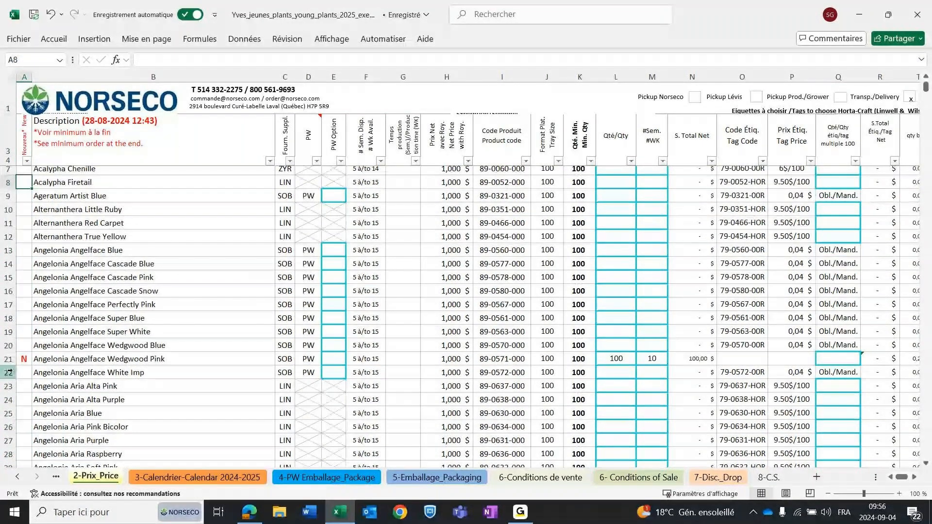
scroll(24, 358, down, 7)
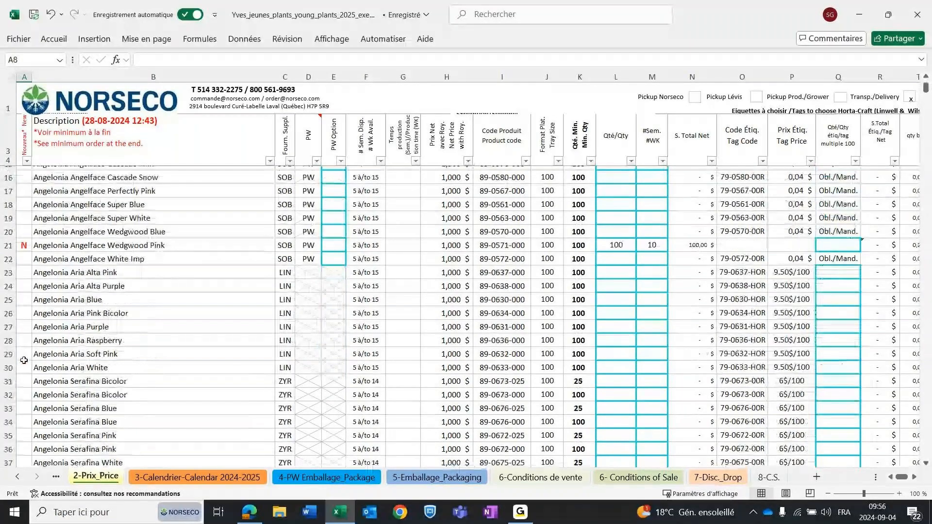
scroll(25, 359, down, 5)
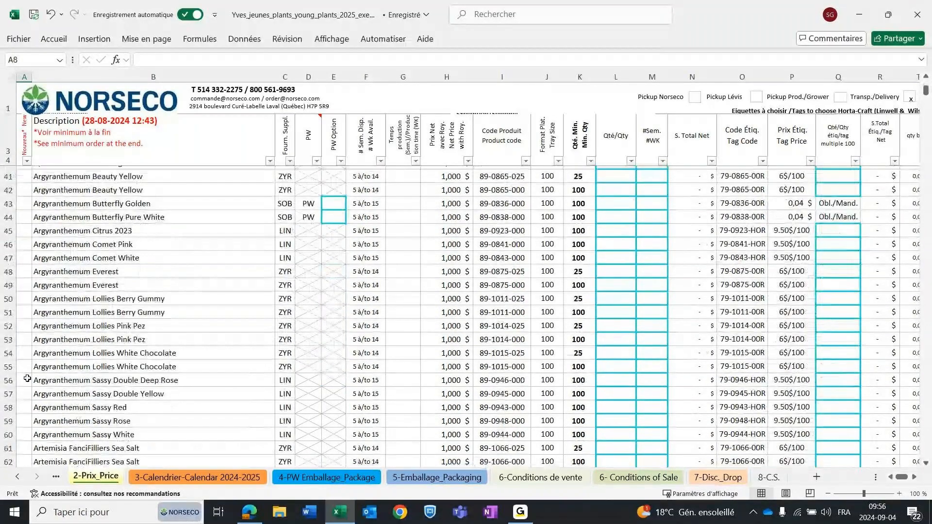
scroll(27, 378, down, 4)
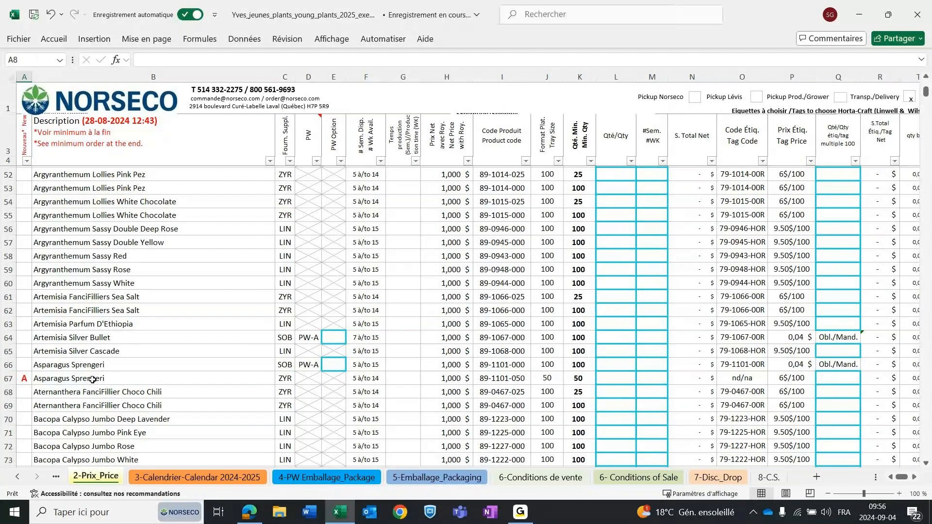
Examine the flagged Asparagus Sprengeri row and review the plant descriptions again from the top of the annuals list.
click(92, 381)
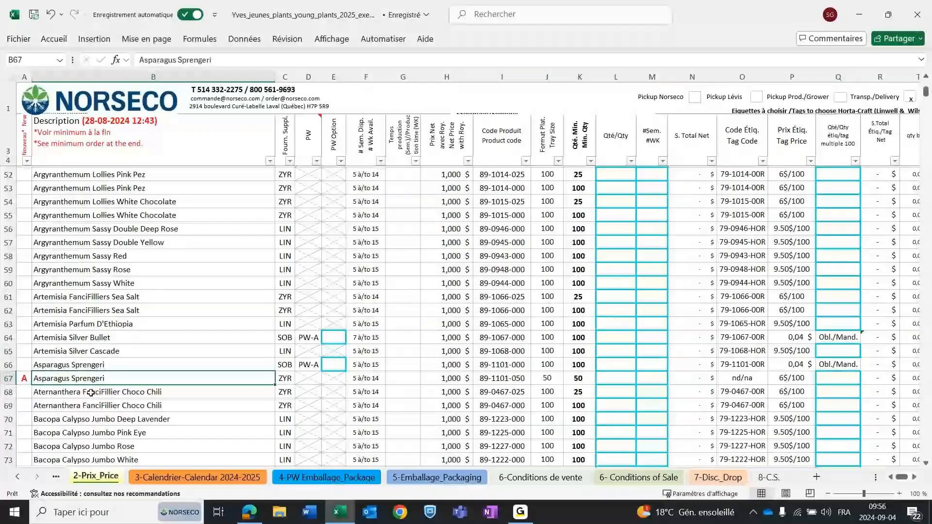
scroll(74, 320, down, 1)
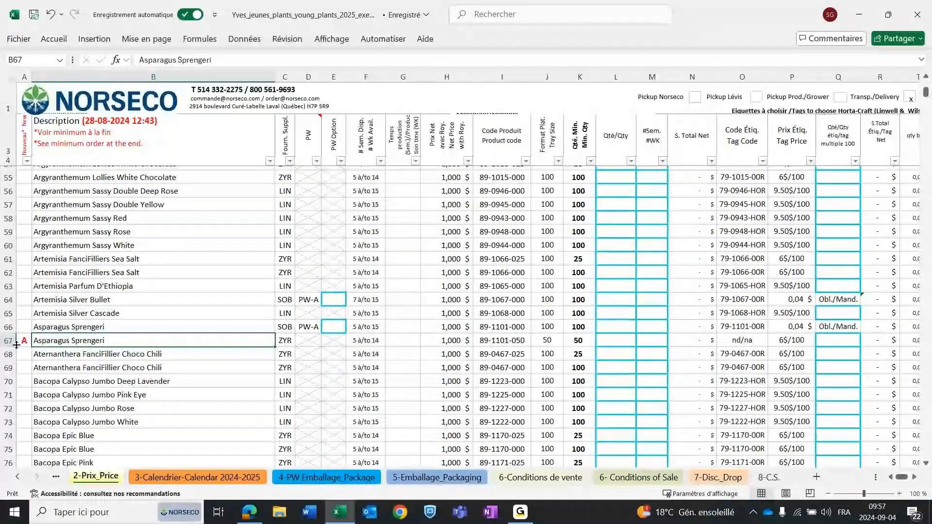
scroll(34, 337, up, 11)
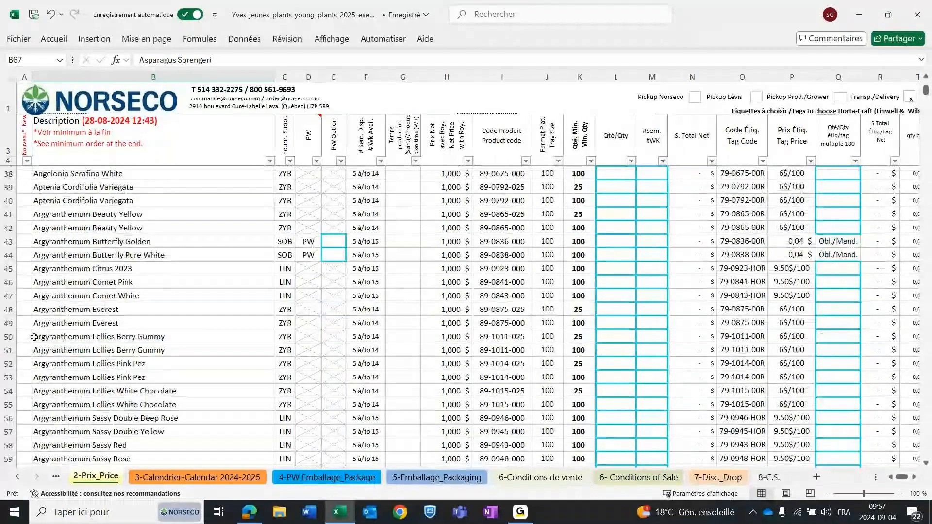
scroll(83, 317, up, 3)
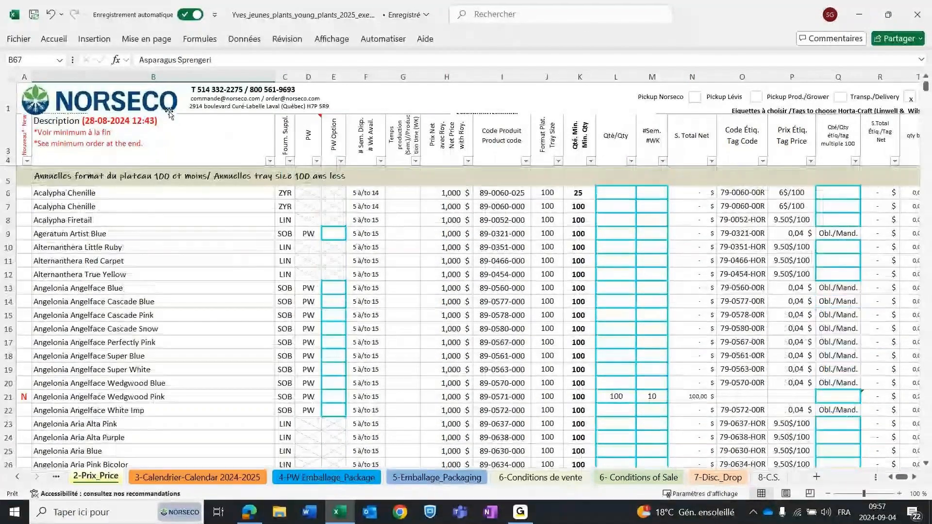
scroll(142, 248, down, 2)
scroll(142, 248, down, 2)
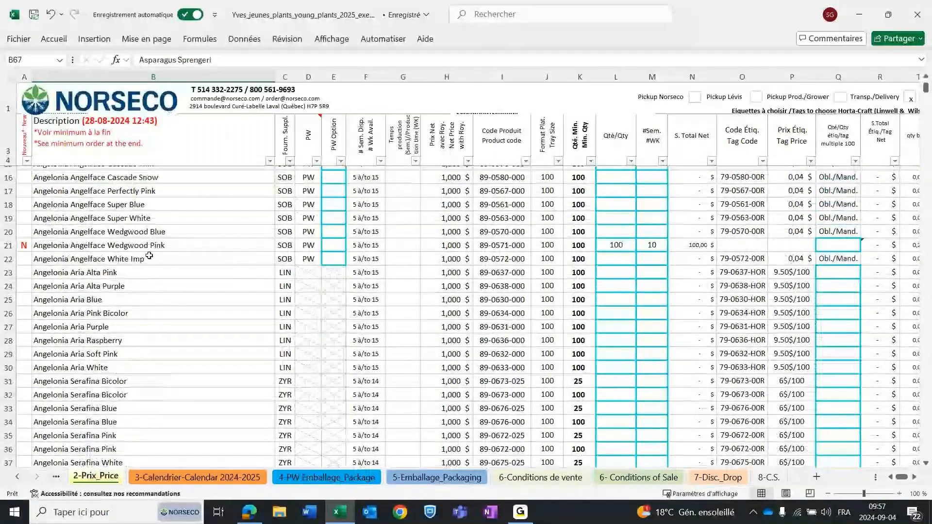
scroll(149, 255, up, 4)
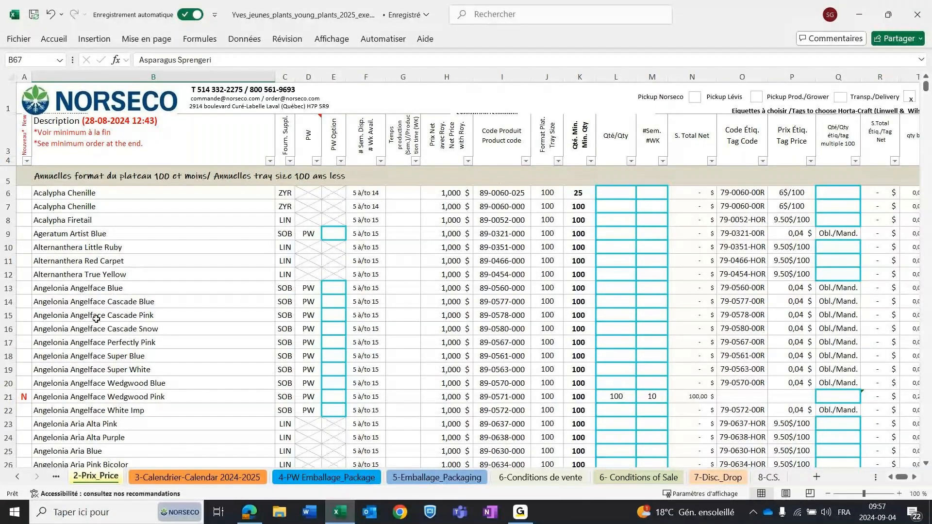
Review the plant descriptions from the start of the annuals down to the Bacopa entries and back.
scroll(200, 335, down, 1)
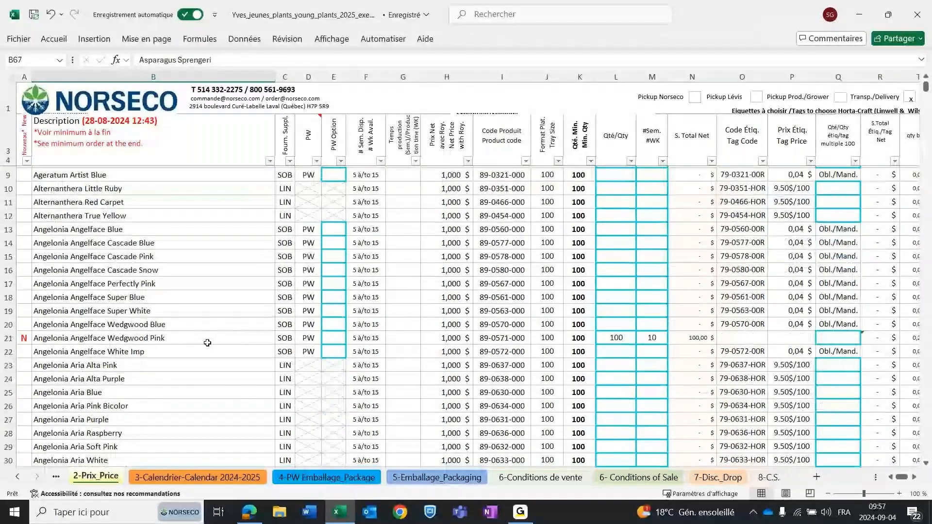
scroll(208, 342, down, 8)
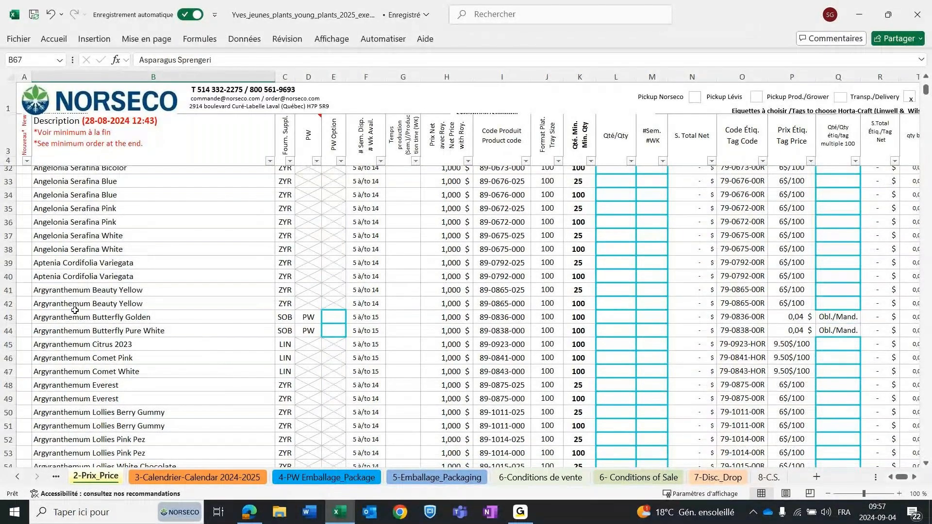
scroll(85, 310, down, 4)
scroll(95, 309, down, 4)
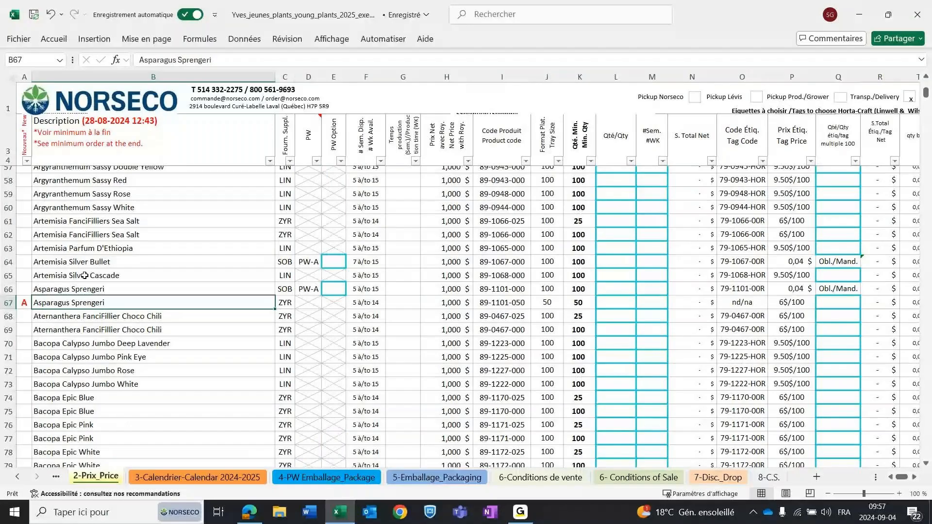
scroll(240, 249, up, 5)
scroll(240, 249, up, 13)
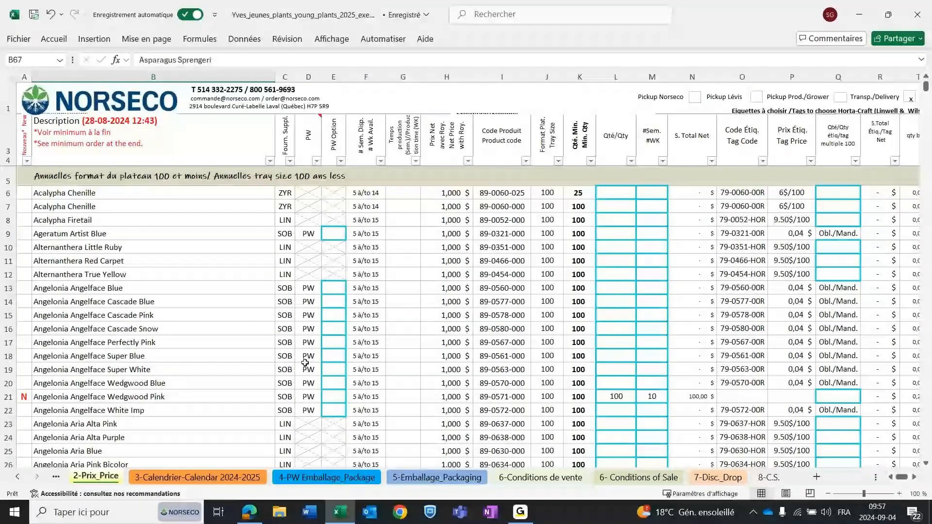
Set the PW Option for Angelonia Angelface Blue to Opt.1.
click(334, 77)
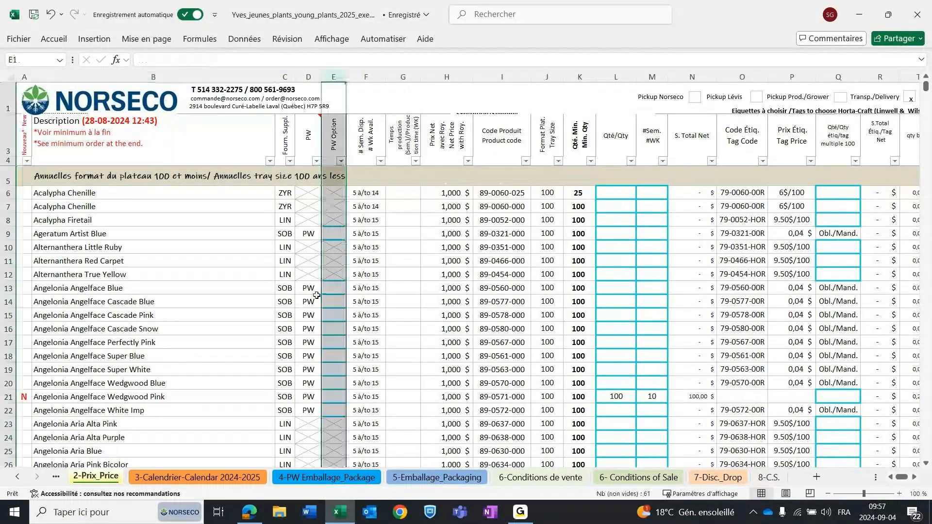
drag(317, 295, 323, 306)
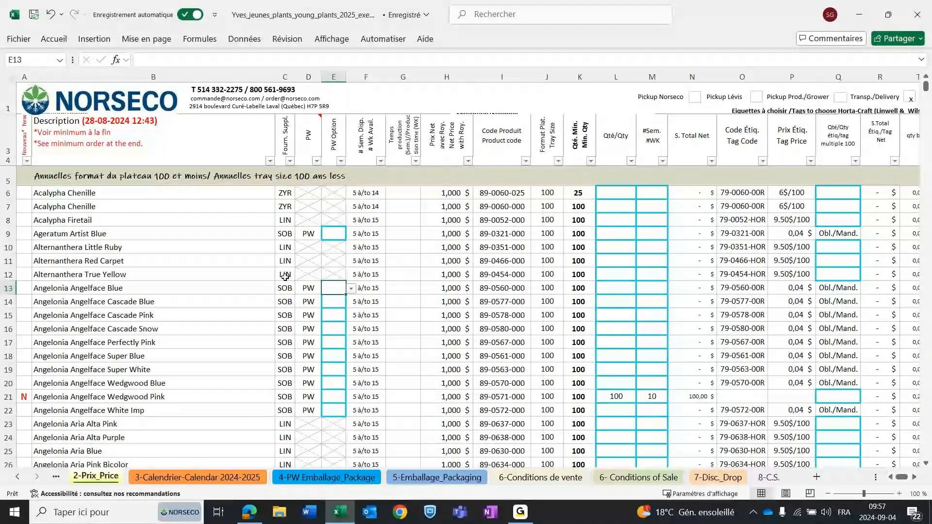
click(351, 288)
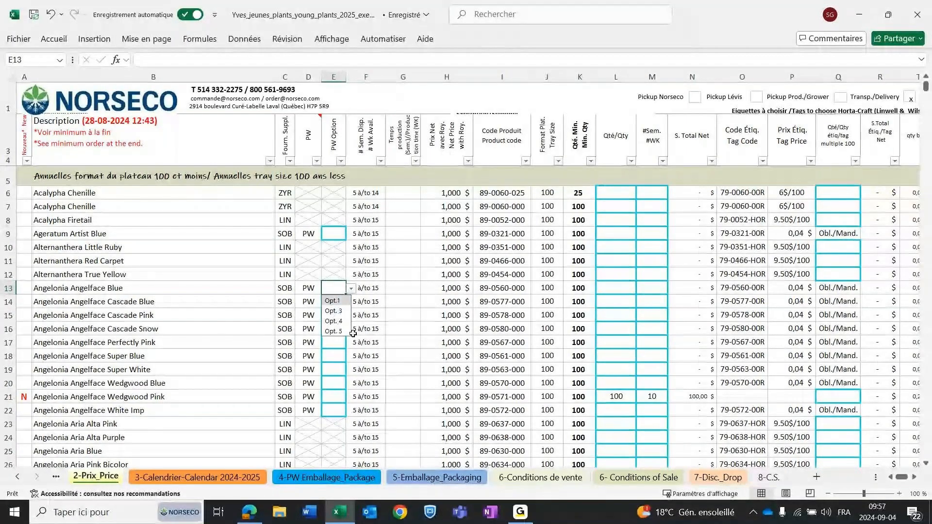
click(332, 302)
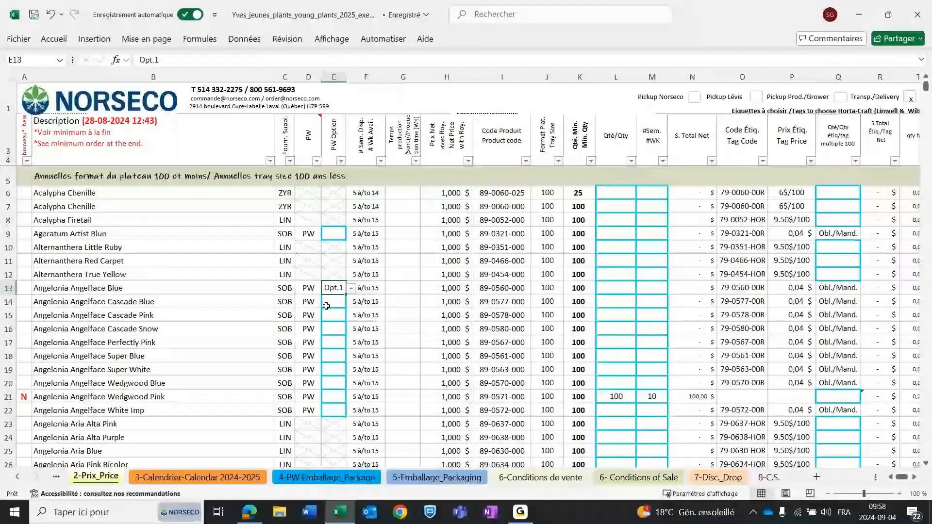
Examine the available weeks column across the annuals, comparing the Angelonia Aria, Angelonia Serafina and Argyranthemum rows.
click(366, 77)
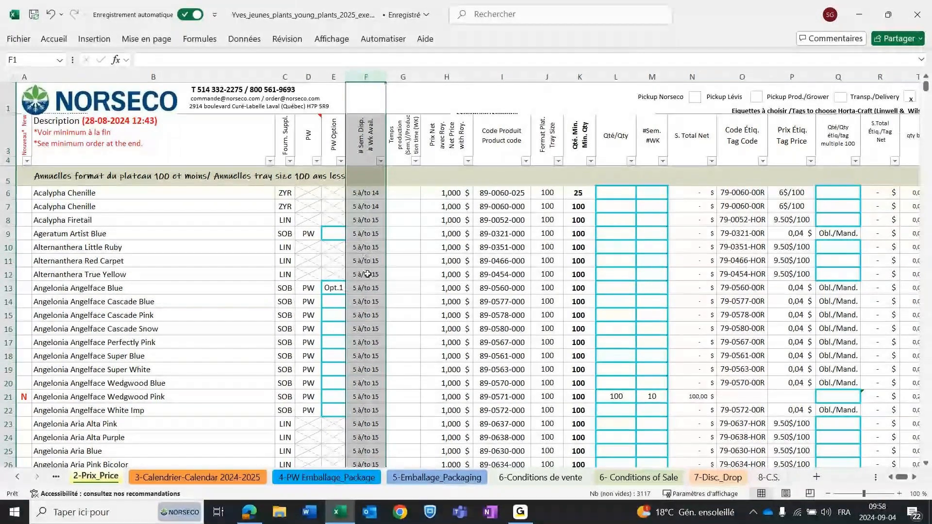
scroll(368, 267, down, 1)
scroll(369, 277, up, 1)
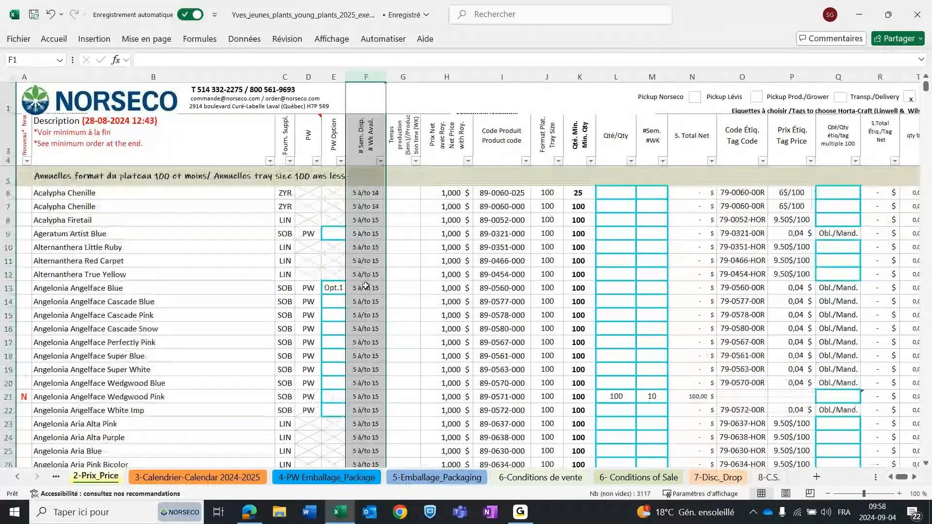
scroll(365, 286, down, 3)
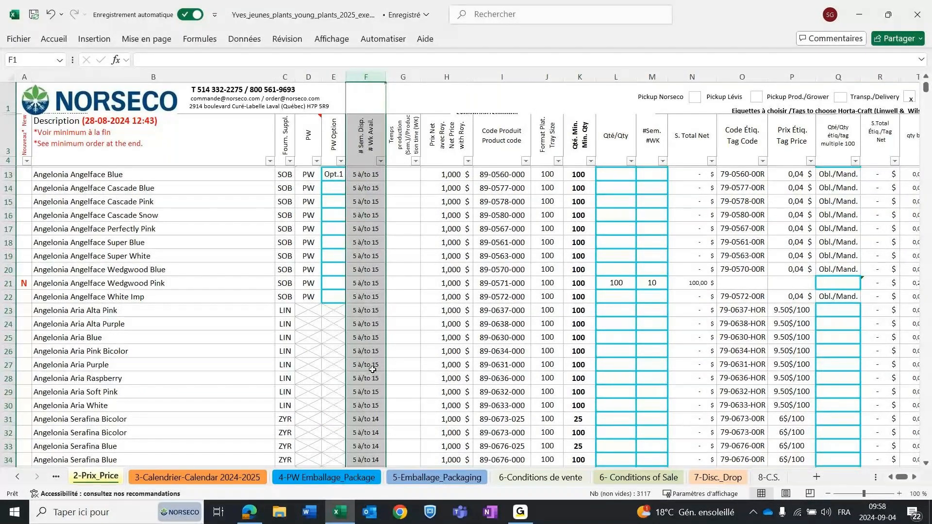
scroll(364, 378, down, 1)
click(360, 385)
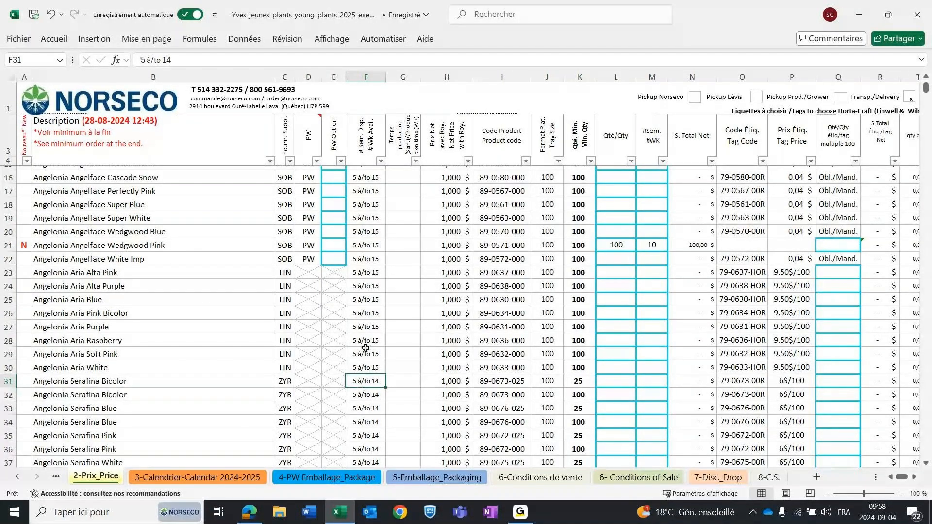
scroll(374, 311, up, 1)
scroll(375, 311, down, 1)
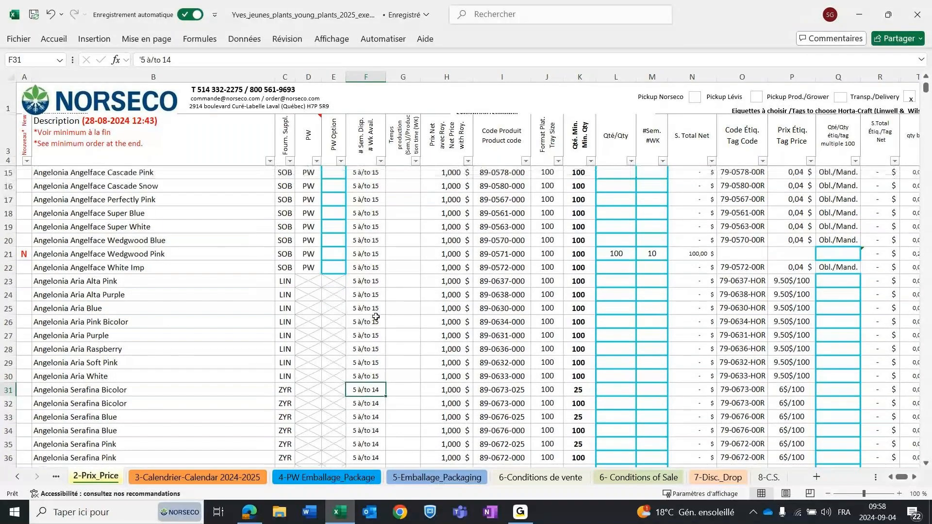
scroll(376, 317, down, 1)
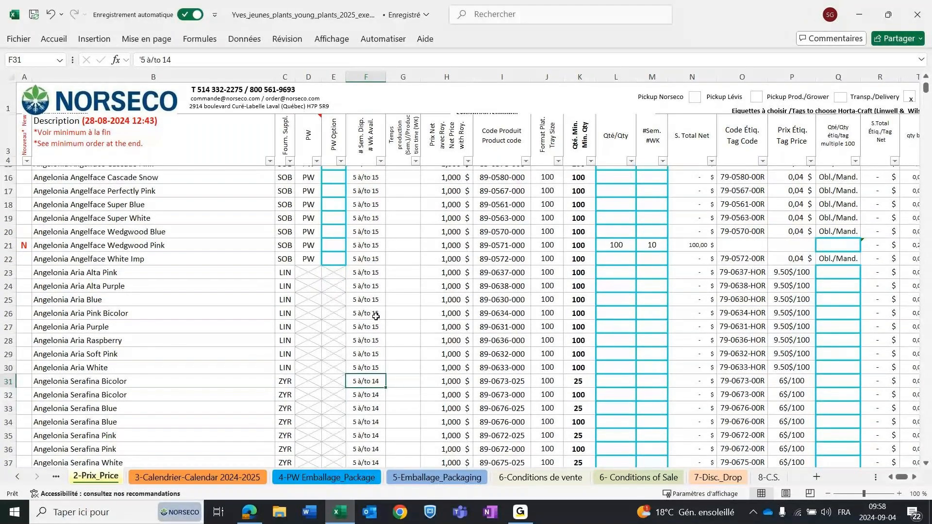
scroll(376, 316, down, 5)
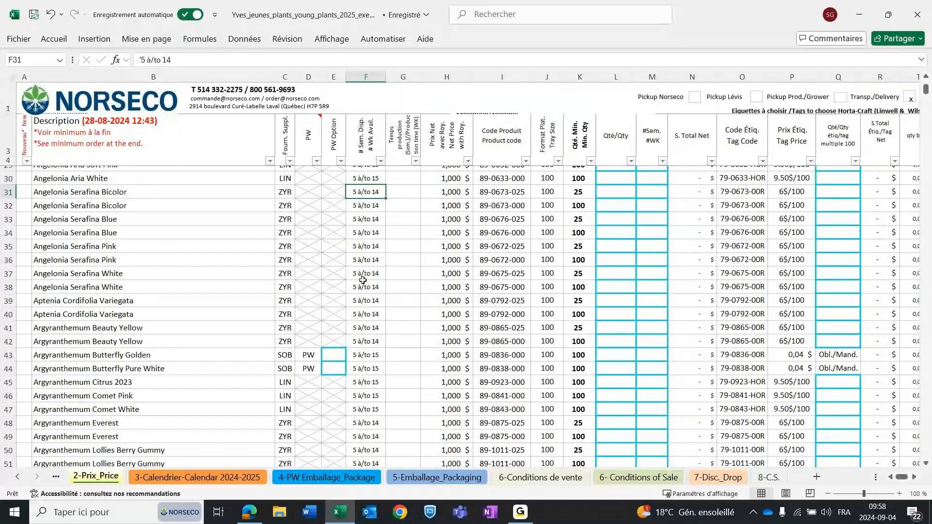
scroll(366, 274, up, 3)
scroll(362, 280, up, 5)
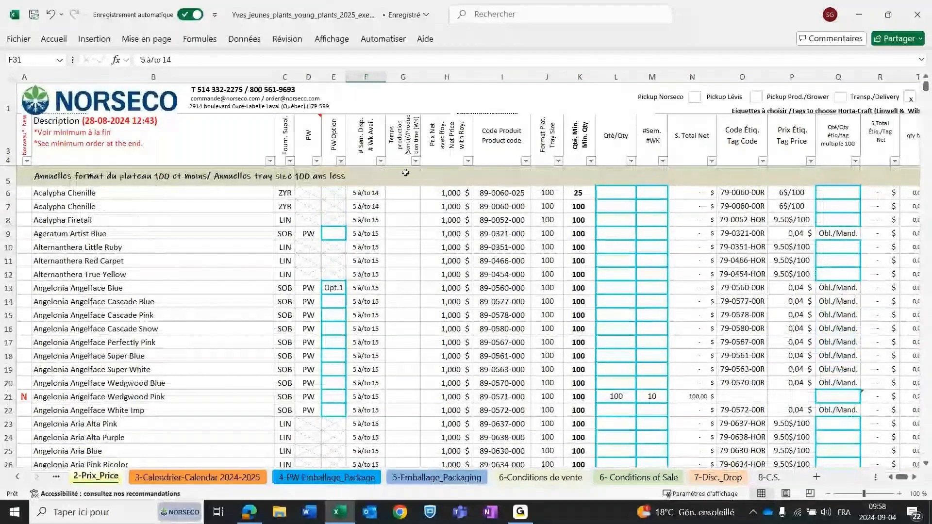
Filter the production time column to show only the 10 and 14 week entries, excluding blanks.
click(407, 77)
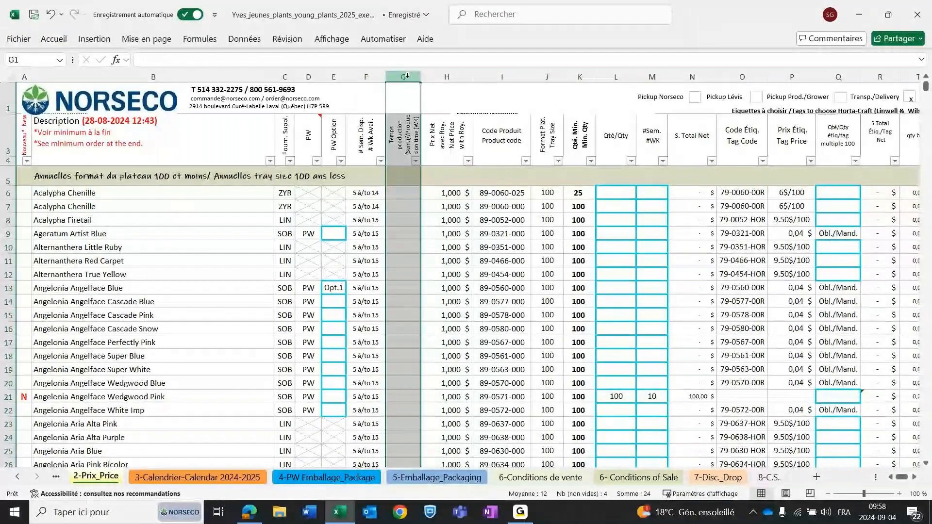
click(398, 235)
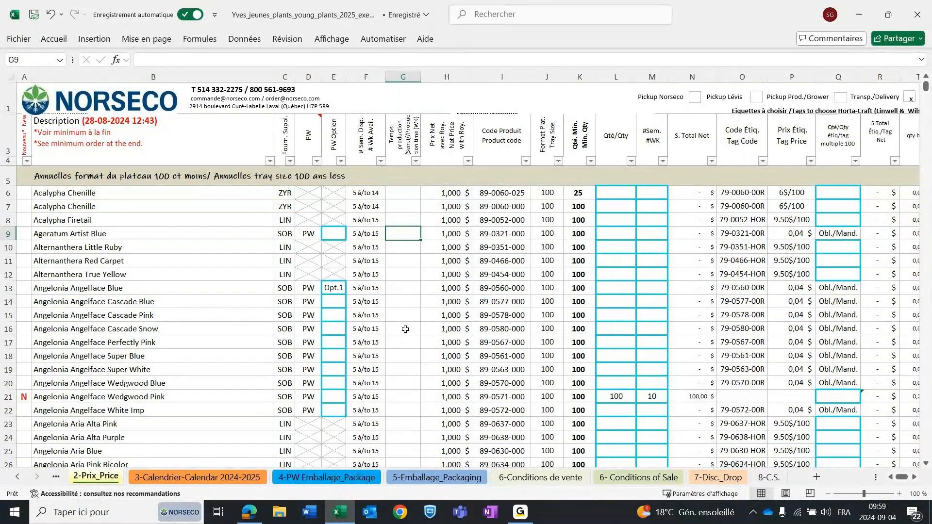
click(416, 161)
click(307, 350)
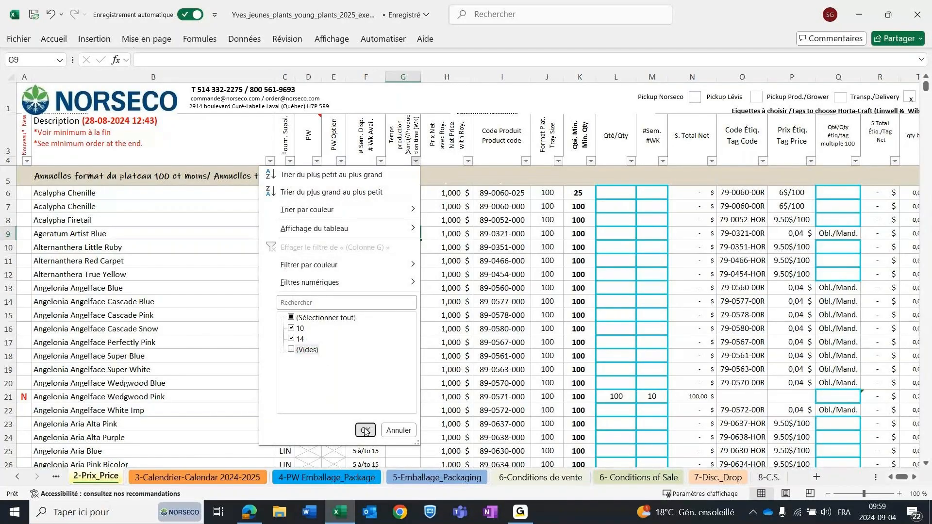
click(365, 430)
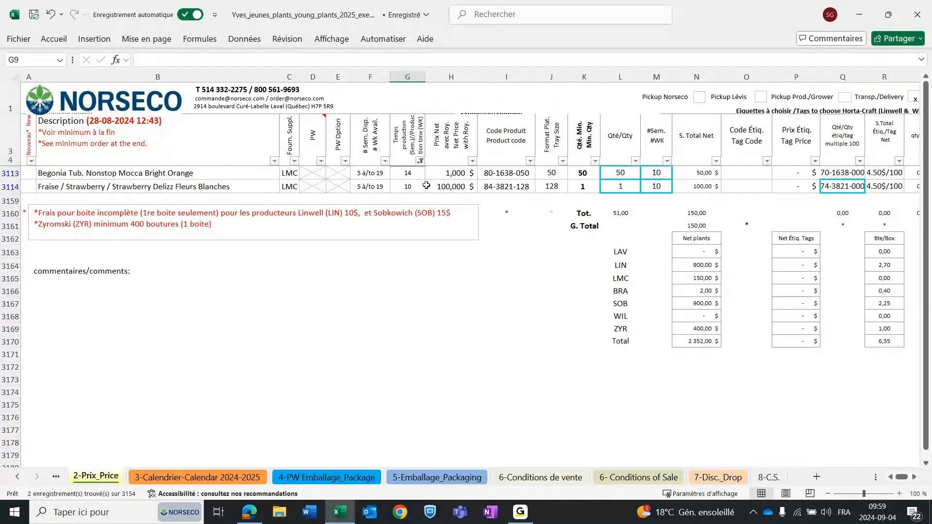
Examine the production times of the Begonia Nonstop Mocca Bright Orange and Strawberry Delizz rows.
click(409, 176)
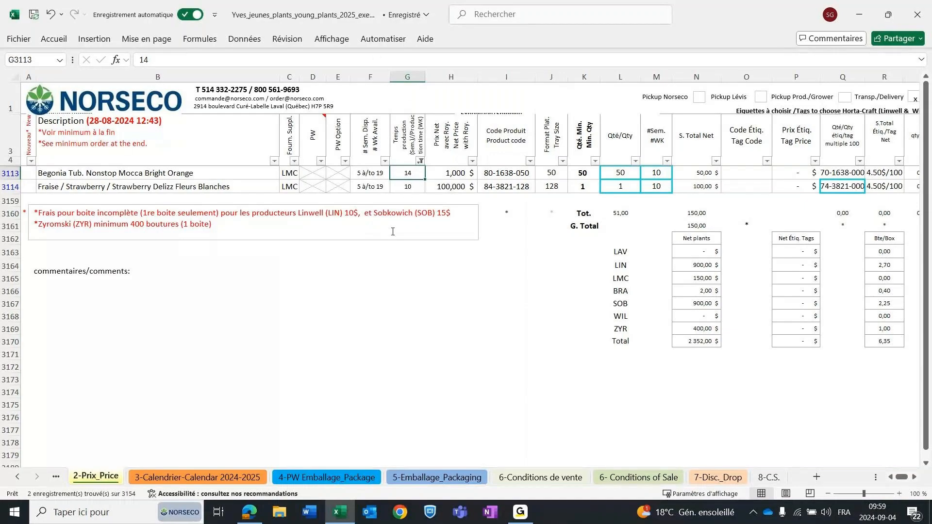
drag(407, 199, 408, 185)
click(408, 184)
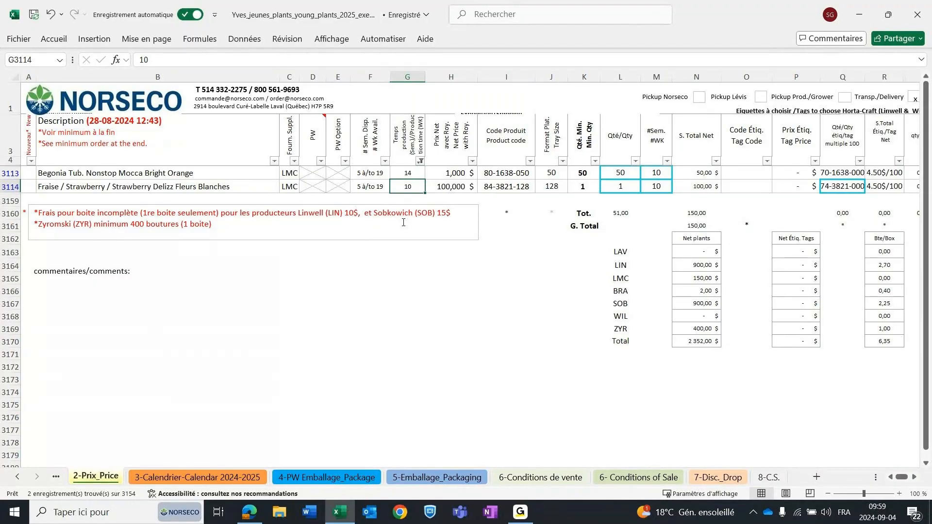
Restore all values in the production time filter and go back to the start of the annuals list.
click(420, 162)
click(320, 319)
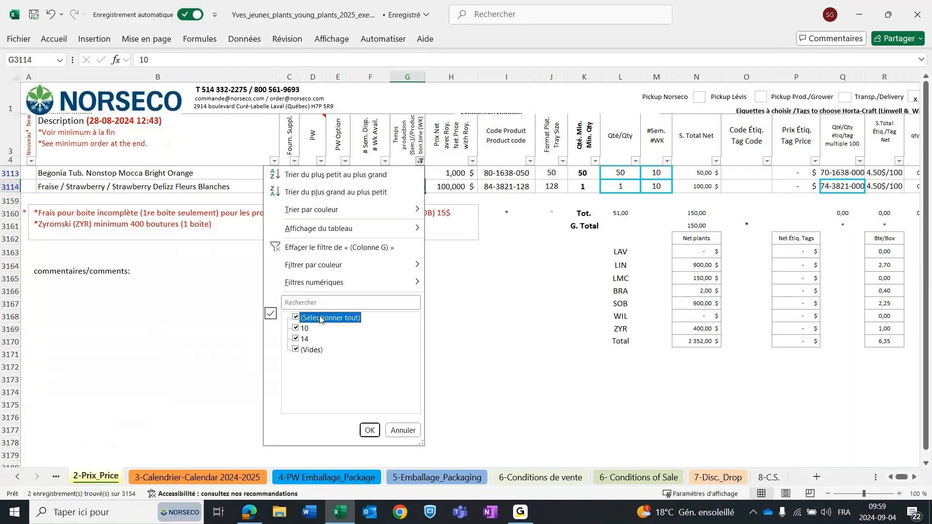
click(369, 430)
scroll(524, 268, up, 5)
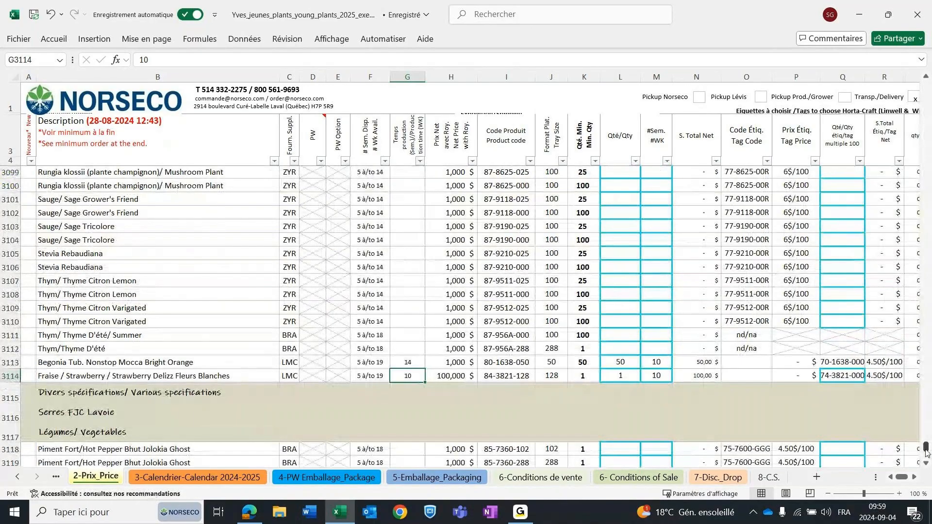
drag(926, 452, 925, 86)
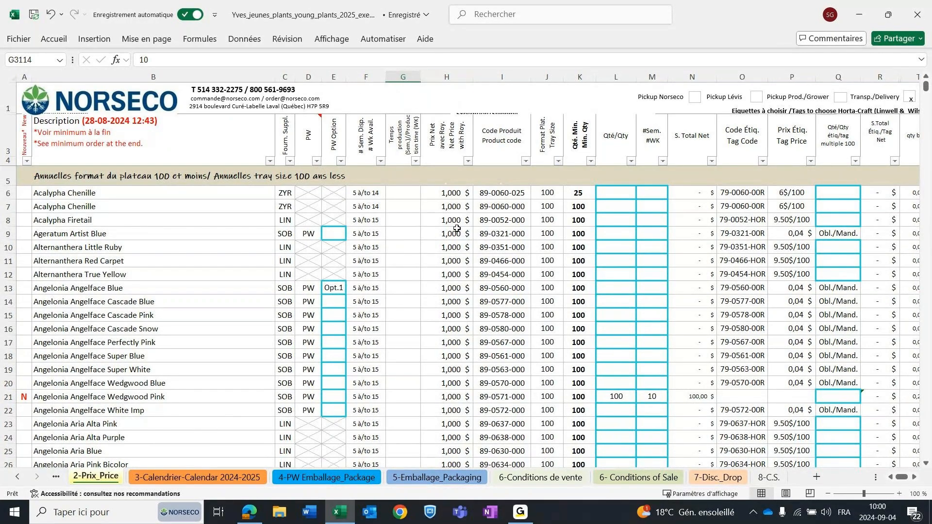
Examine the net price with royalty column for the first annuals, including the second Acalypha Chenille row.
click(446, 77)
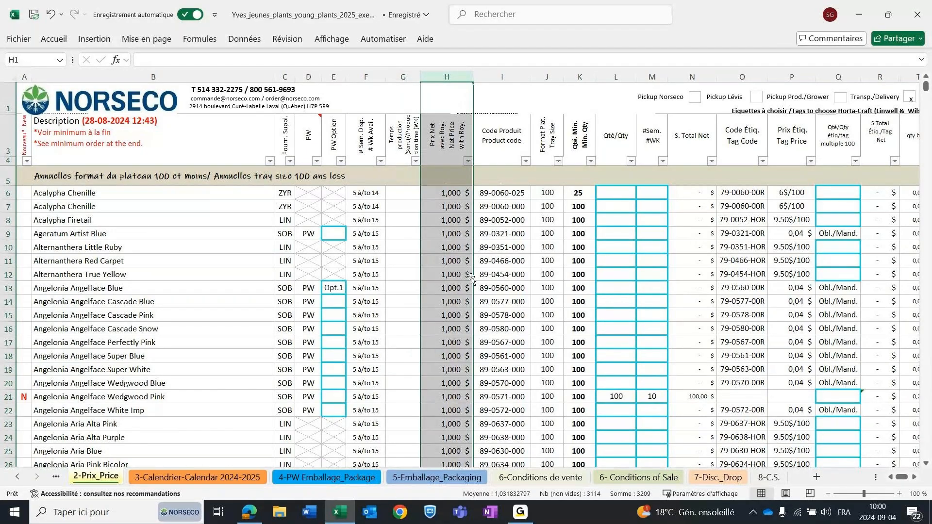
scroll(469, 276, down, 3)
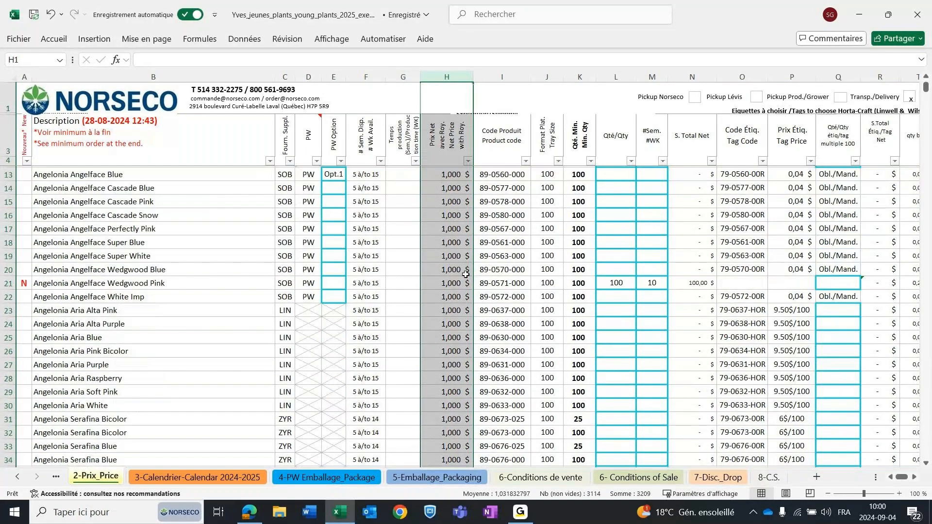
scroll(457, 291, up, 3)
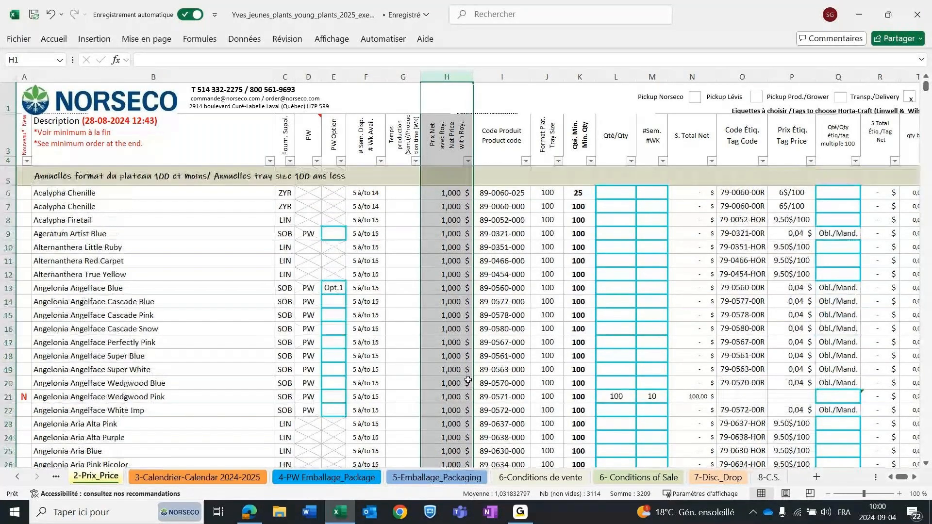
click(446, 206)
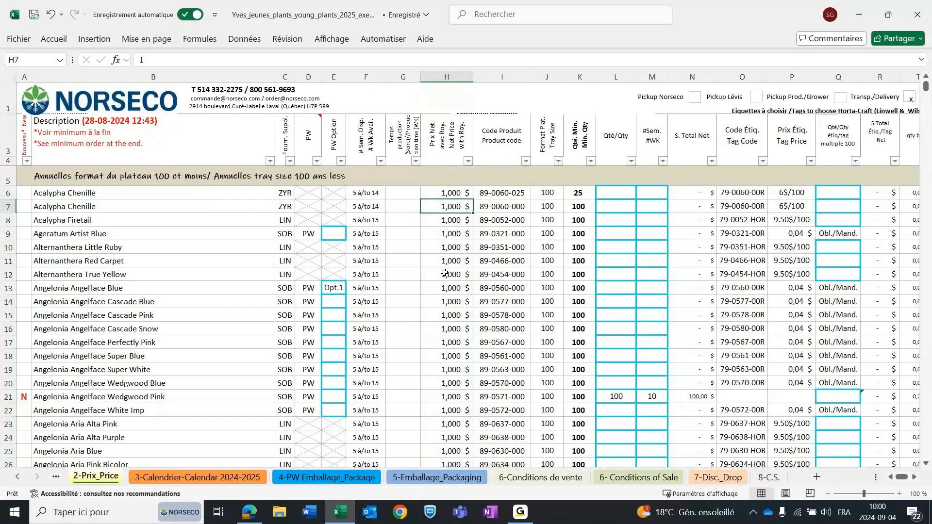
Examine the product code, tray size and minimum quantity of the first Acalypha Chenille row.
click(491, 185)
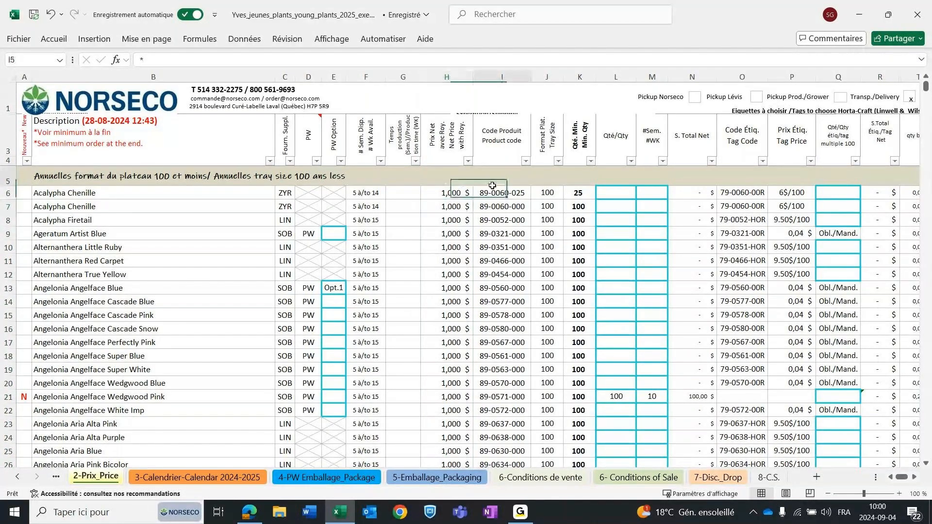
click(491, 193)
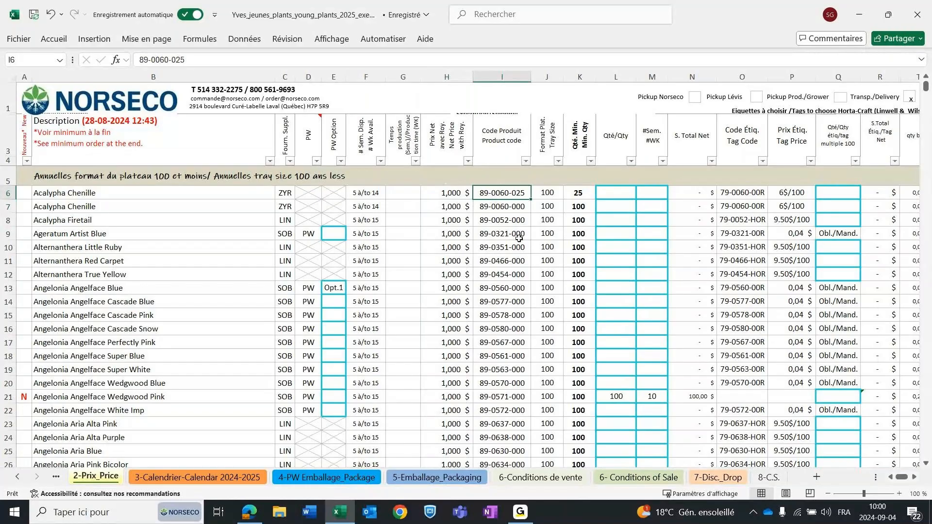
click(545, 193)
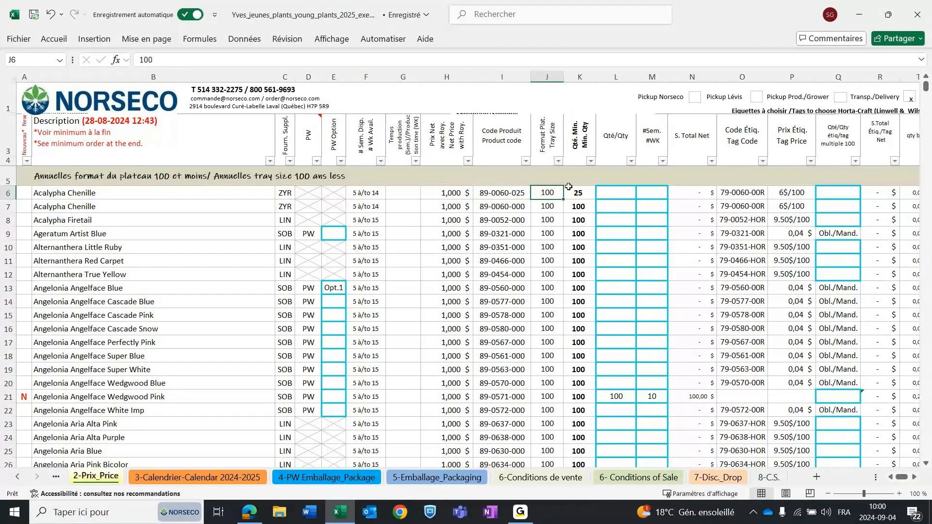
click(585, 194)
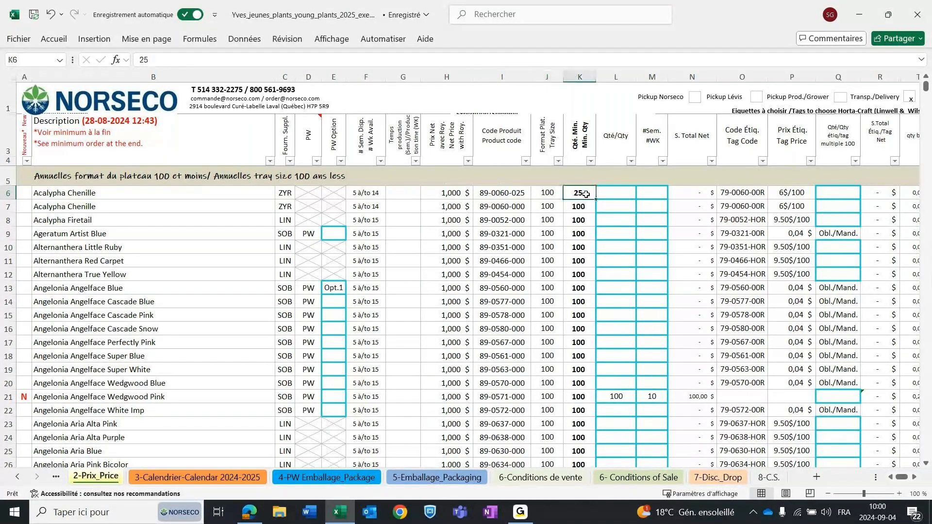
Compare the minimum quantities down the annuals list, including the Angelonia Angelface Wedgwood Blue row.
scroll(589, 199, down, 2)
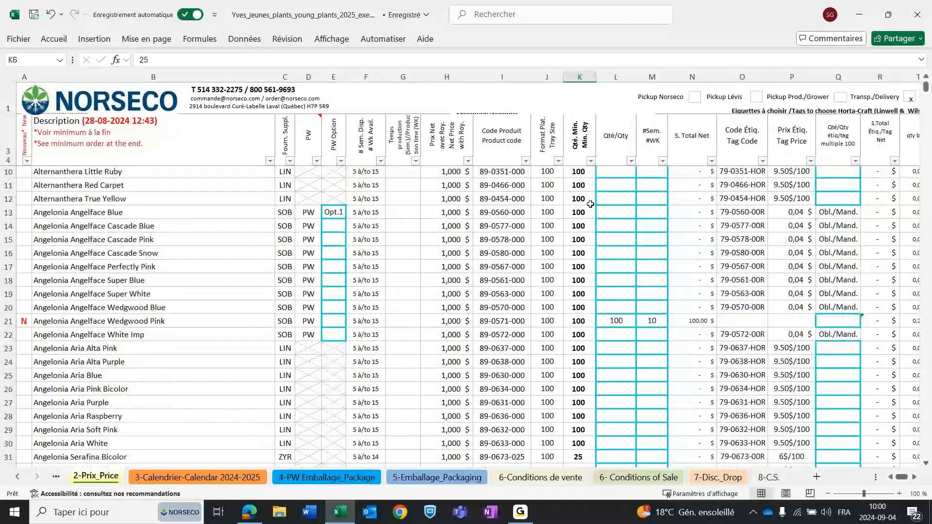
scroll(590, 204, down, 2)
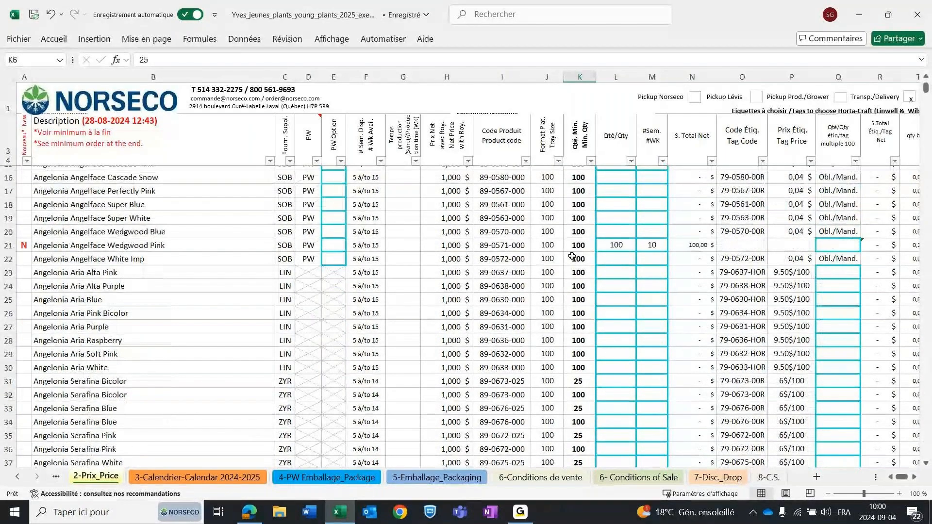
scroll(572, 257, down, 5)
scroll(552, 290, up, 8)
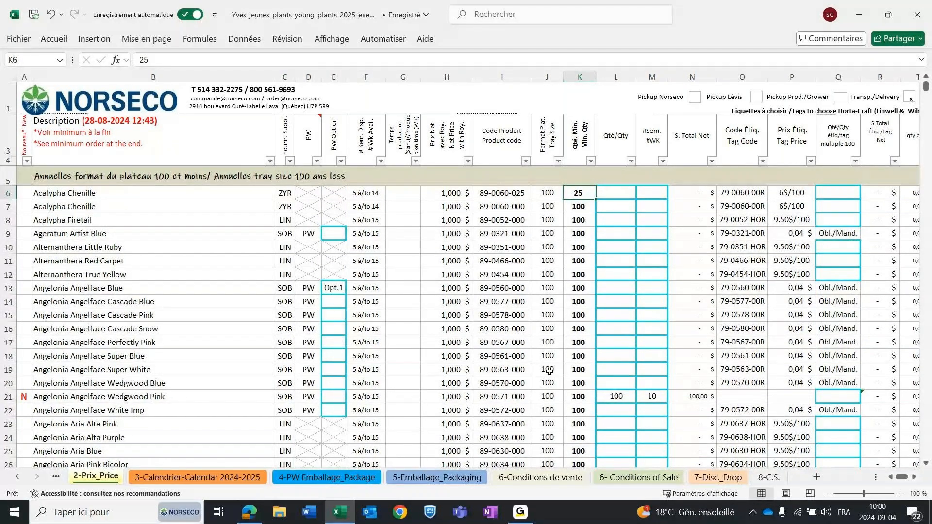
click(578, 382)
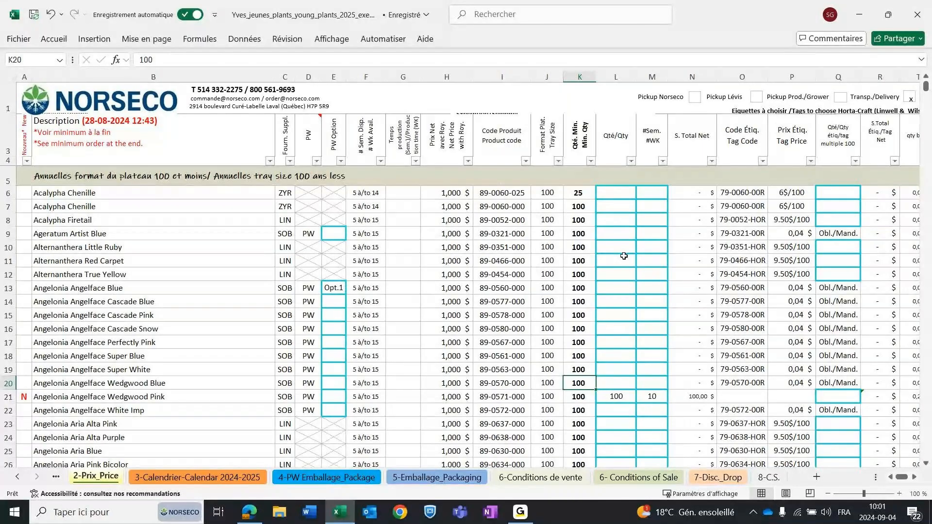
Try order quantities of 25 and 100 in the first Acalypha Chenille row, and clear the quantity.
click(621, 195)
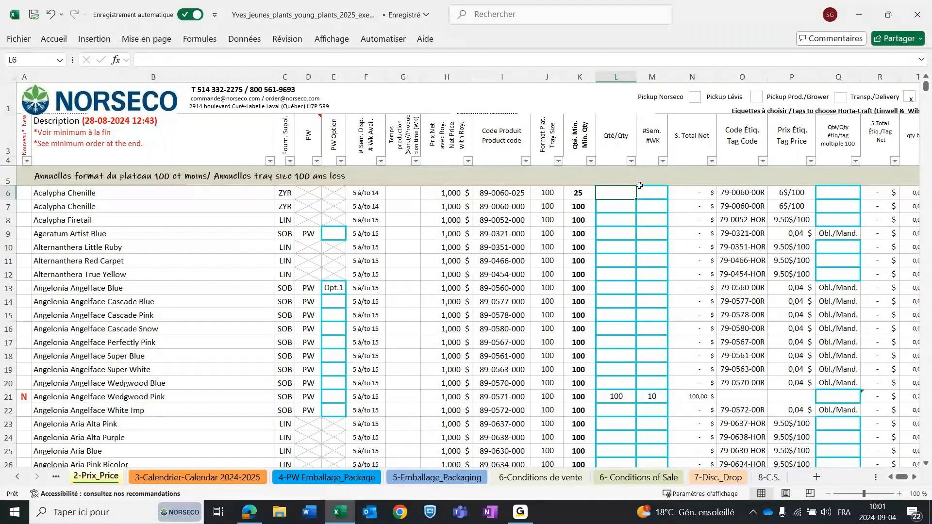
text(25)
key(ctrl+Return)
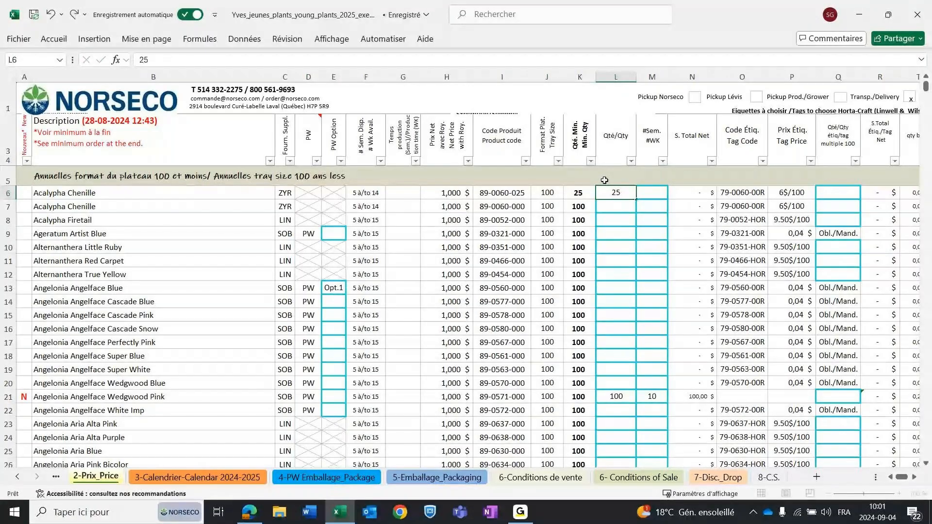
key(Return)
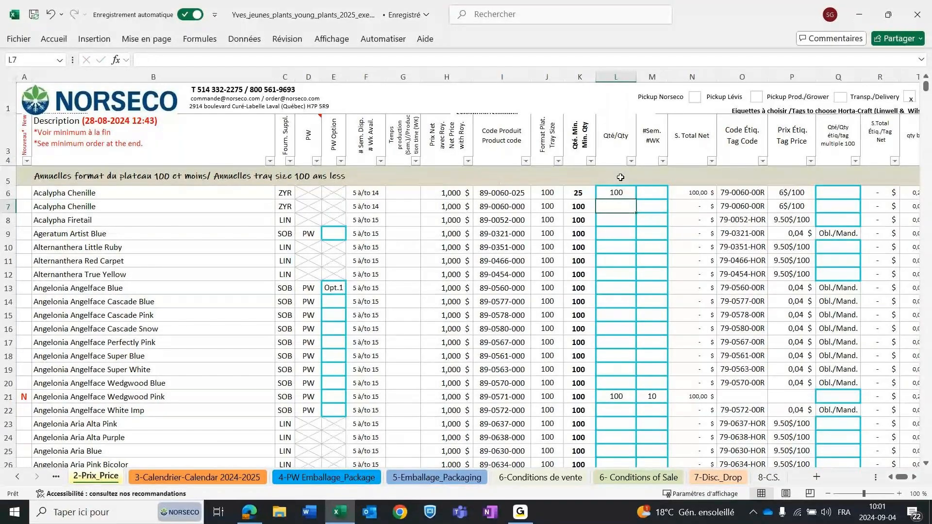
click(613, 194)
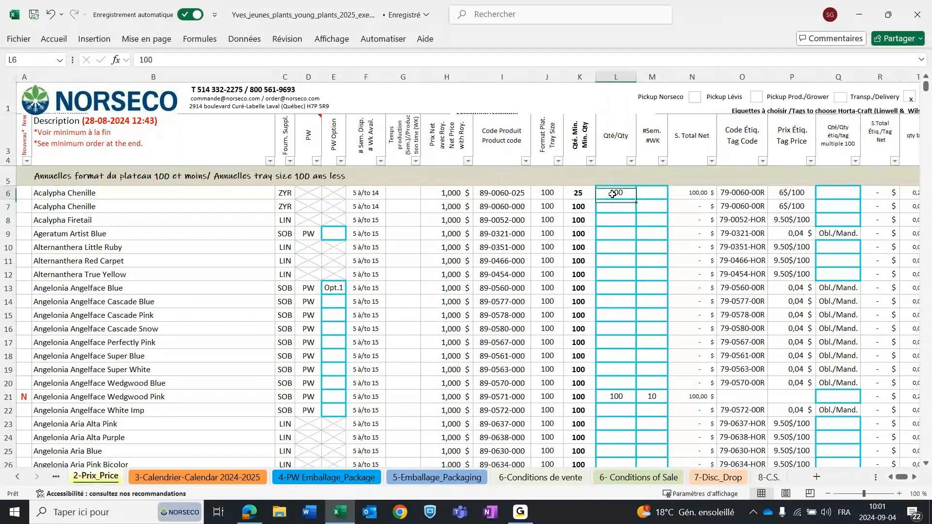
key(Delete)
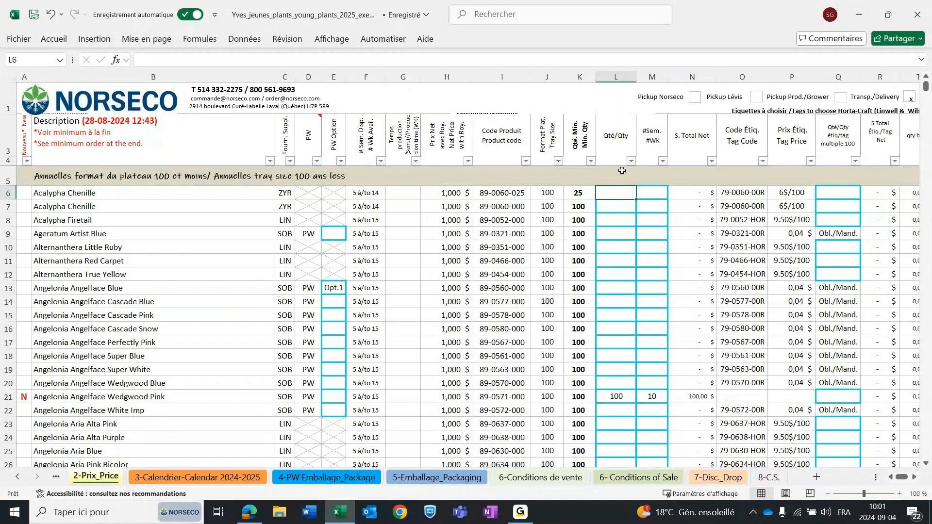
Examine the tag code, tag price and tag quantity cells of the first Acalypha Chenille row.
click(740, 194)
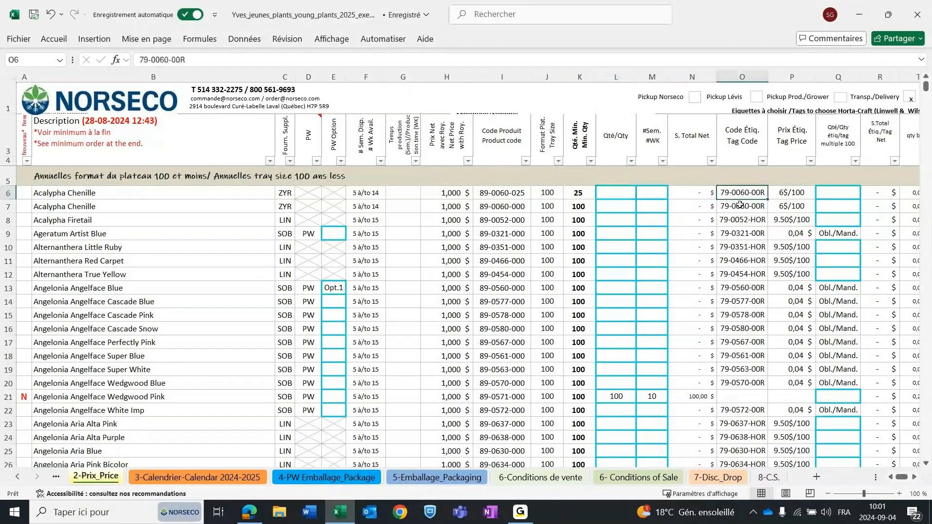
click(789, 191)
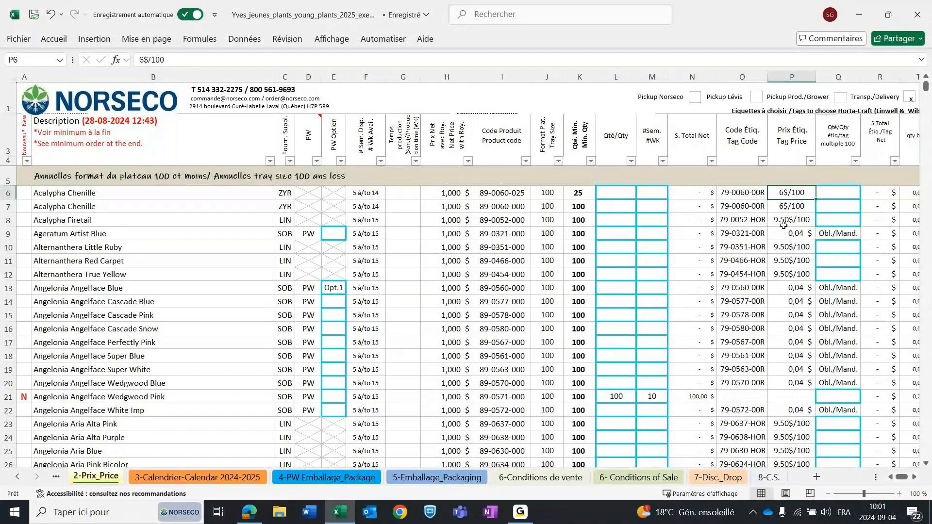
click(844, 192)
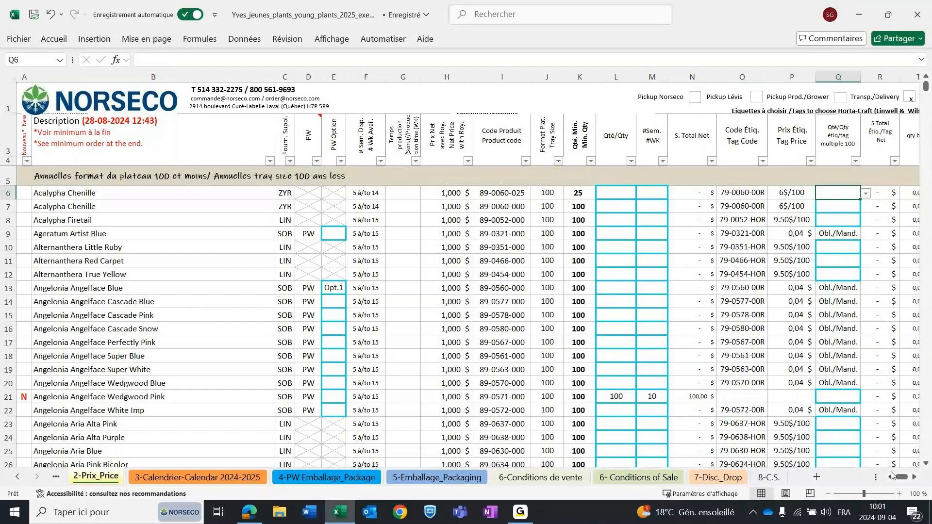
drag(904, 479, 906, 480)
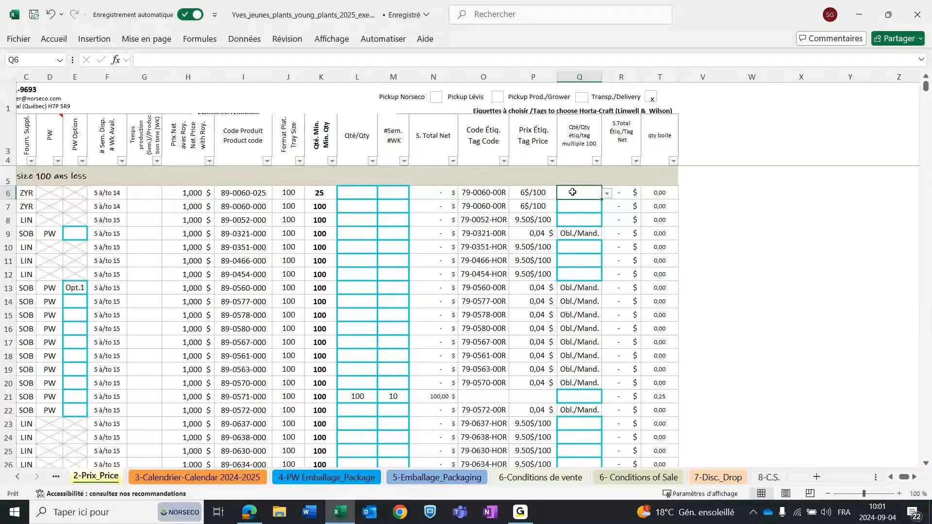
Try a tag quantity of 1 for the first Acalypha Chenille row, check its tag total, and clear the quantity.
click(608, 194)
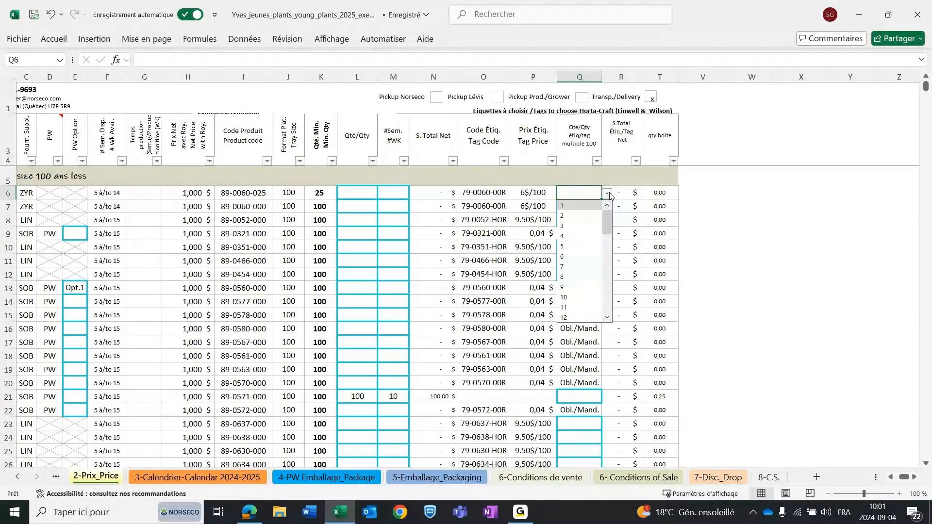
click(570, 207)
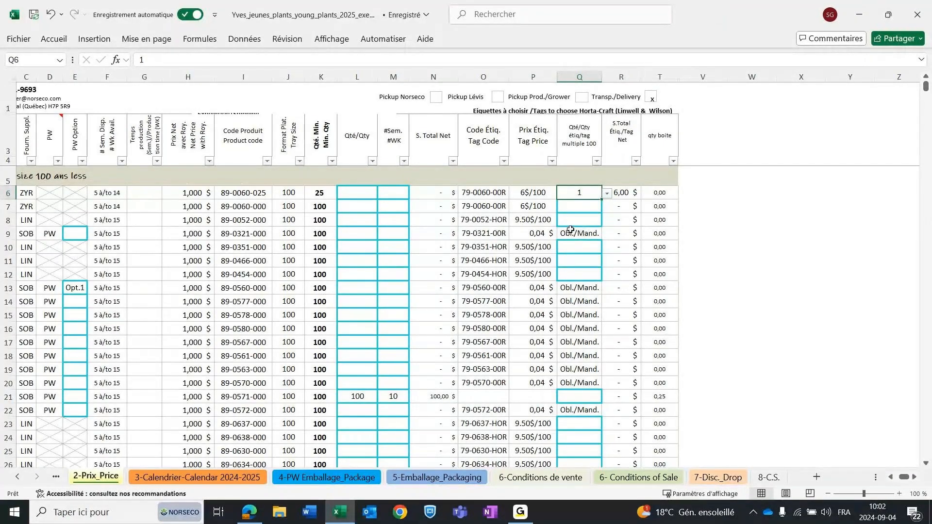
key(Delete)
text(1)
click(637, 193)
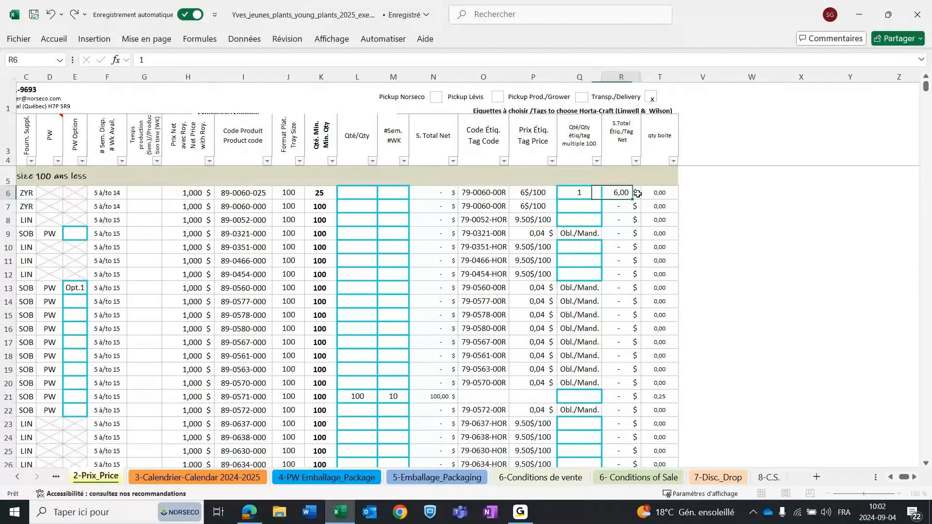
click(579, 191)
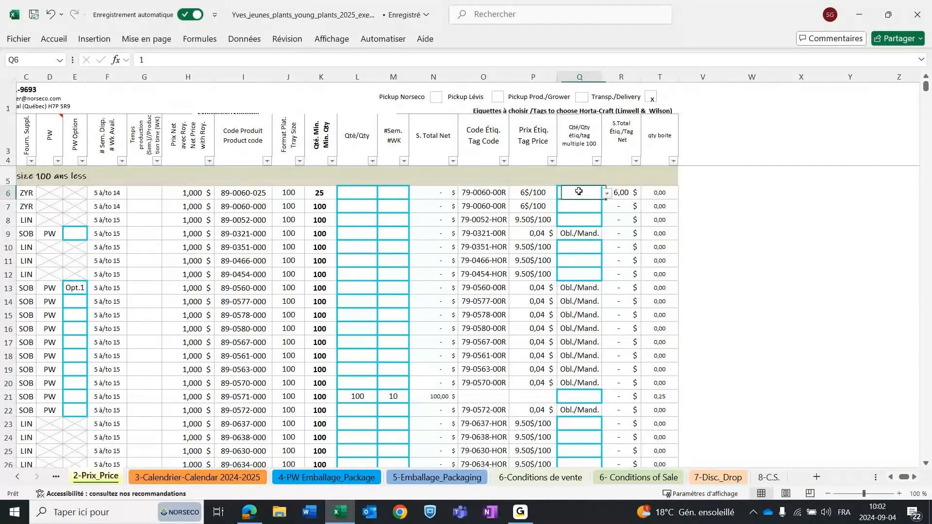
key(Delete)
Check the Angelonia Angelface Wedgwood Pink row's box quantity by trying an order quantity of 400, and set the order quantity back to 100.
click(9, 396)
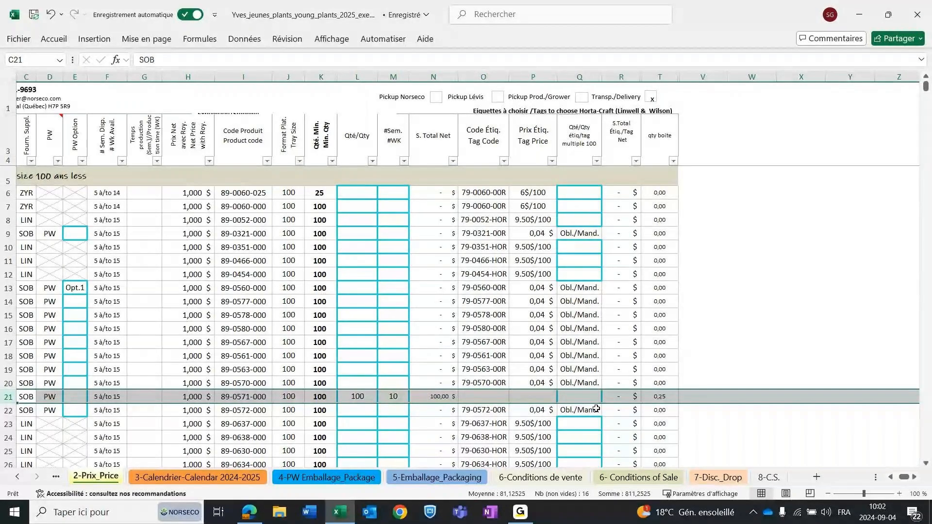
click(658, 397)
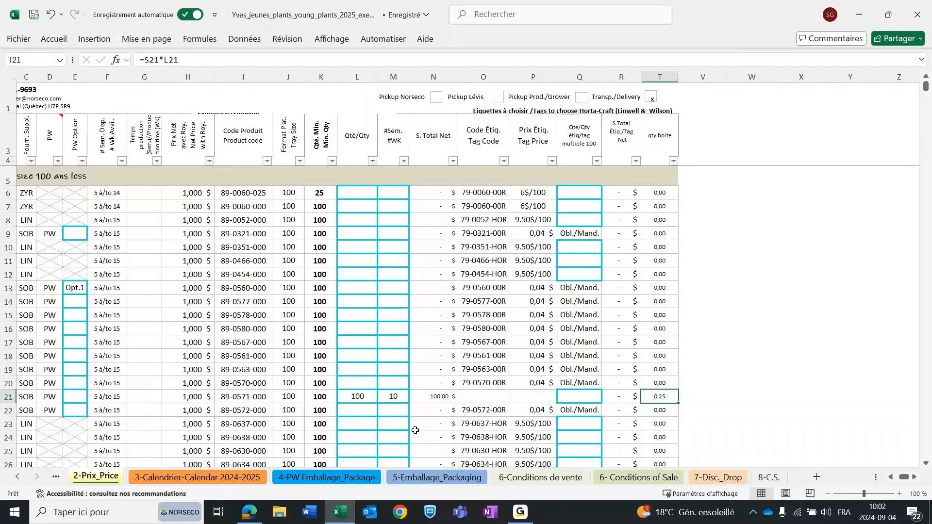
click(347, 397)
text(400)
key(Return)
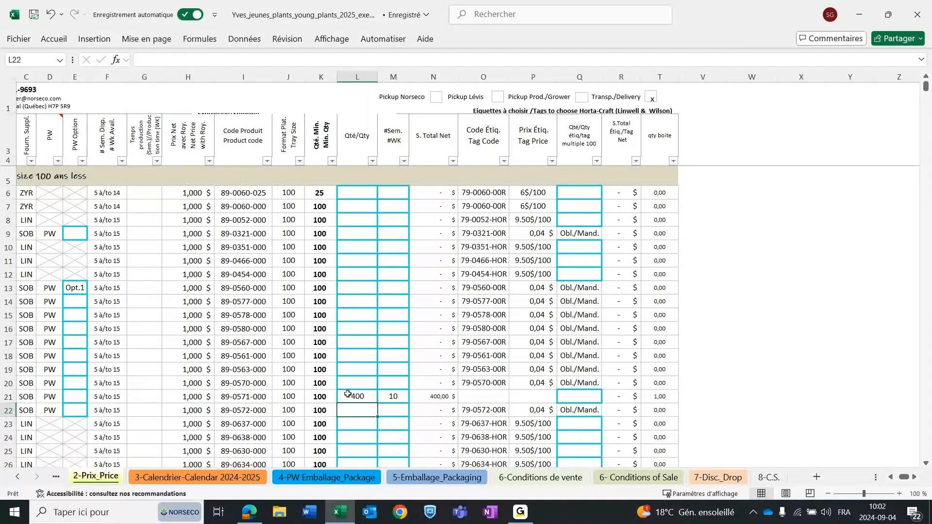
click(371, 395)
text(100)
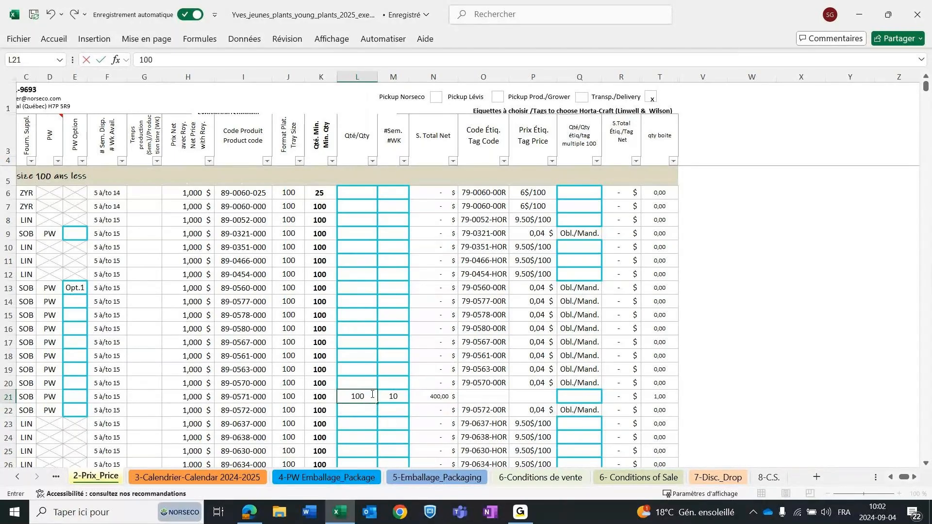
key(Return)
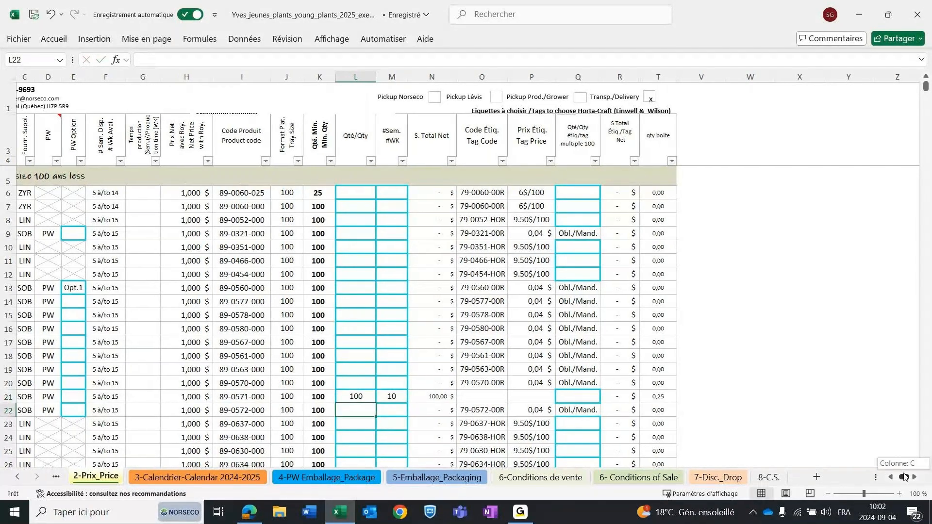
Look through the annuals list down to the Calibrachoa MiniFamous Neo rows and return to the start of the list.
drag(904, 477, 899, 478)
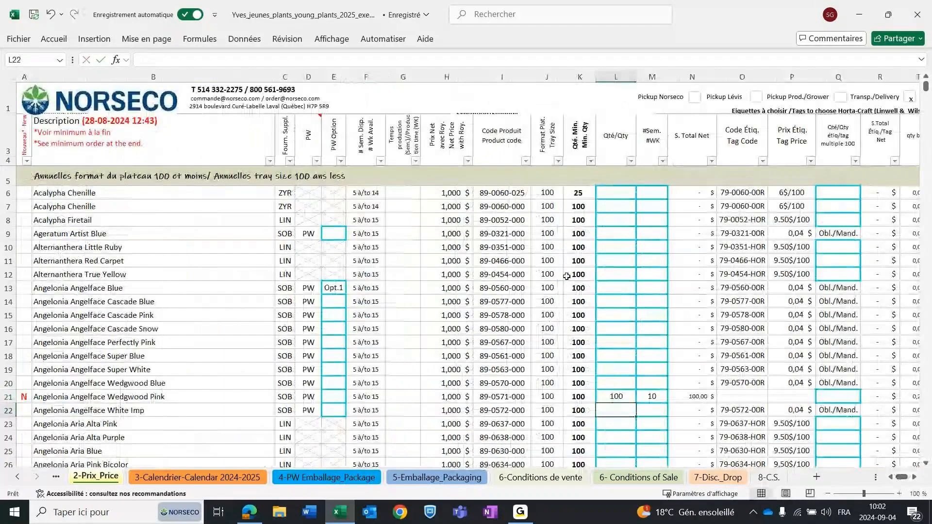
scroll(568, 274, down, 2)
scroll(624, 324, up, 3)
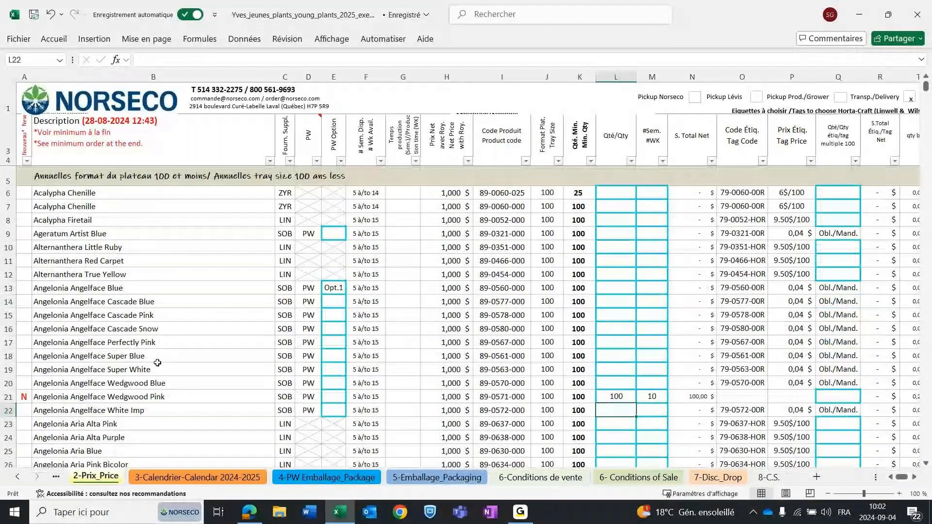
scroll(659, 316, down, 8)
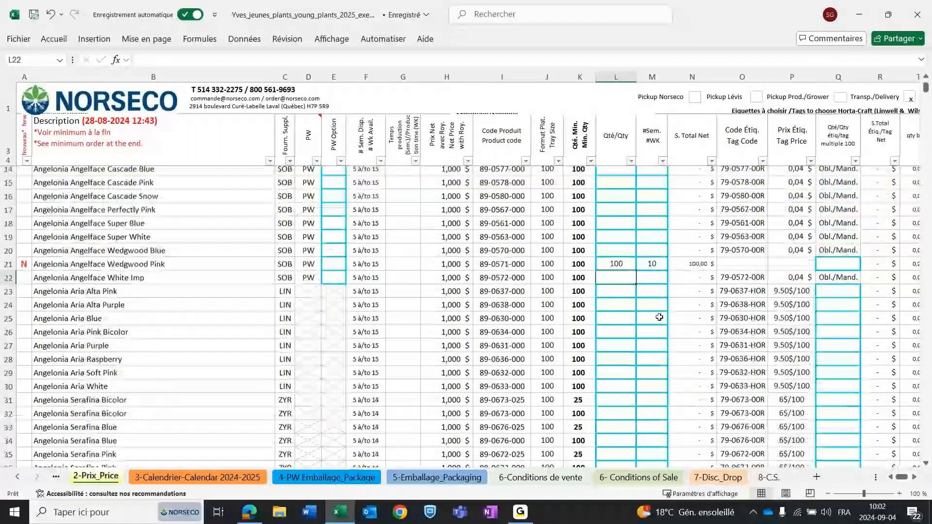
scroll(657, 323, up, 7)
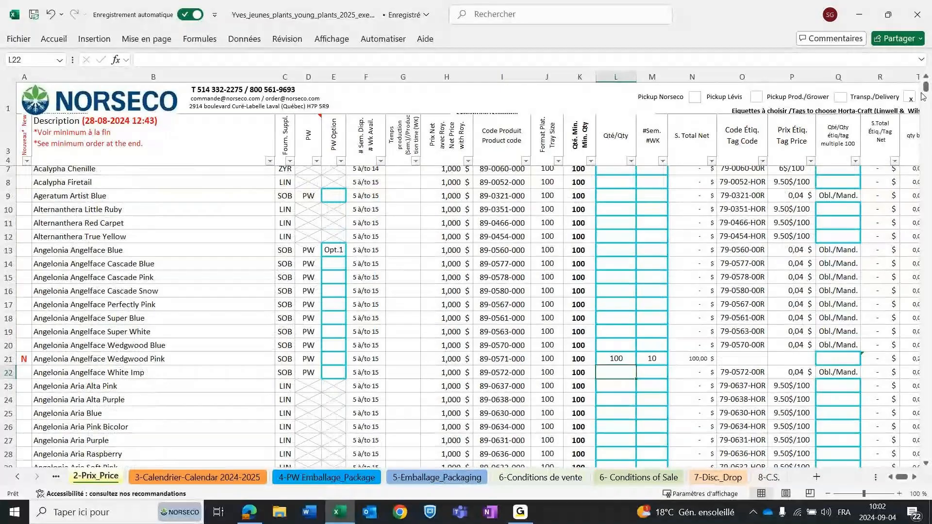
drag(923, 96, 926, 139)
scroll(655, 292, down, 3)
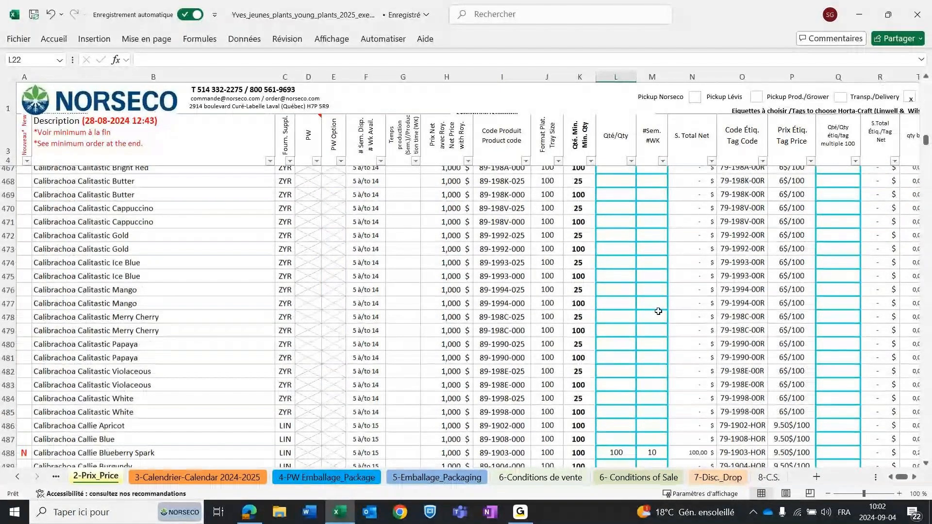
scroll(658, 311, down, 20)
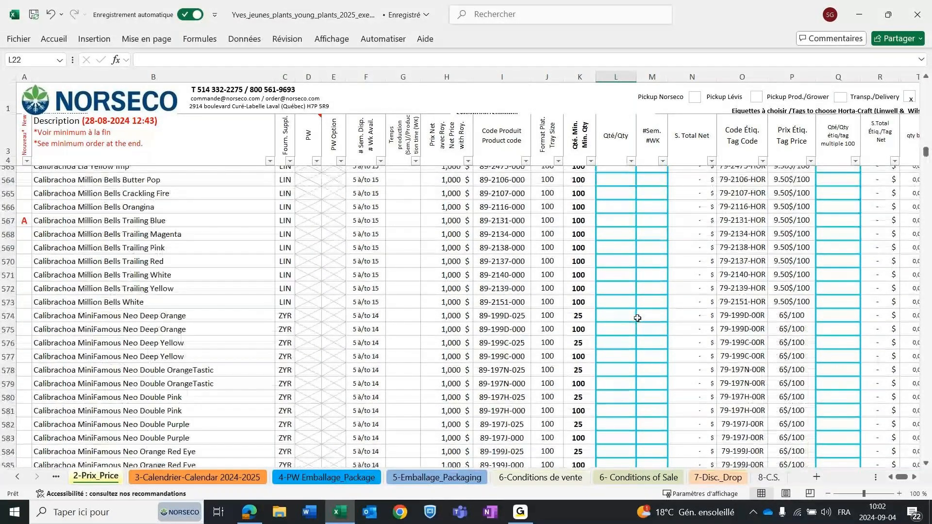
key(ctrl+BackSpace)
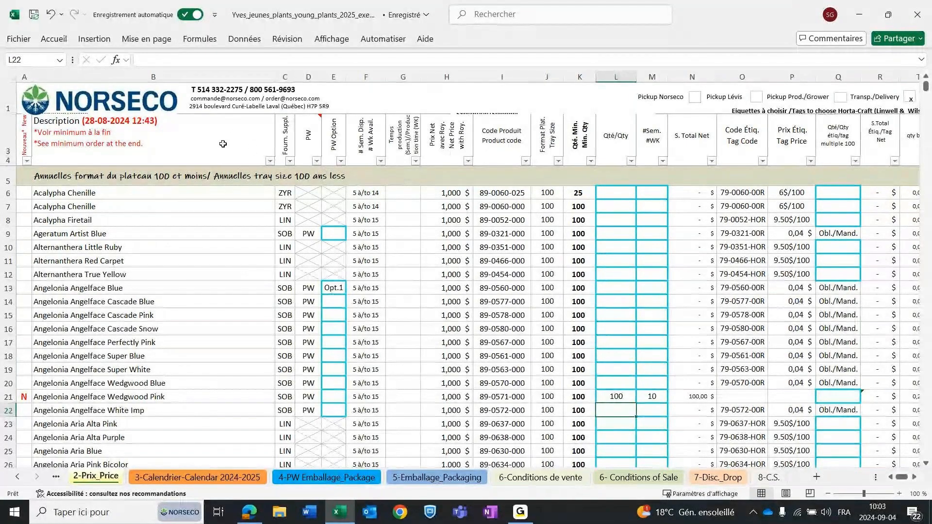
Filter the Description column to the entries matching "geranium" and look through the filtered rows.
click(269, 161)
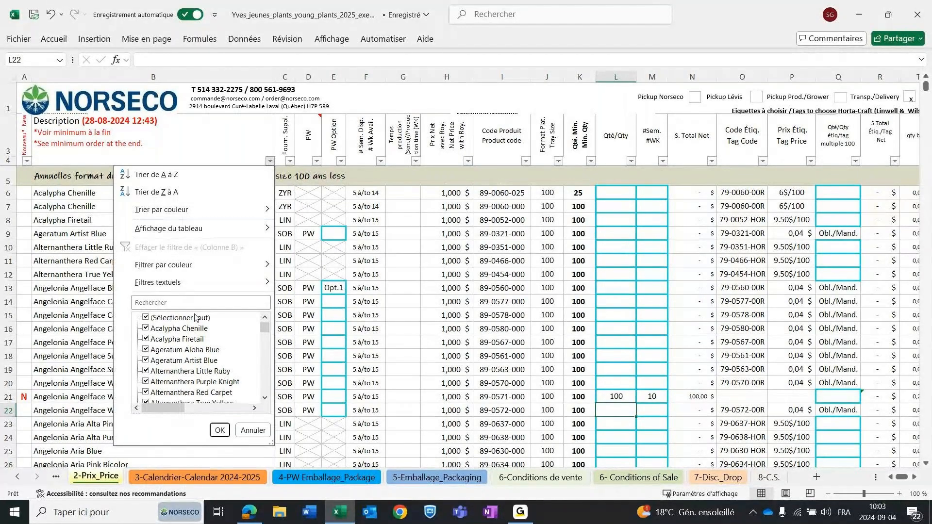
scroll(193, 315, down, 2)
scroll(194, 315, up, 2)
click(173, 302)
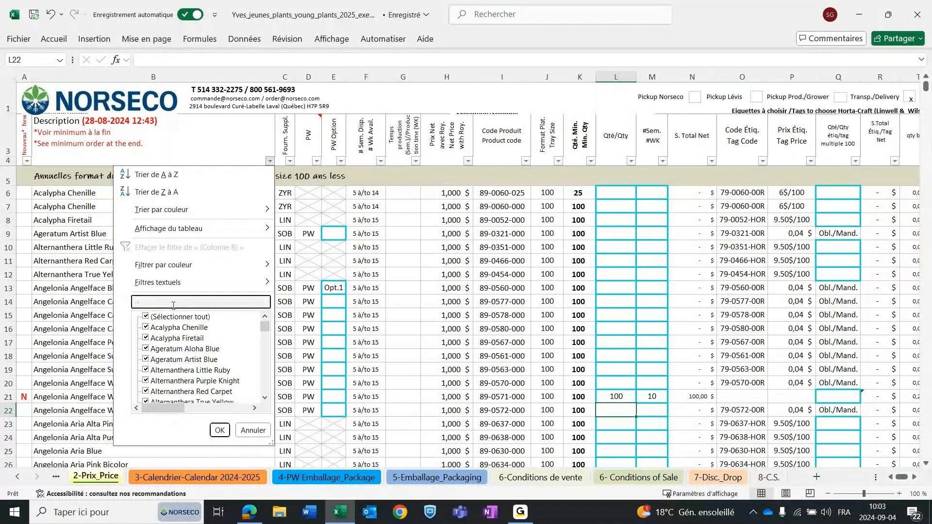
text(geranium)
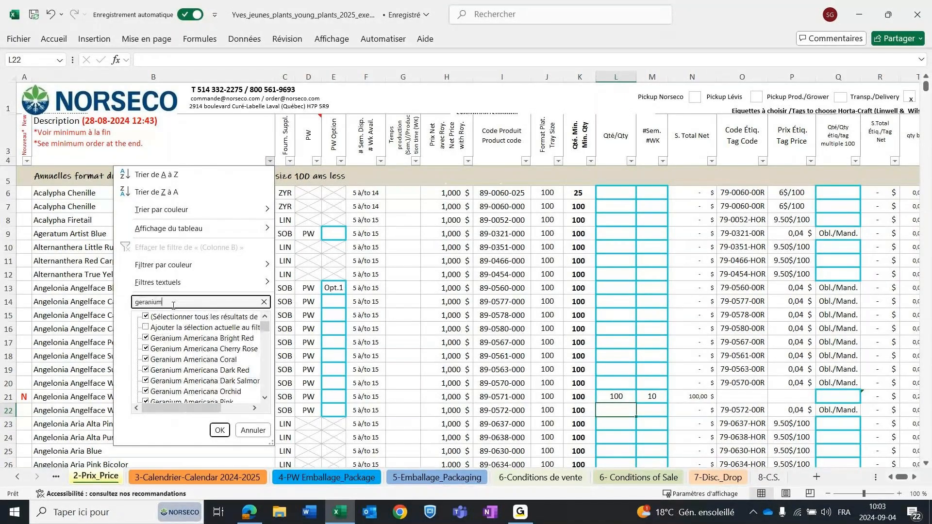
key(Return)
scroll(208, 296, down, 8)
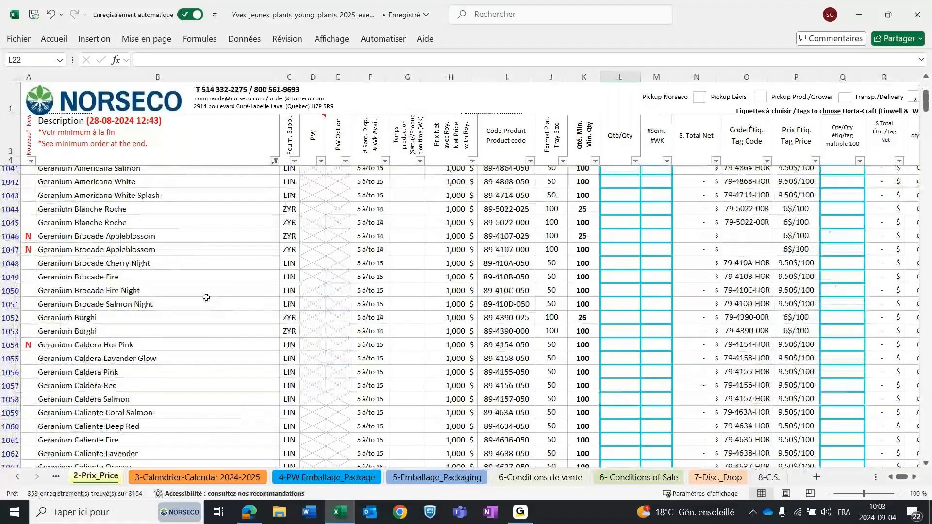
scroll(193, 361, up, 7)
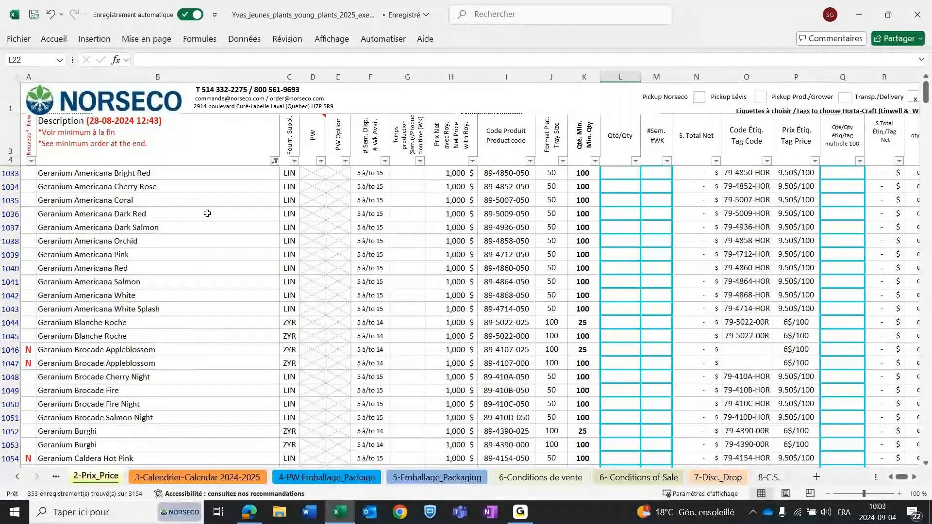
Remove the geranium filter by reselecting every description, and return to the start of the list.
click(274, 163)
click(105, 216)
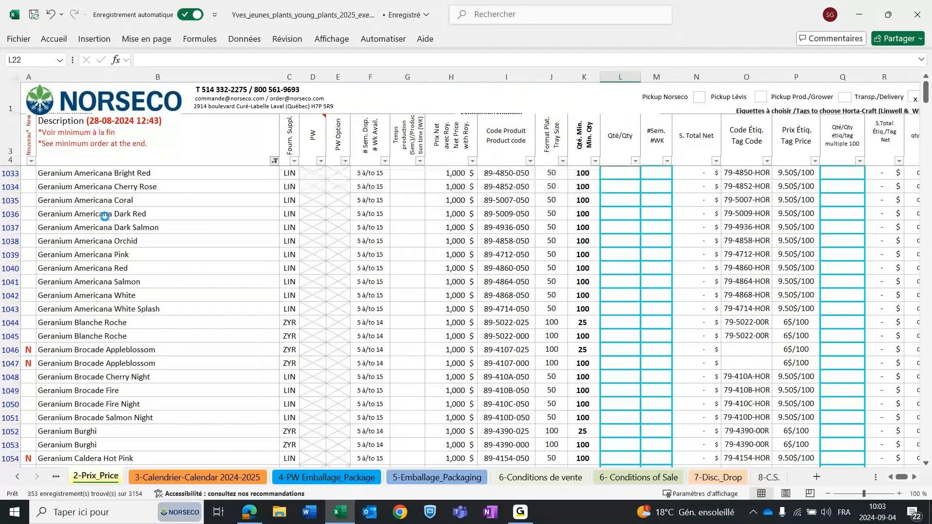
click(275, 161)
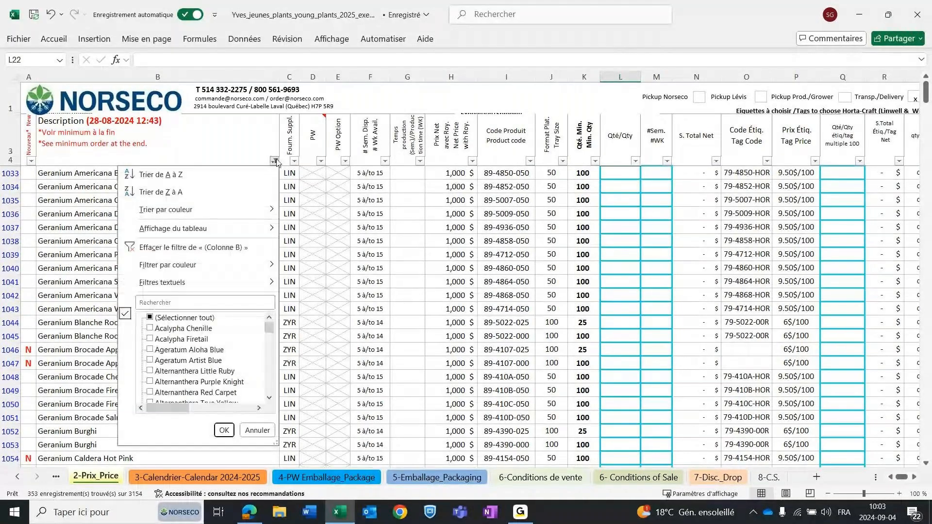
click(151, 319)
click(151, 318)
click(224, 430)
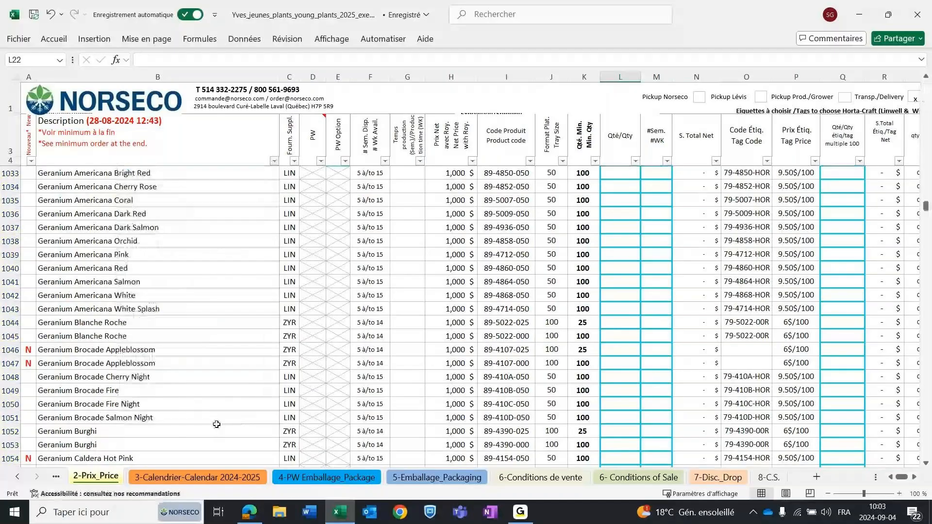
drag(925, 205, 924, 87)
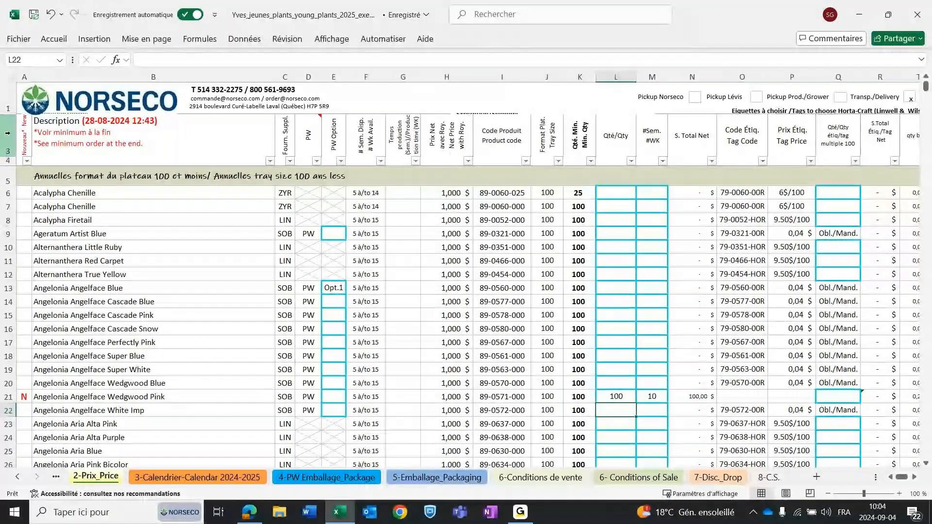
Filter the Nouveau/New column to only the rows marked N and look through the new varieties.
click(27, 161)
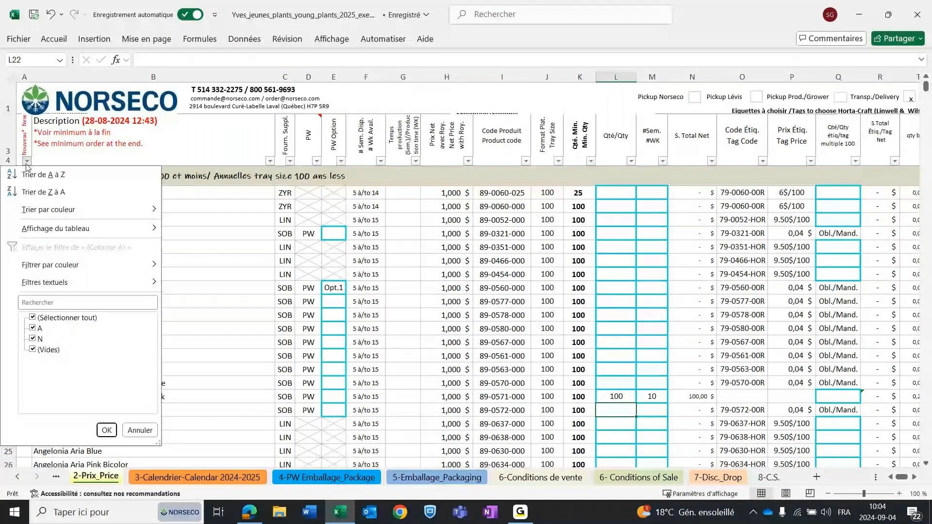
click(35, 319)
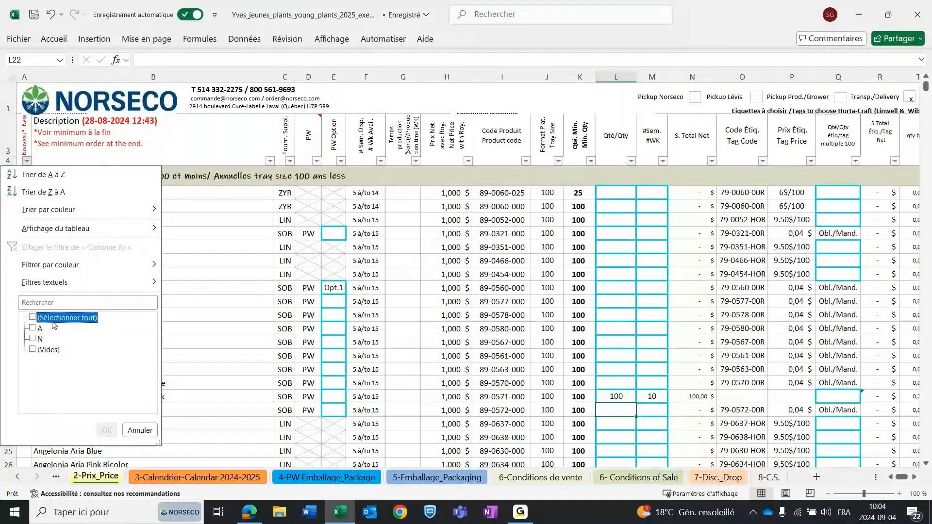
click(33, 339)
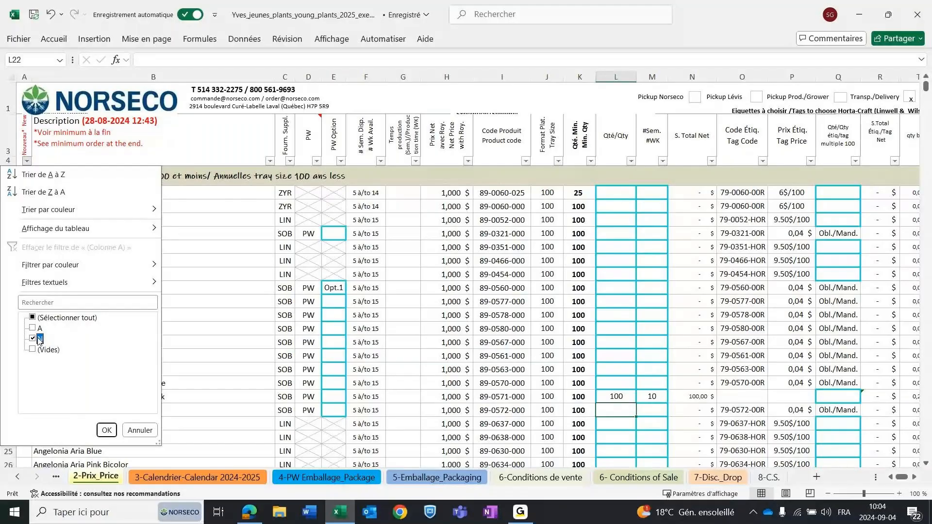
key(Return)
scroll(183, 271, down, 7)
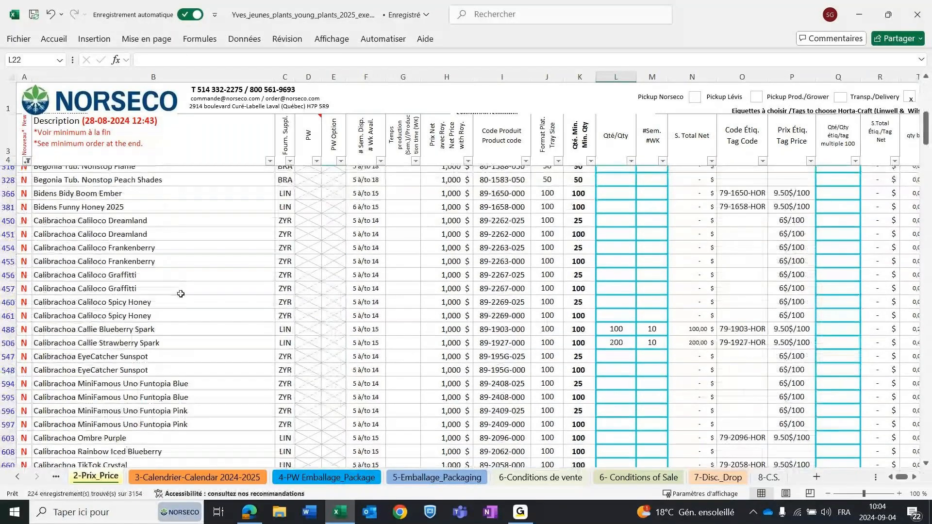
scroll(146, 301, up, 7)
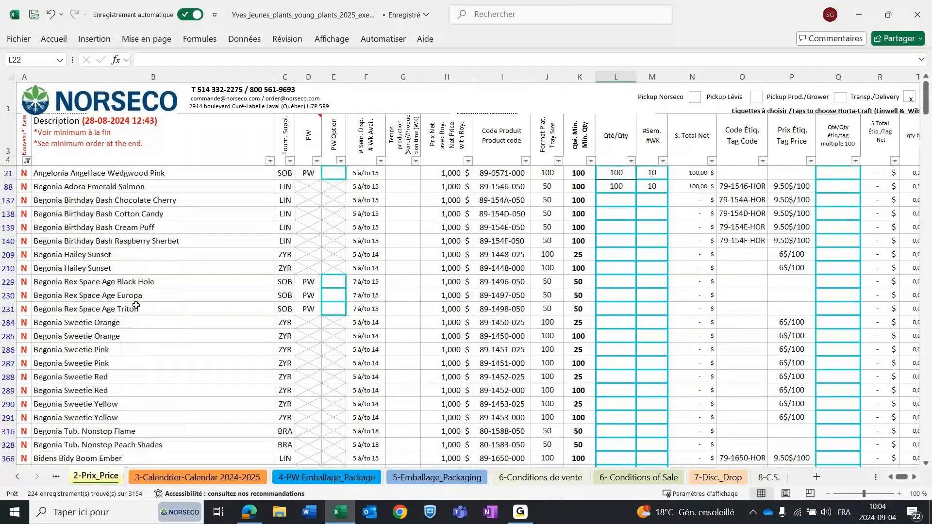
Reselect all values in the Nouveau/New column filter and return to the start of the list.
click(26, 161)
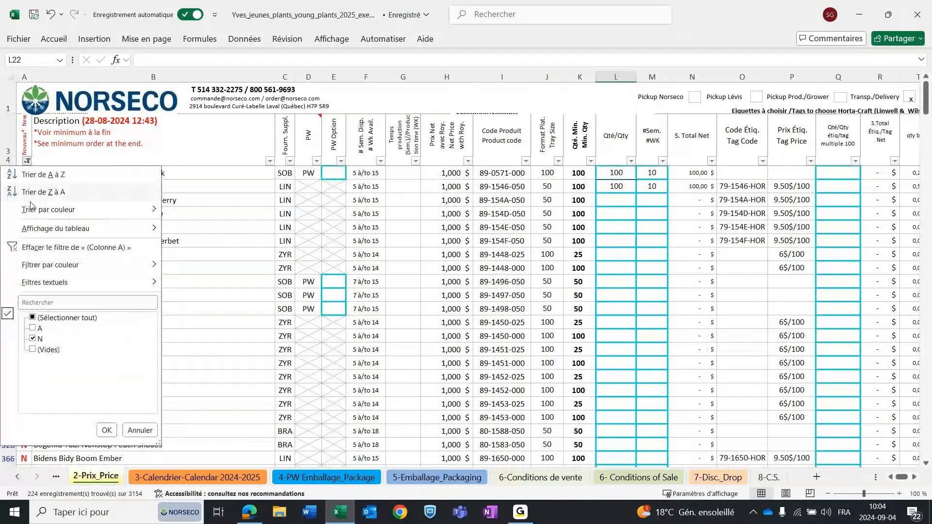
click(62, 318)
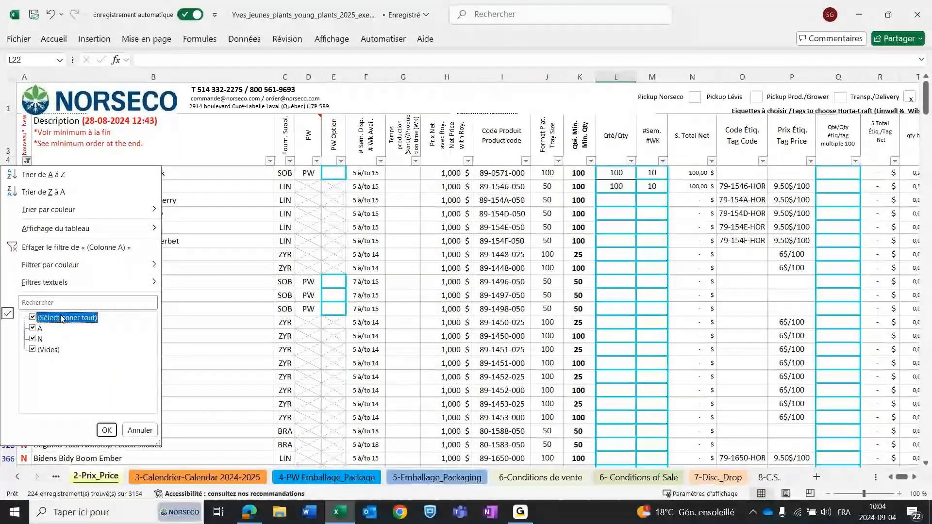
click(106, 429)
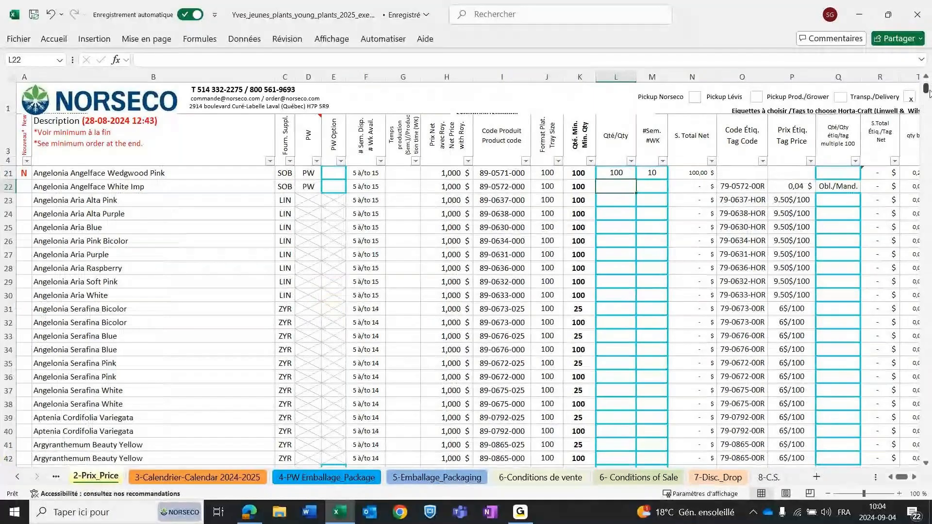
scroll(929, 92, up, 5)
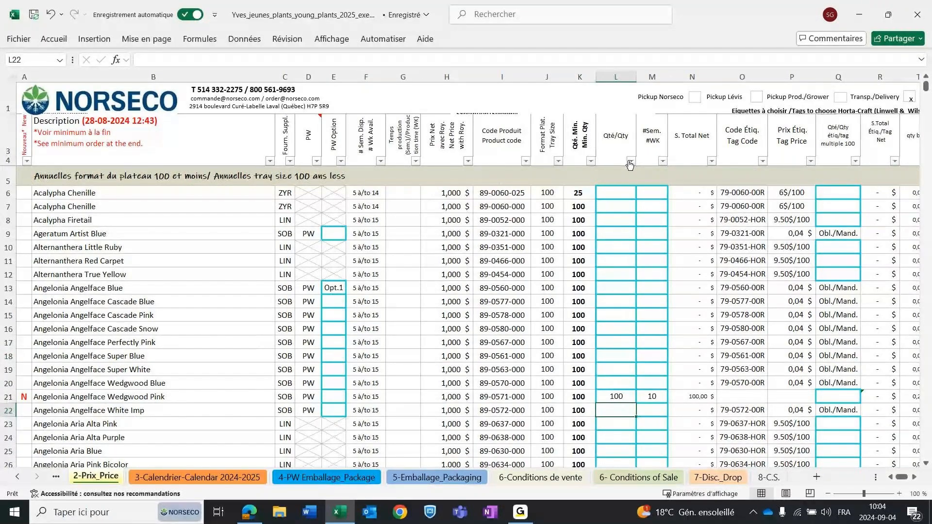
Filter the order quantity column to exclude blank cells so only ordered plants are listed.
click(630, 162)
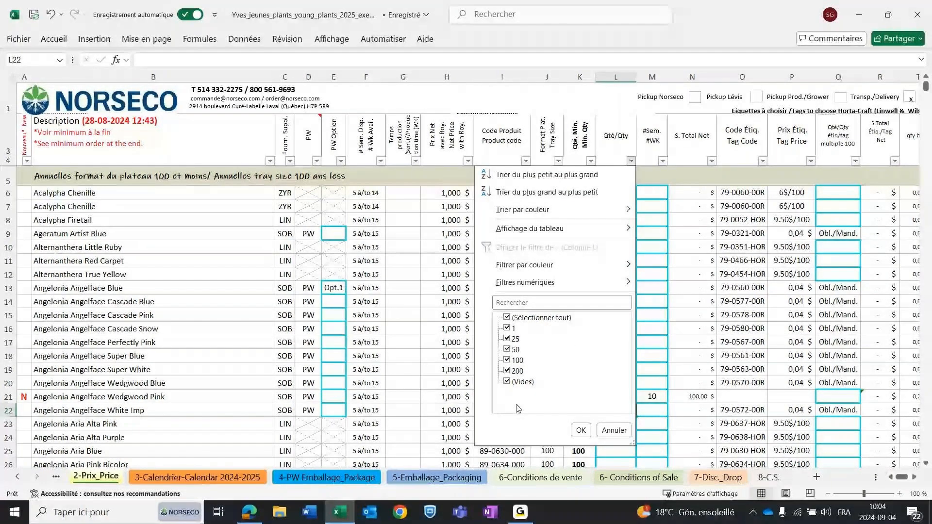
click(508, 382)
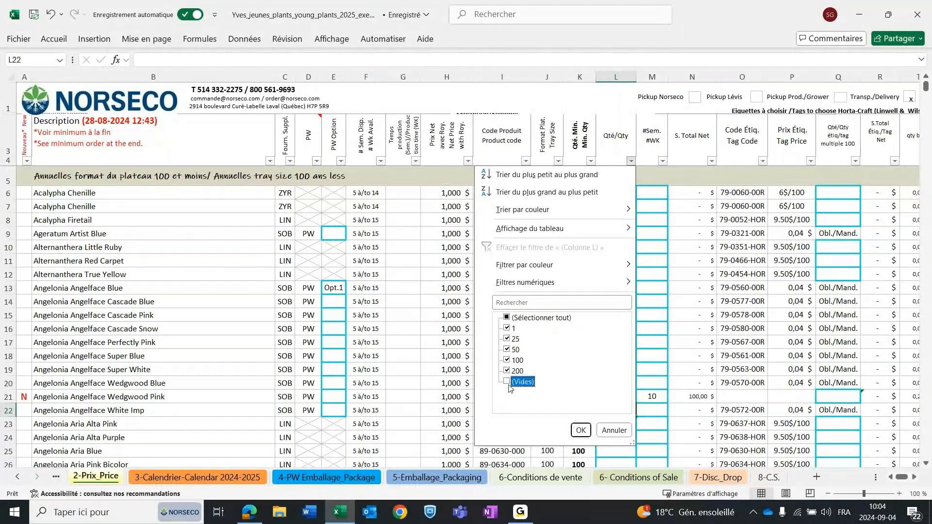
click(581, 430)
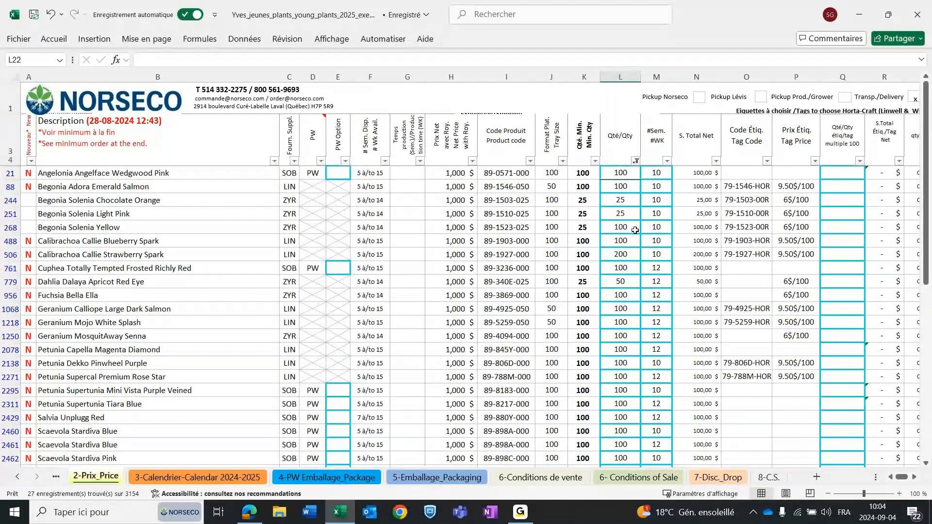
Filter the ordered plants to week 10 by excluding week 12 in the week number column.
click(668, 162)
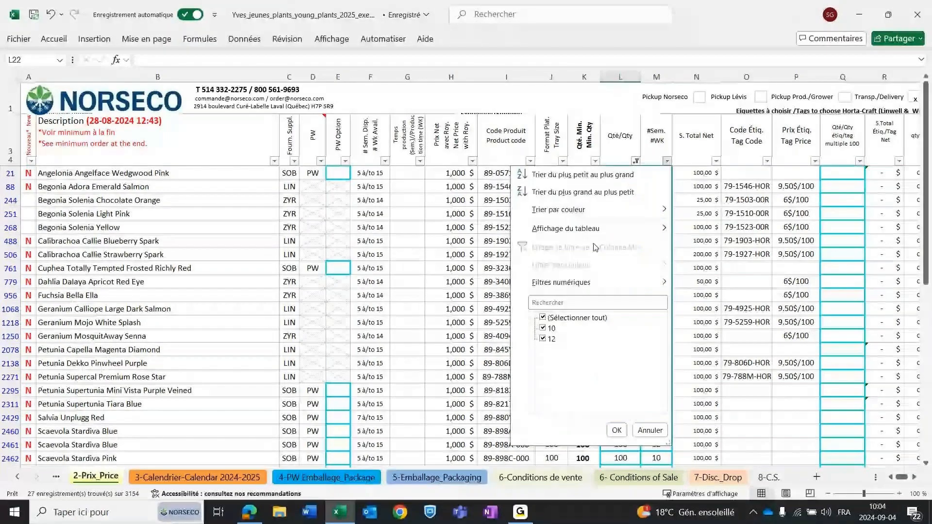
click(571, 339)
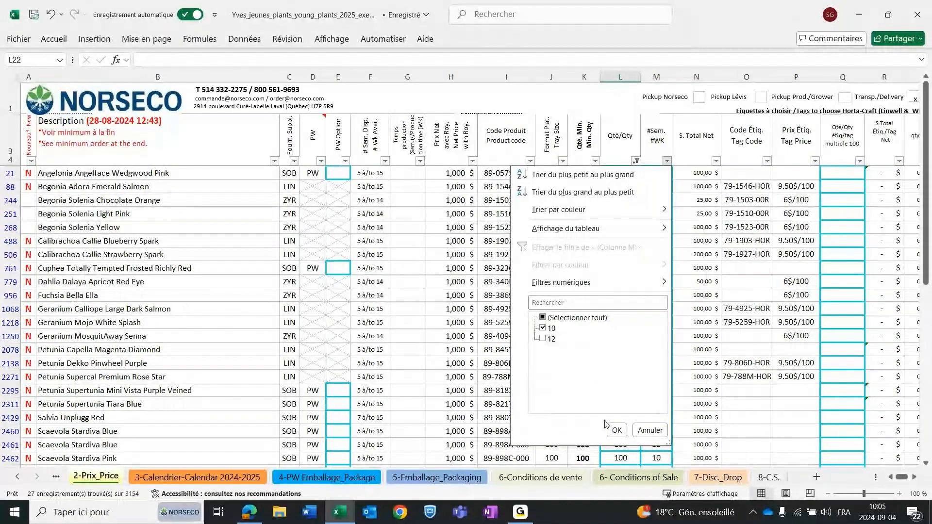
click(617, 430)
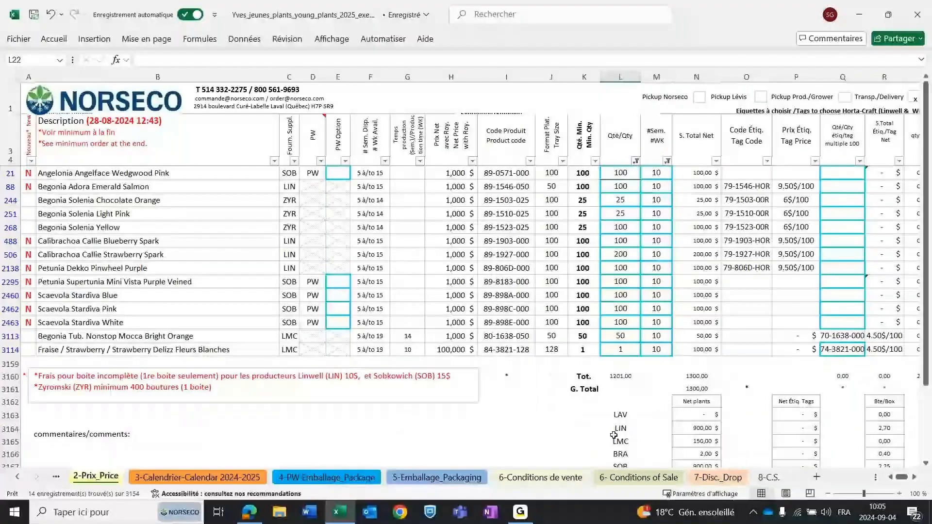
Switch the week number filter from week 10 to week 12.
click(668, 163)
click(551, 328)
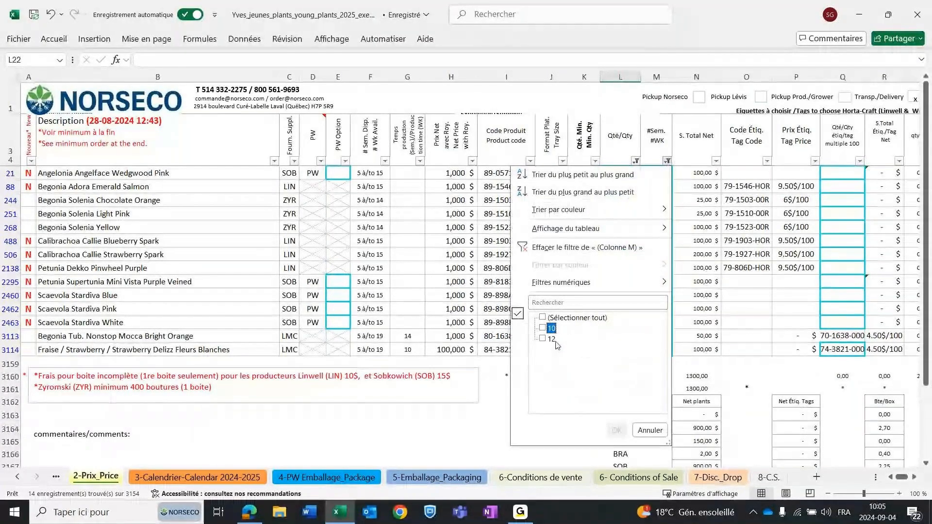
click(553, 339)
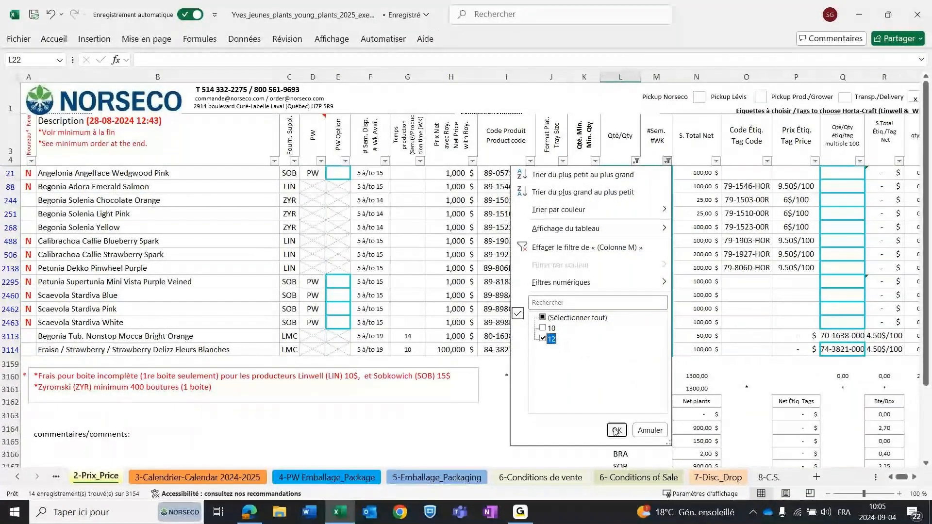
click(616, 430)
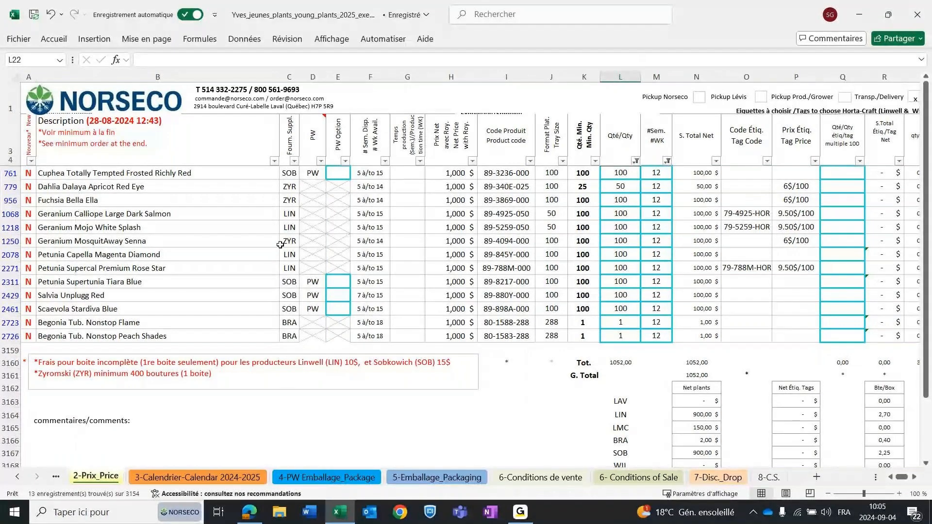
Filter the supplier column to LIN only for the week 12 orders.
click(295, 161)
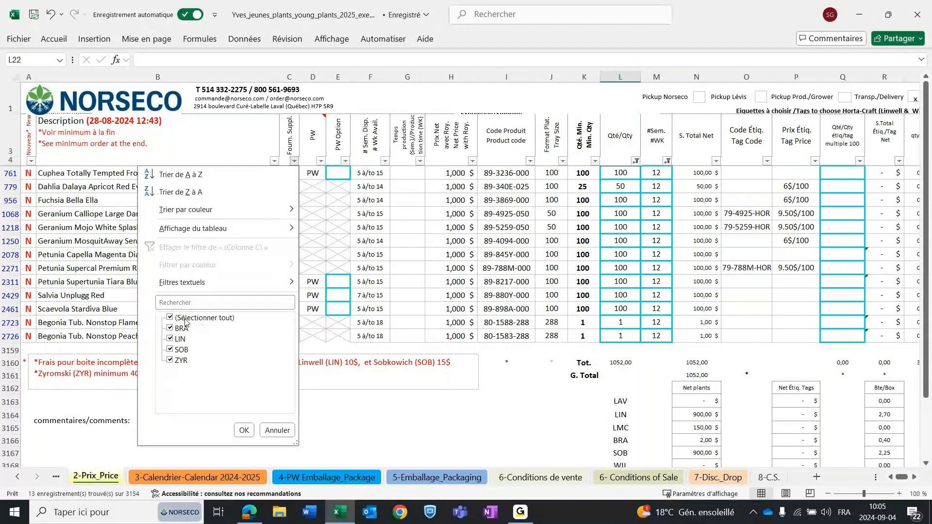
click(171, 319)
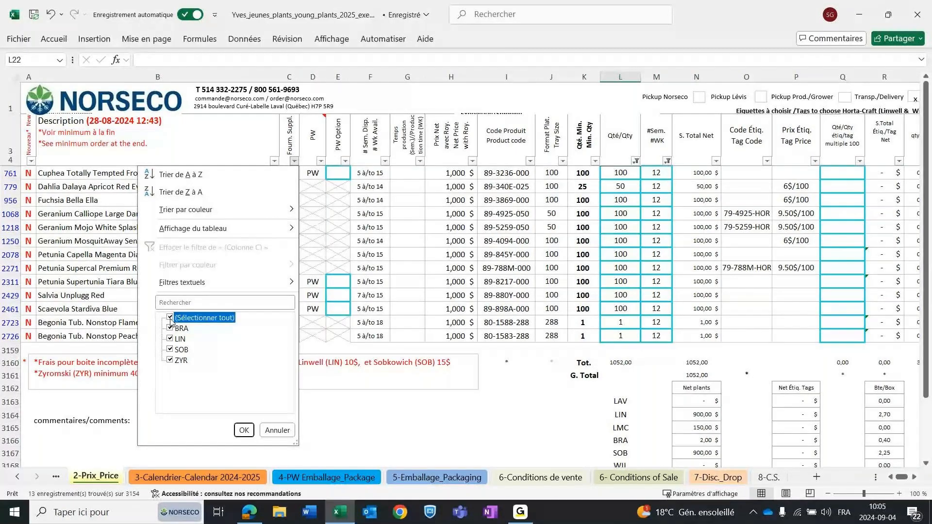
click(170, 318)
click(170, 339)
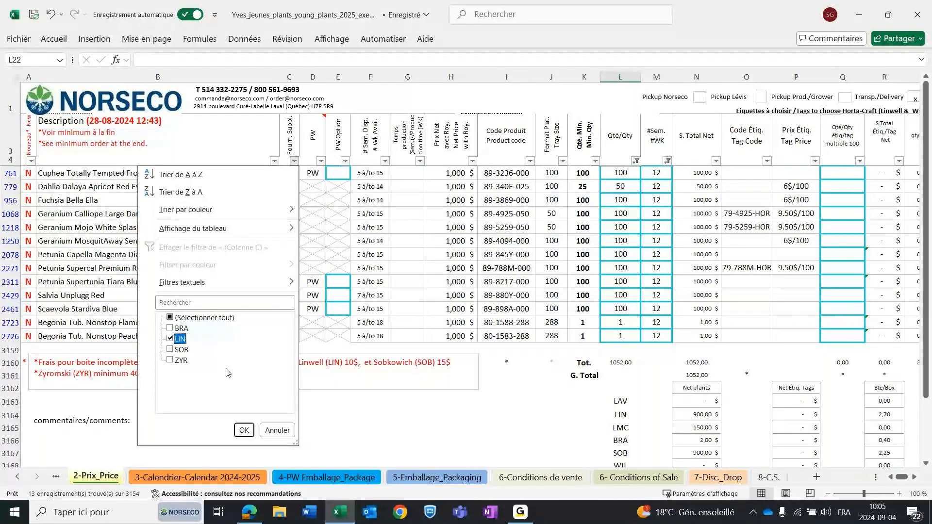
click(244, 430)
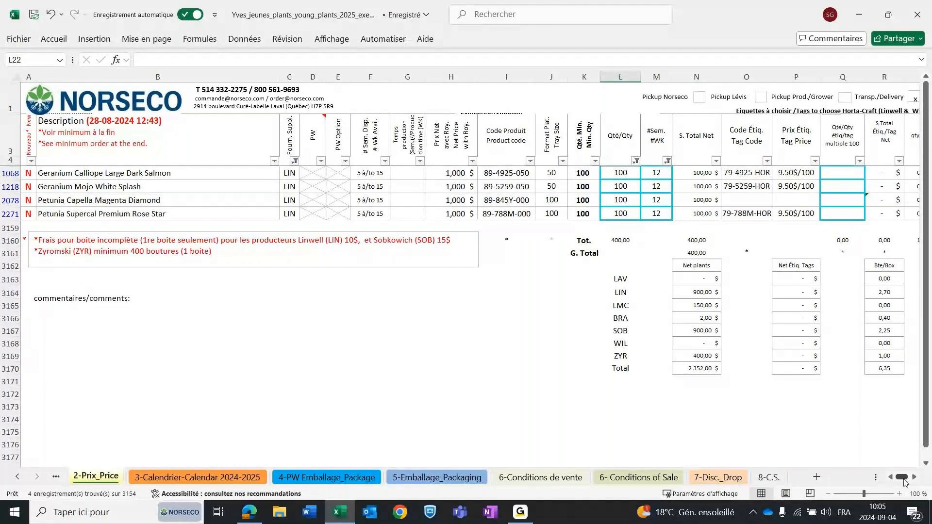
Check the box quantity total of the filtered LIN orders, and set the Petunia Supercal Premium Rose Star quantity to 200.
scroll(872, 452, right, 3)
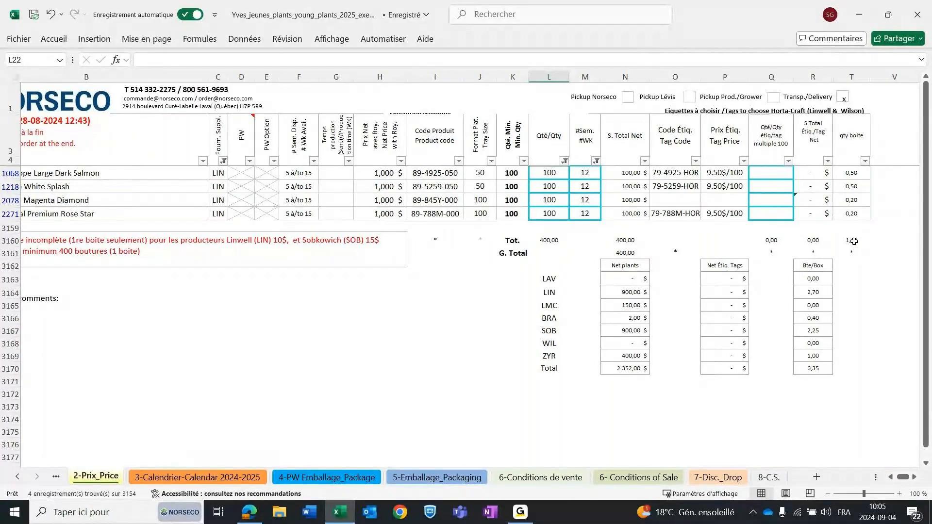
click(852, 241)
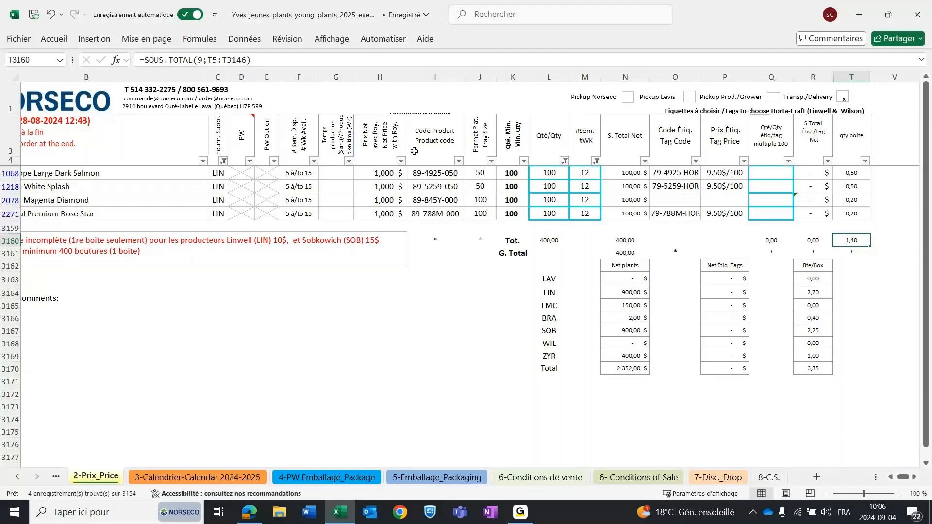
click(545, 210)
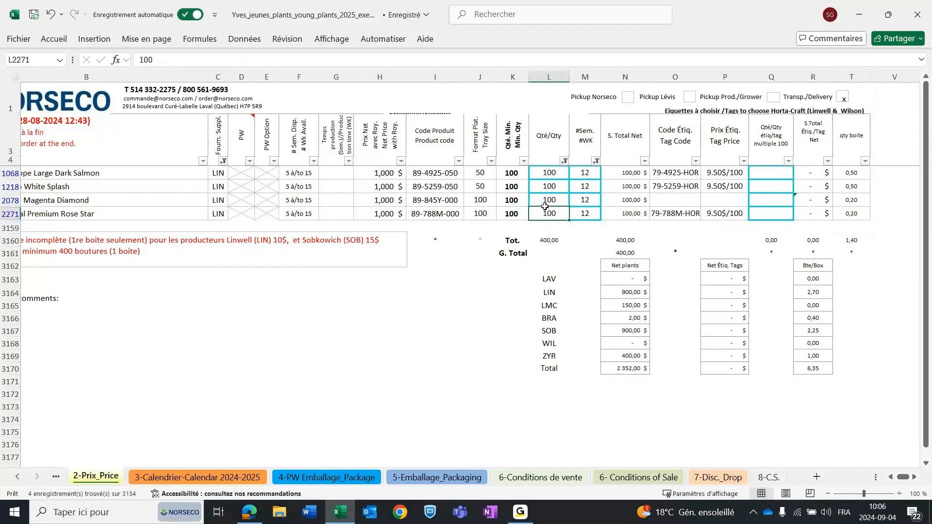
text(200)
key(Return)
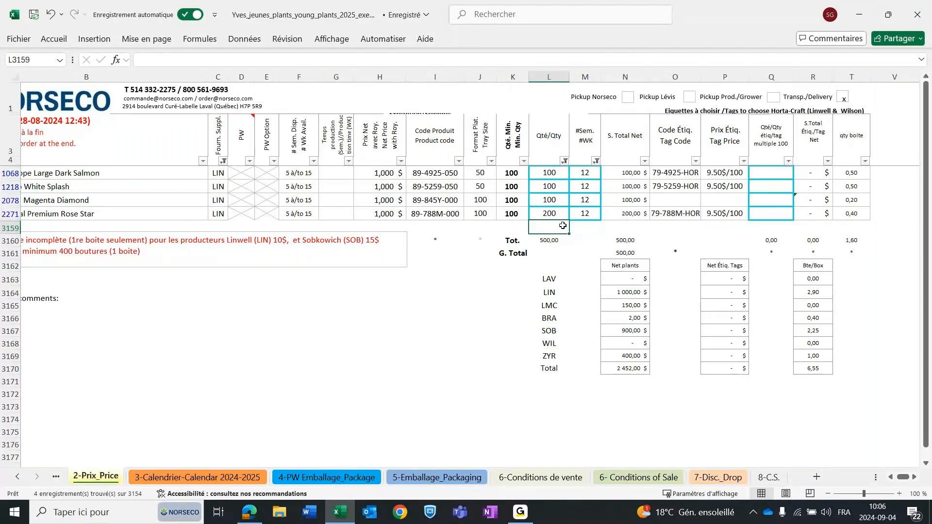
Set the Petunia Capella Magenta Diamond order quantity to 300.
click(551, 213)
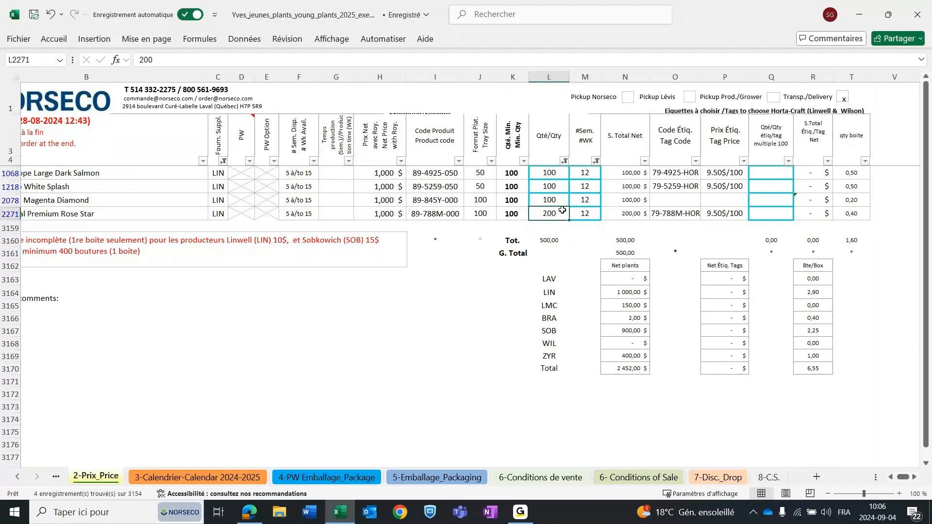
click(555, 200)
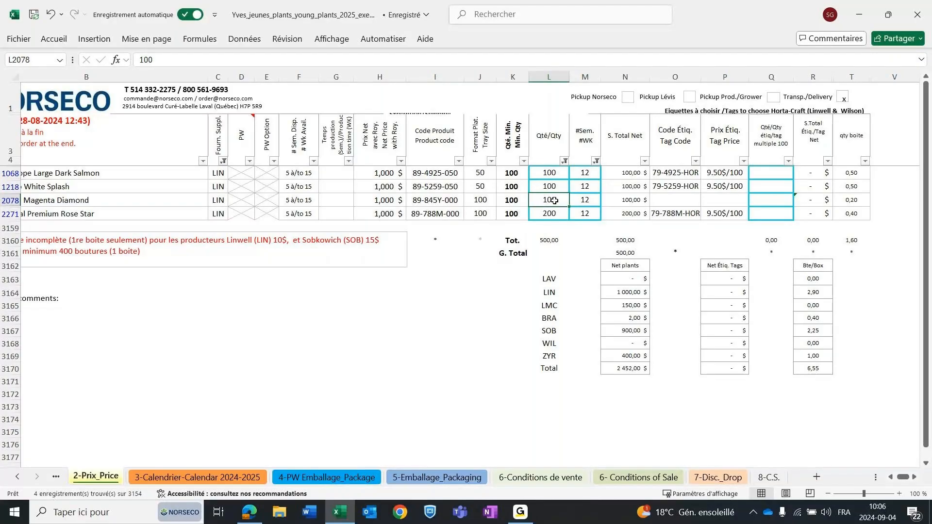
text(300)
key(Return)
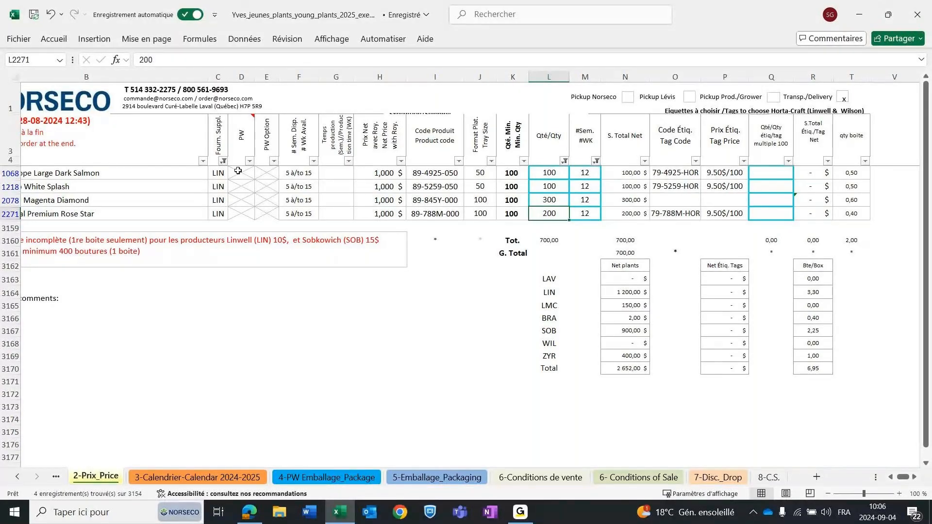
Reset the supplier and week number filters so the ordered plants of all suppliers and both weeks are included.
click(223, 161)
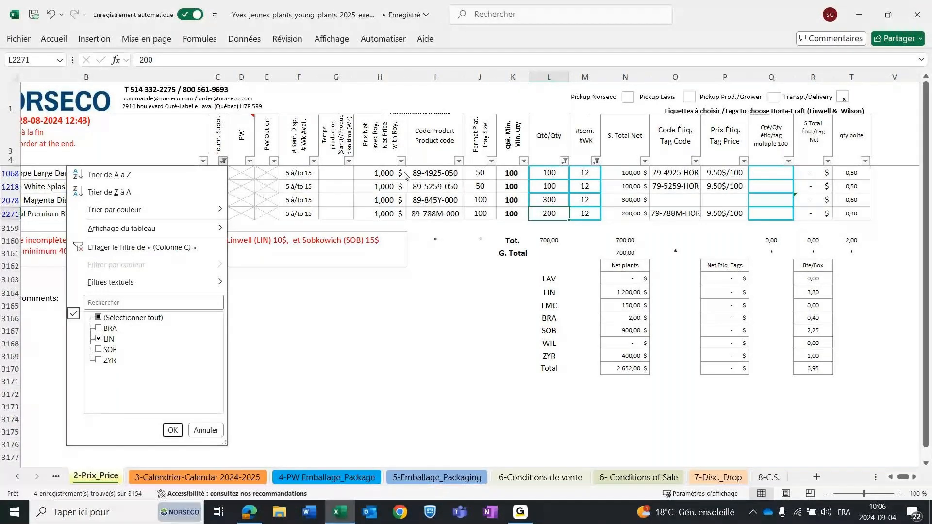
click(134, 318)
click(172, 430)
click(595, 161)
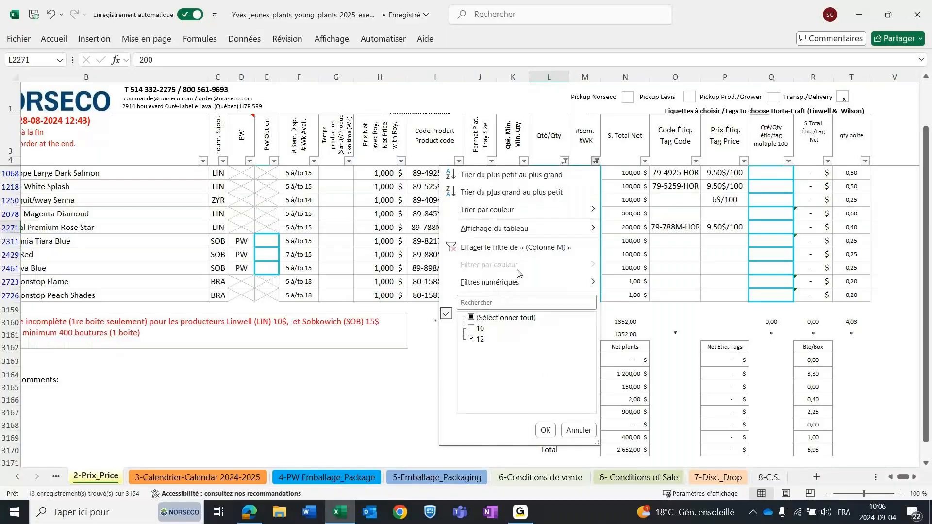
click(545, 430)
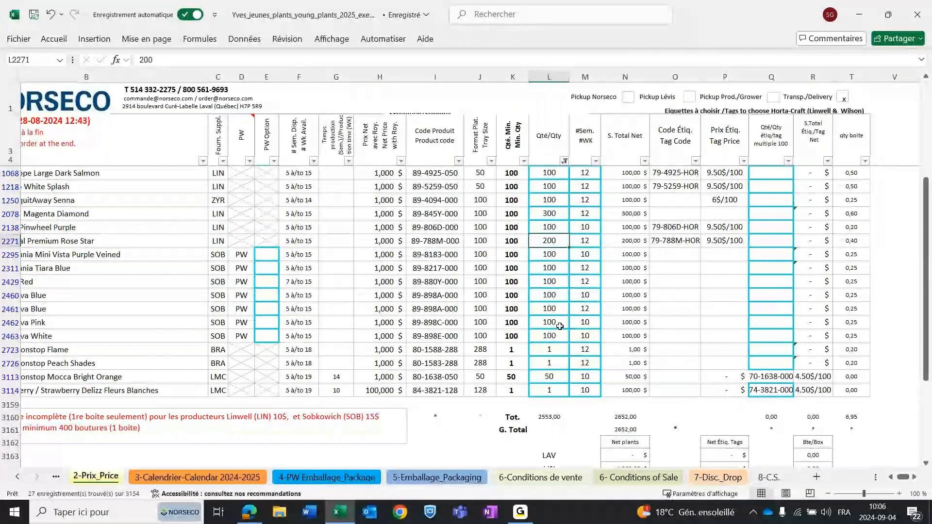
Filter the supplier column to ZYR only.
scroll(559, 326, up, 1)
scroll(560, 326, up, 3)
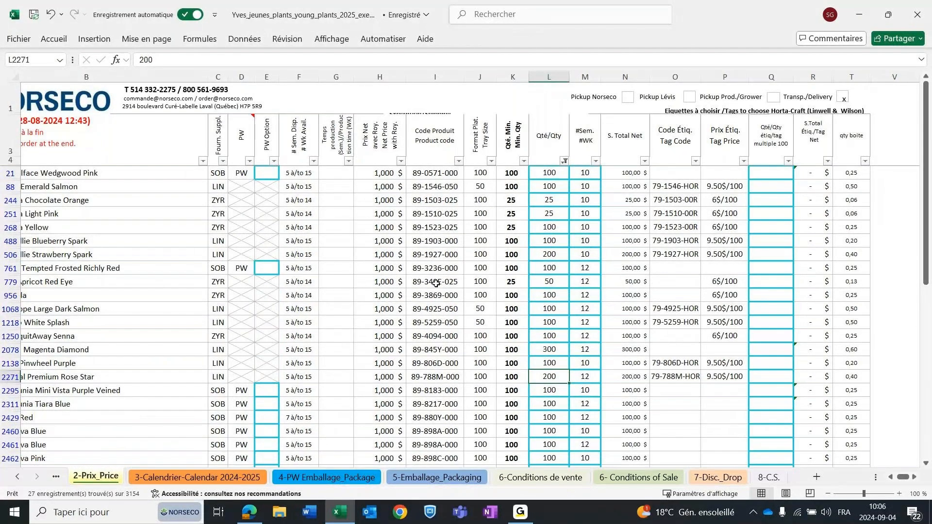
click(222, 161)
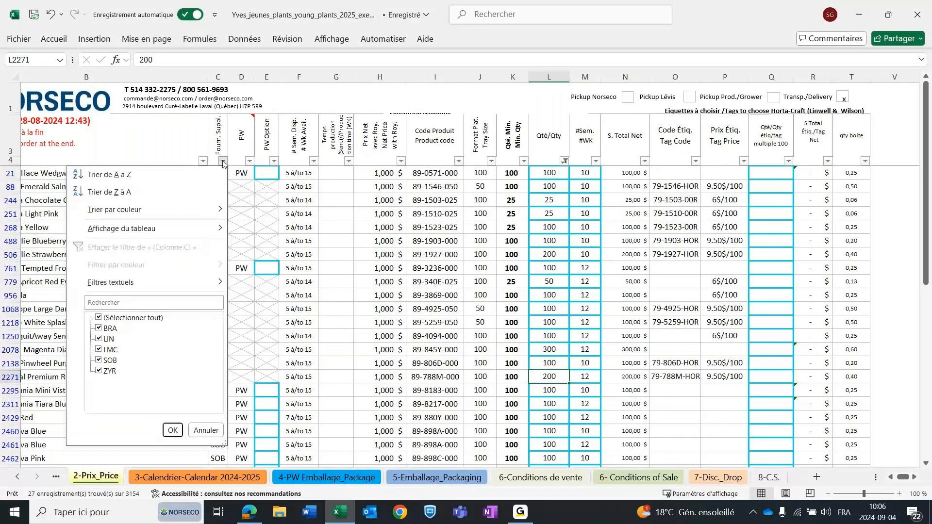
click(135, 317)
click(110, 371)
click(172, 430)
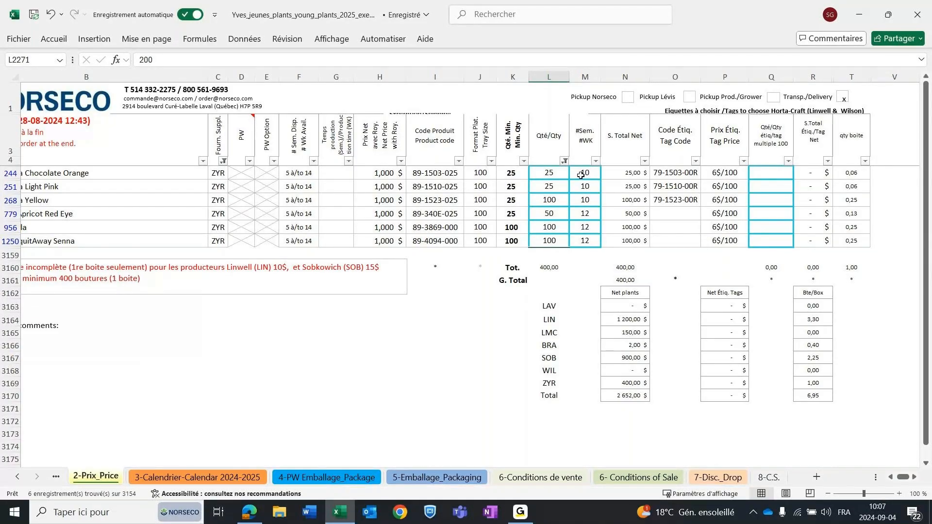
Set the week number to 10 for Dahlia Dalaya Apricot Red Eye, Fuchsia Bella Ella and Geranium MosquitAway Senna.
click(585, 213)
text(10)
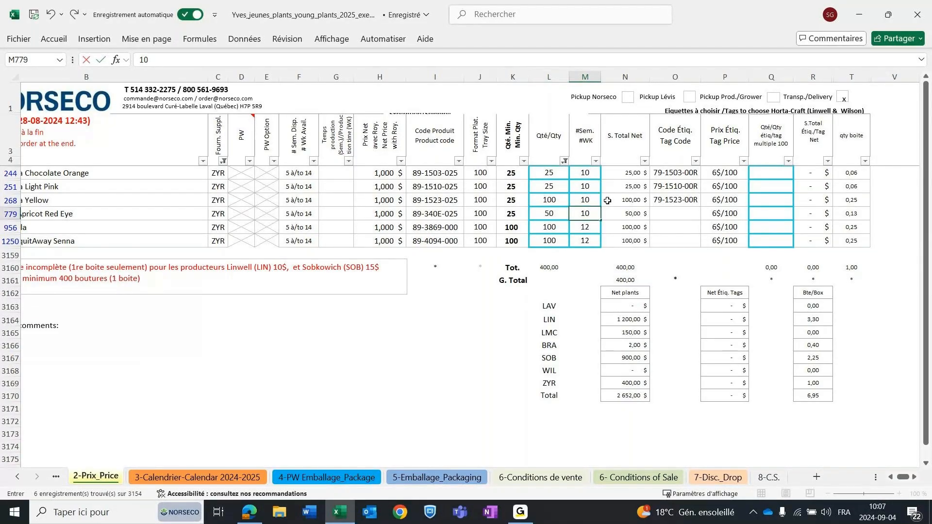
click(585, 229)
text(10)
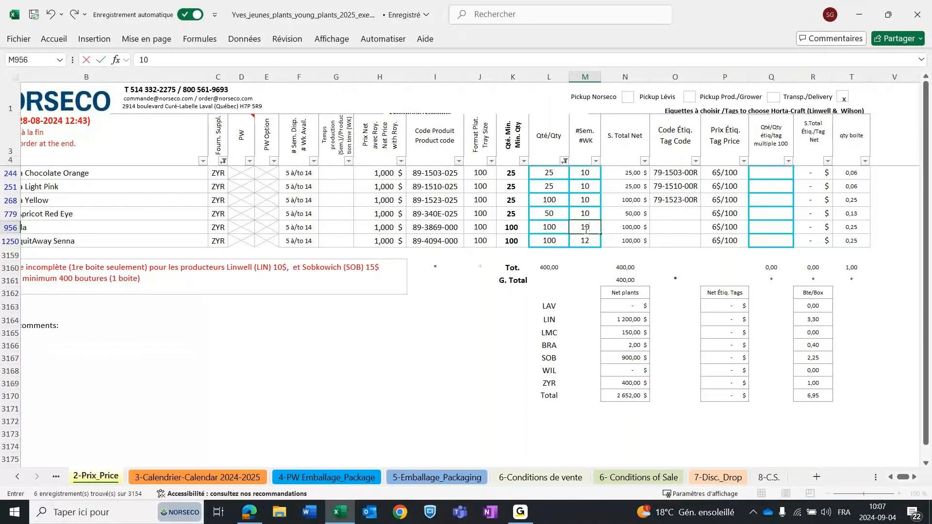
click(589, 240)
text(10)
key(Return)
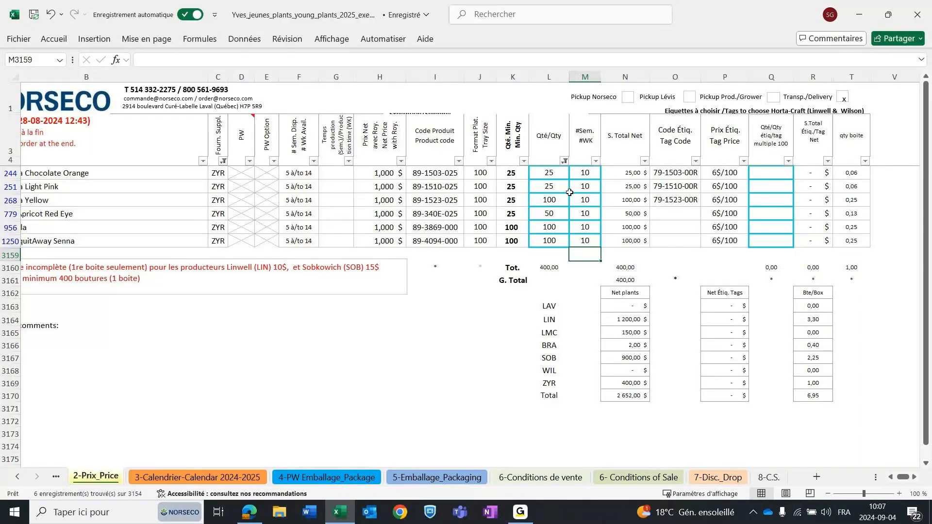
Reset the supplier filter to include all suppliers.
click(223, 160)
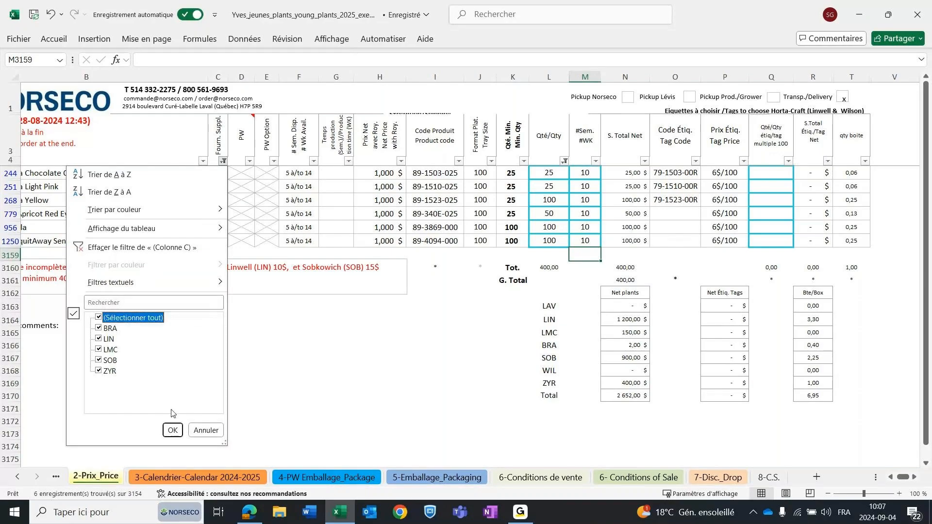
click(172, 430)
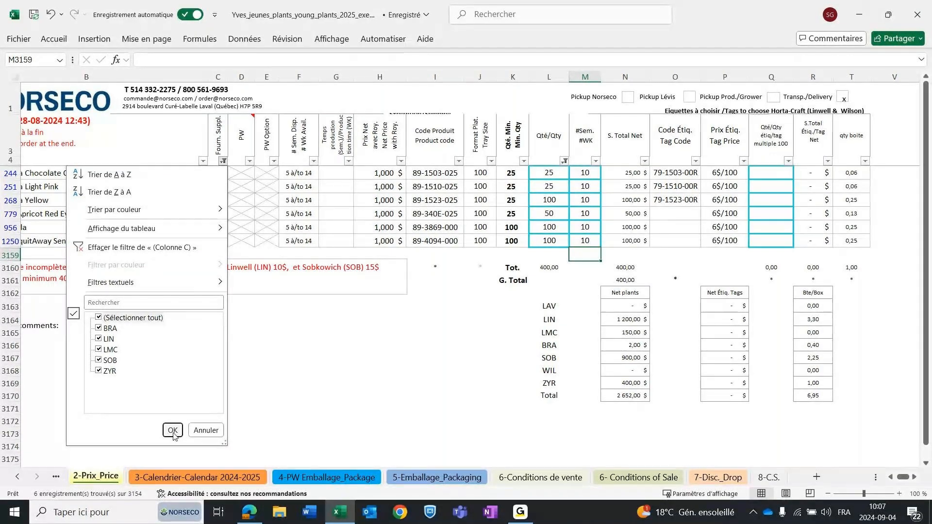
scroll(552, 299, down, 1)
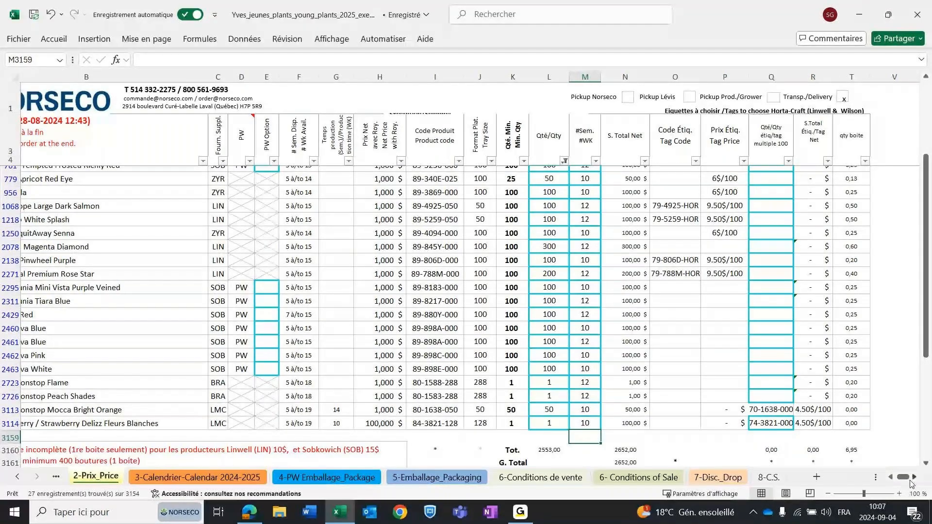
Choose Opt.1 as the PW option for Petunia Supertunia Mini Vista Purple Veined.
click(239, 290)
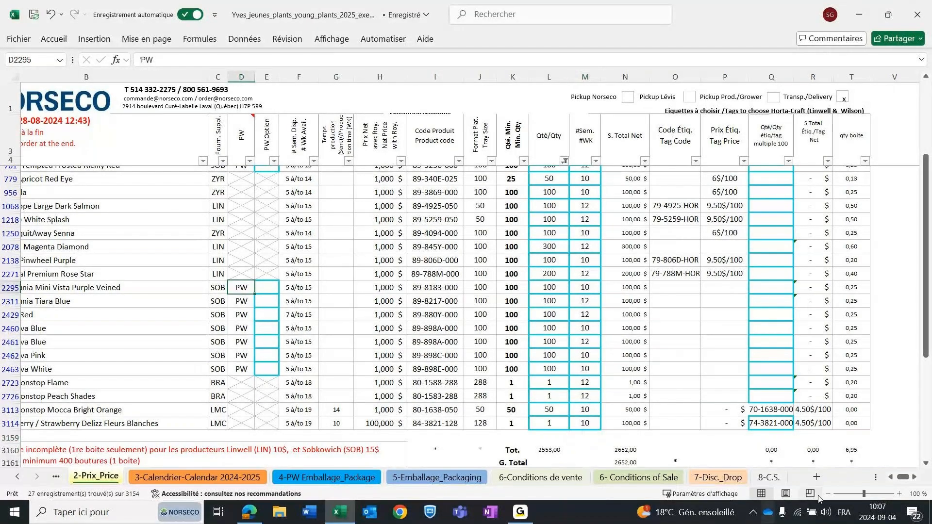
scroll(904, 480, left, 2)
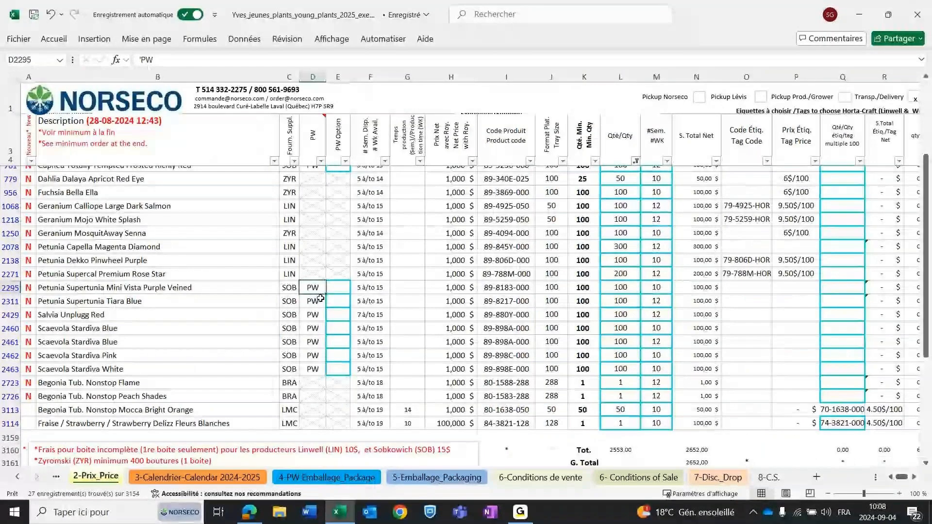
click(342, 289)
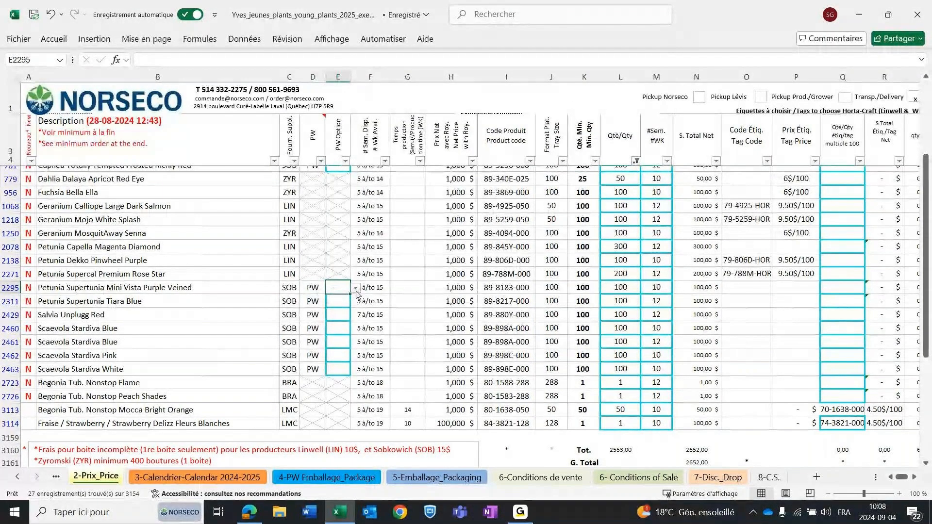
click(360, 290)
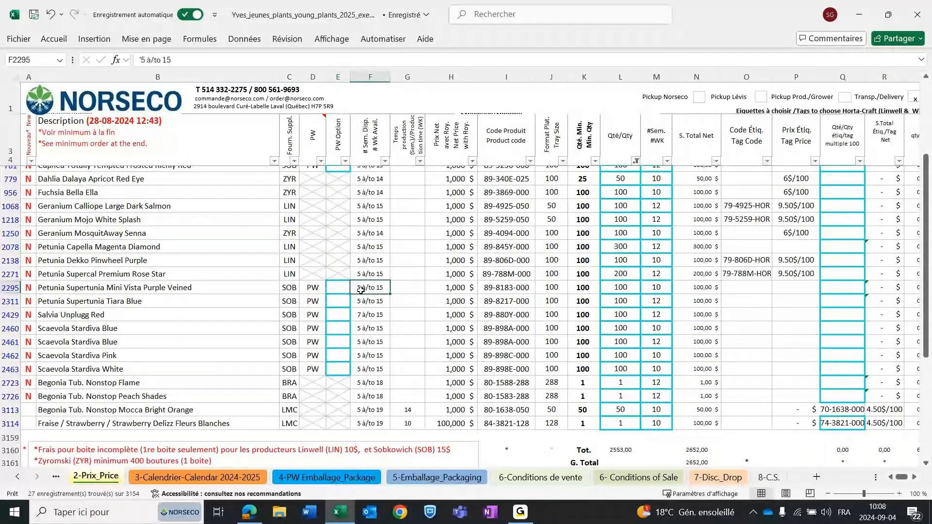
click(346, 290)
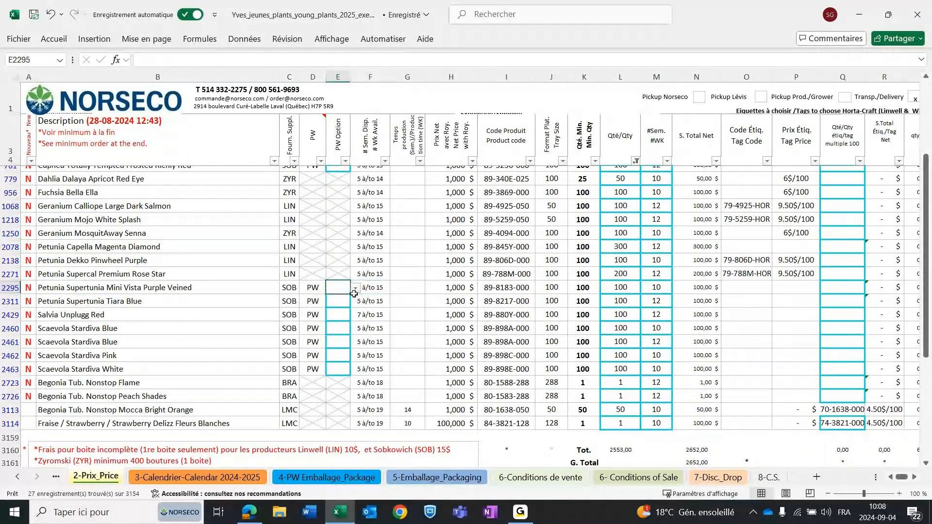
click(355, 290)
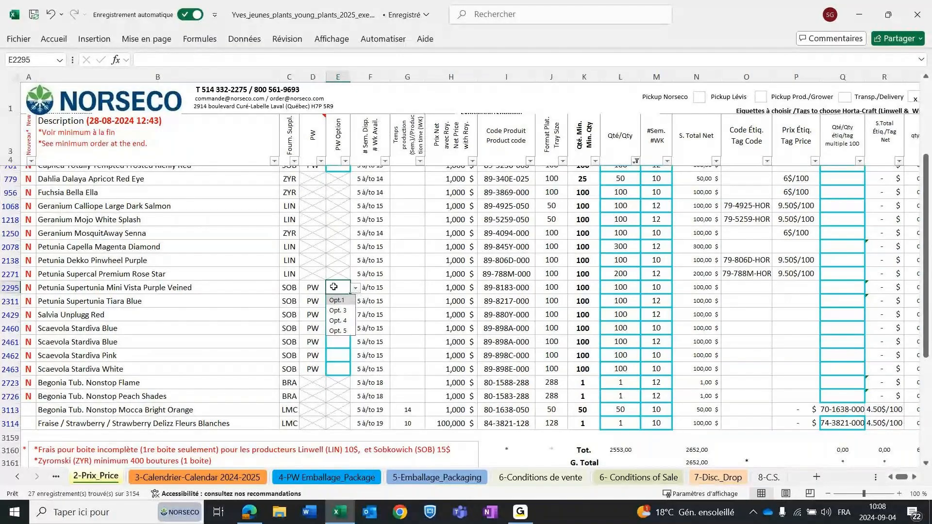
click(341, 301)
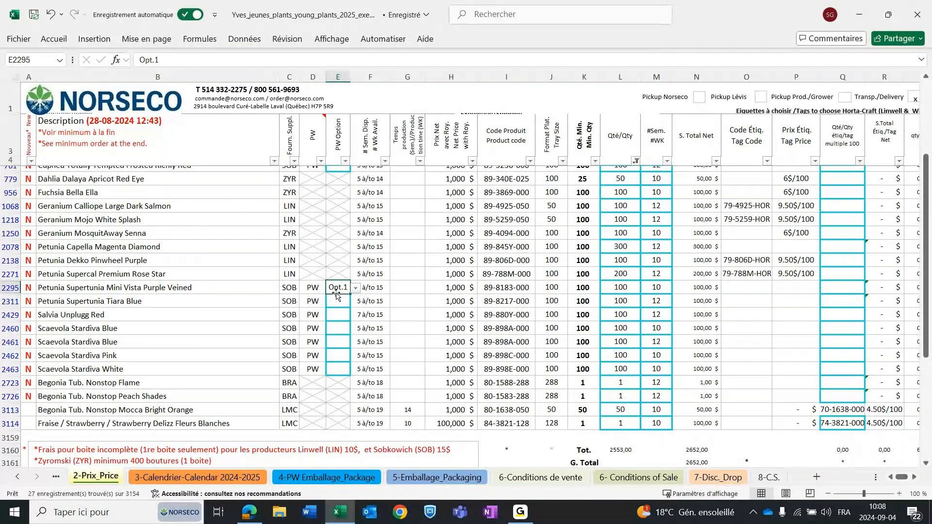
Choose Opt.1 as the PW option for the week 10 Scaevola Stardiva Blue order.
click(339, 327)
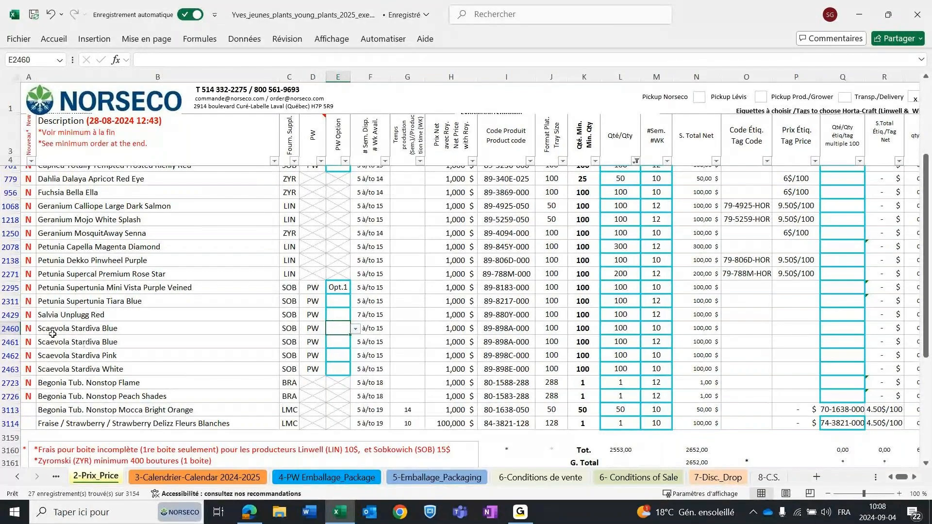
drag(11, 329, 11, 342)
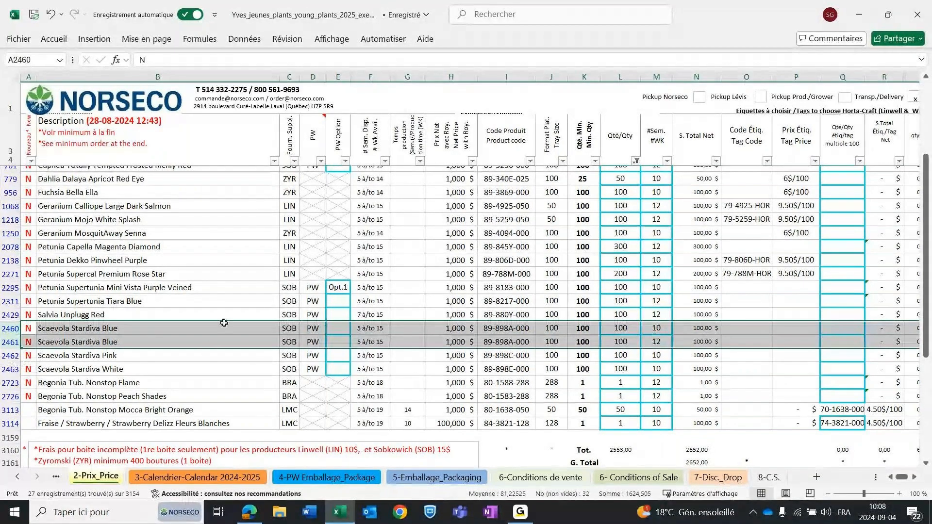
click(338, 328)
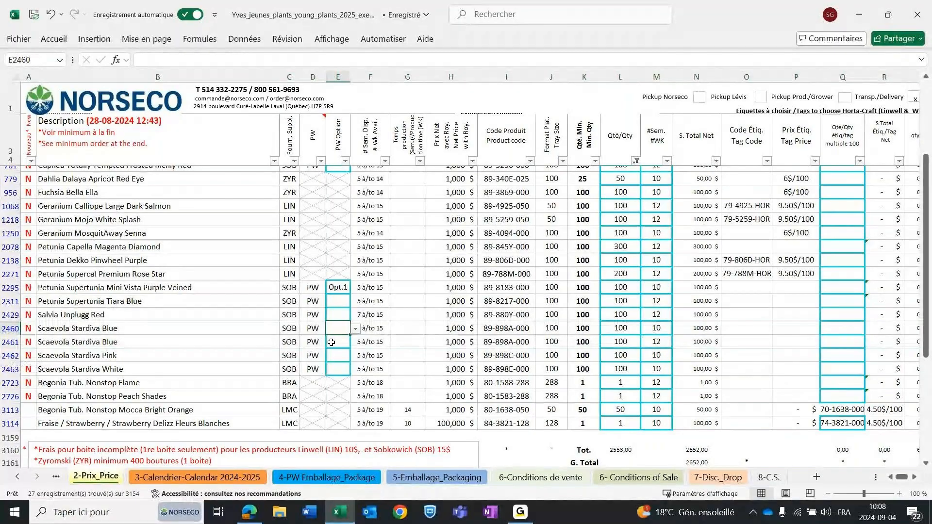
click(356, 329)
click(337, 338)
Choose Opt. 4 as the PW option for the week 12 Scaevola Stardiva Blue order.
click(334, 342)
click(356, 342)
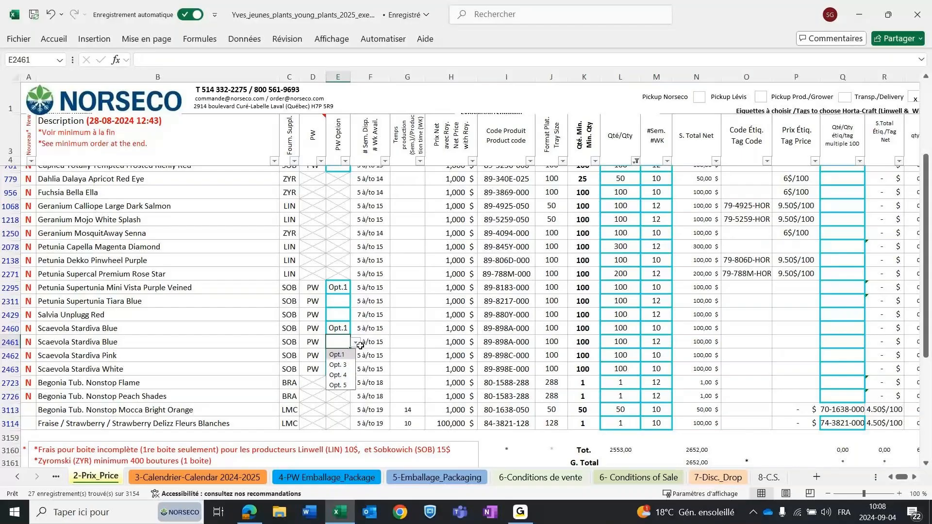
click(339, 375)
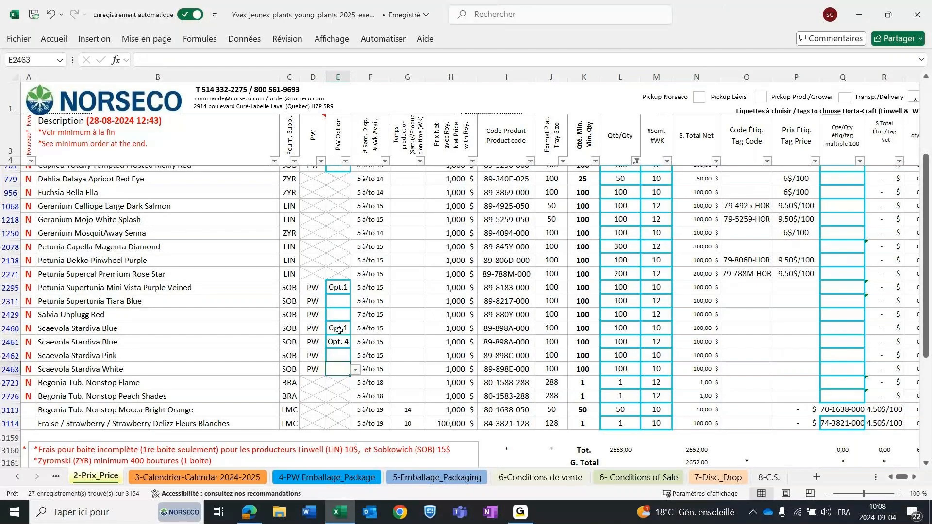
click(340, 369)
click(335, 343)
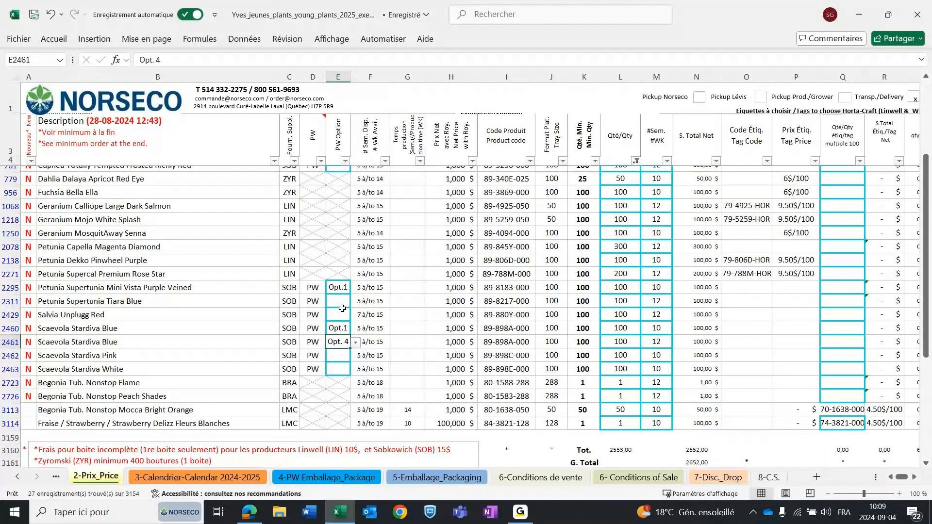
Reset the order quantity filter so that rows with blank quantities are included again.
scroll(337, 320, down, 2)
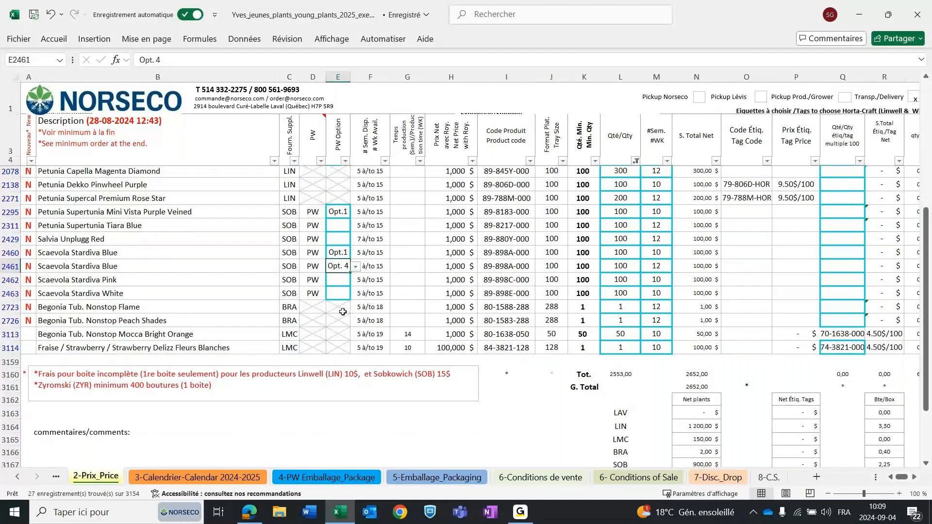
scroll(604, 420, up, 2)
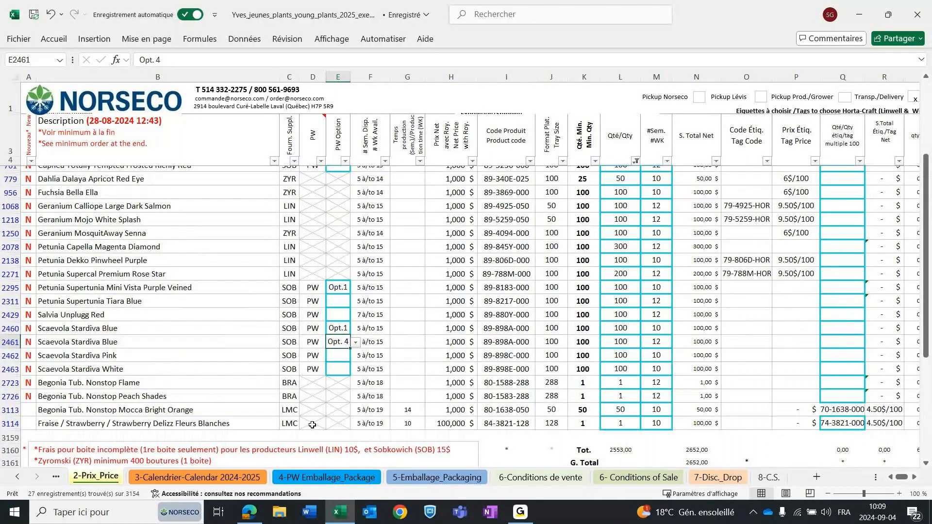
scroll(312, 425, up, 1)
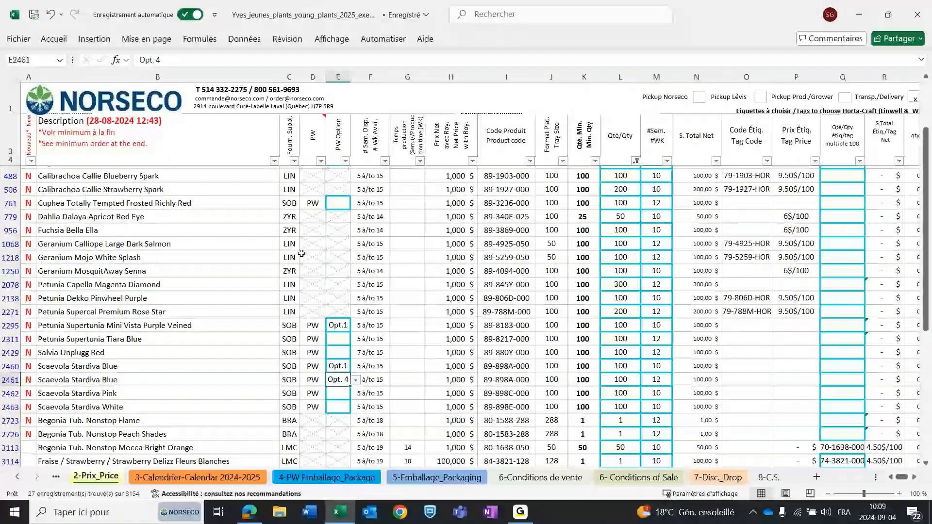
scroll(302, 253, up, 1)
click(635, 160)
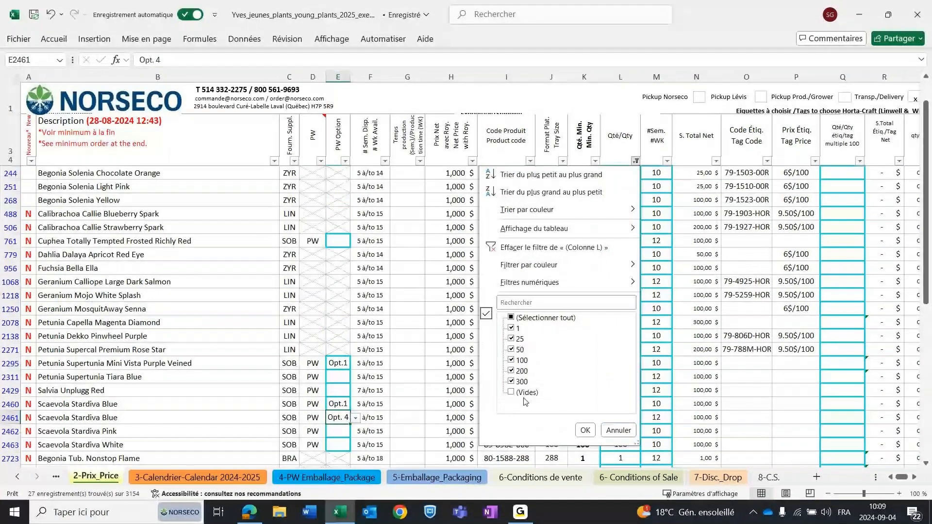
click(524, 393)
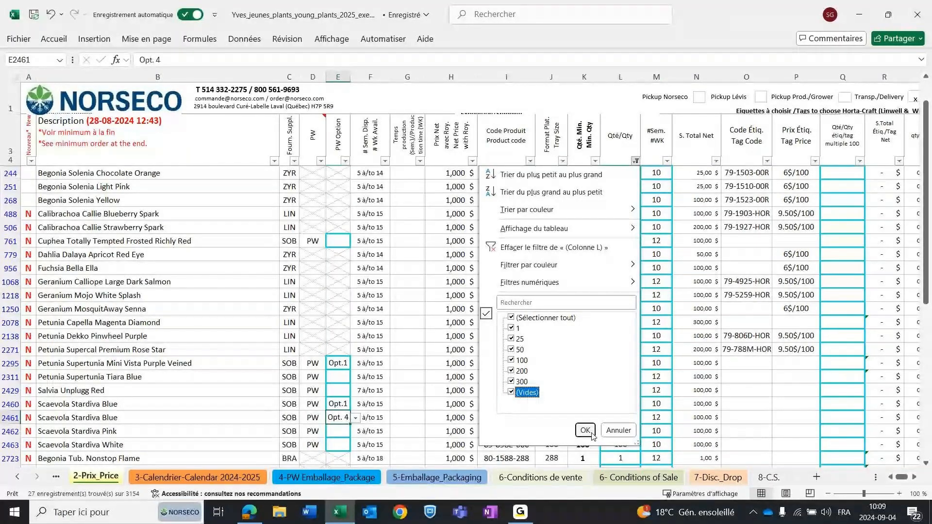
click(585, 430)
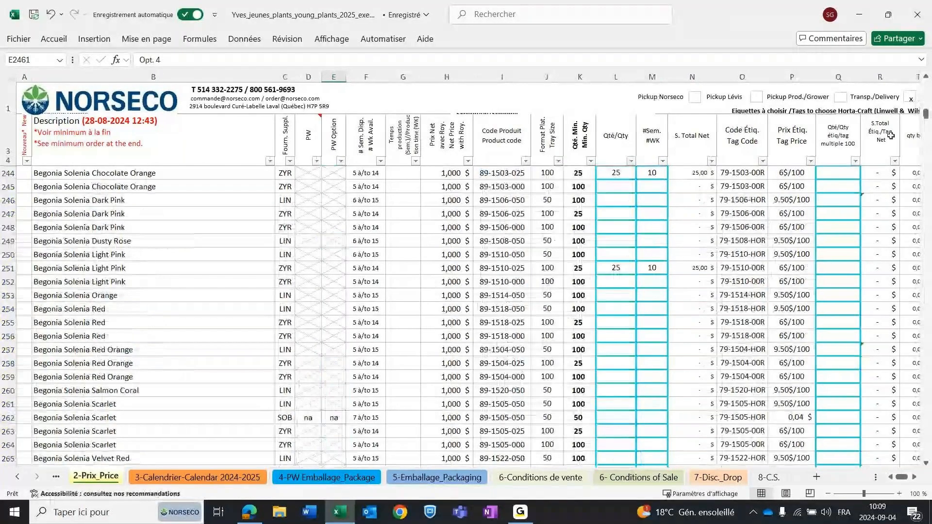
Filter the supplier column to show only SOB products.
click(290, 162)
click(178, 318)
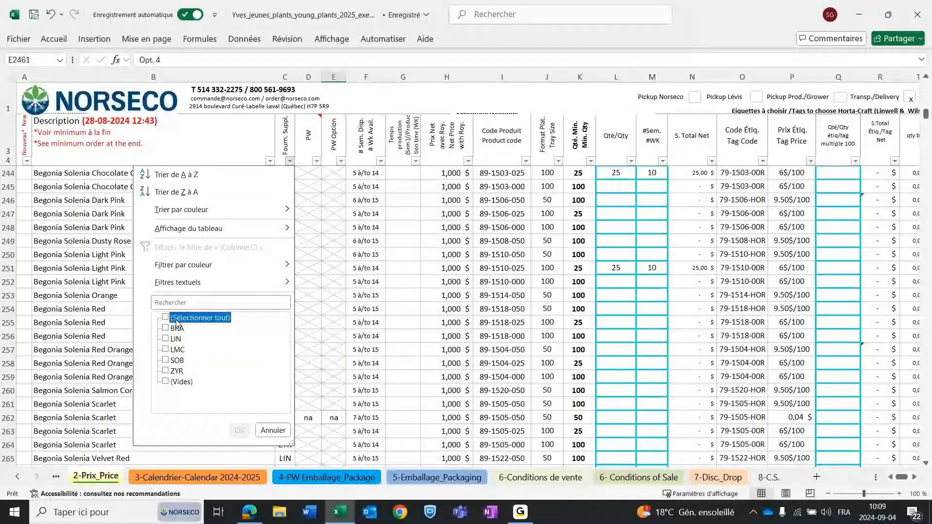
click(176, 360)
click(239, 431)
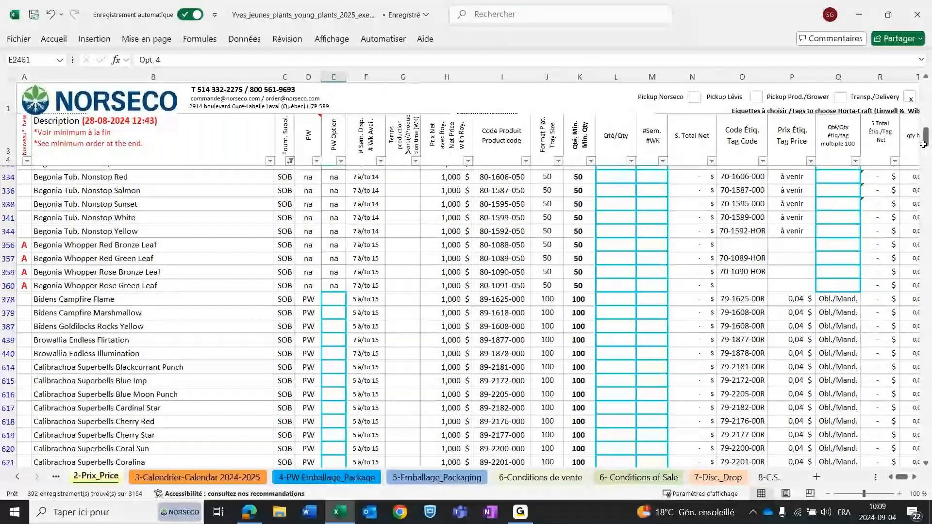
drag(923, 144, 898, 437)
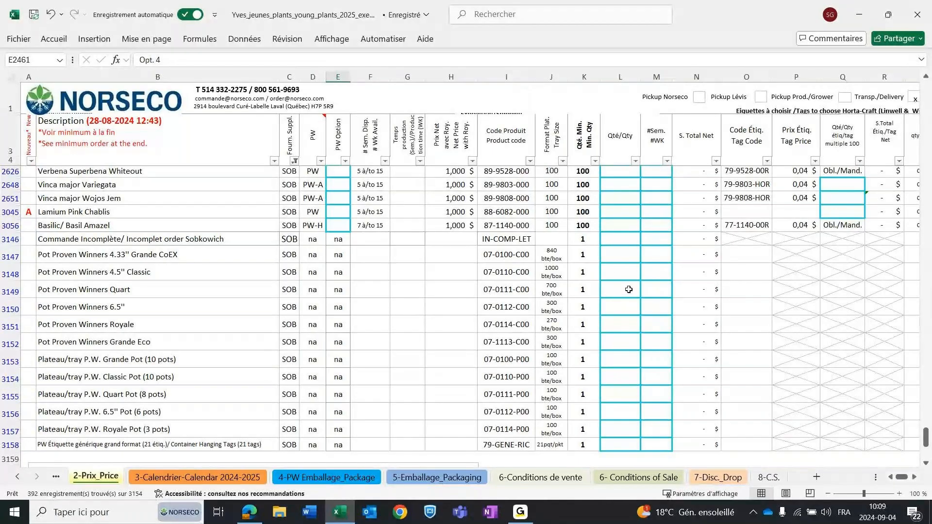
click(617, 257)
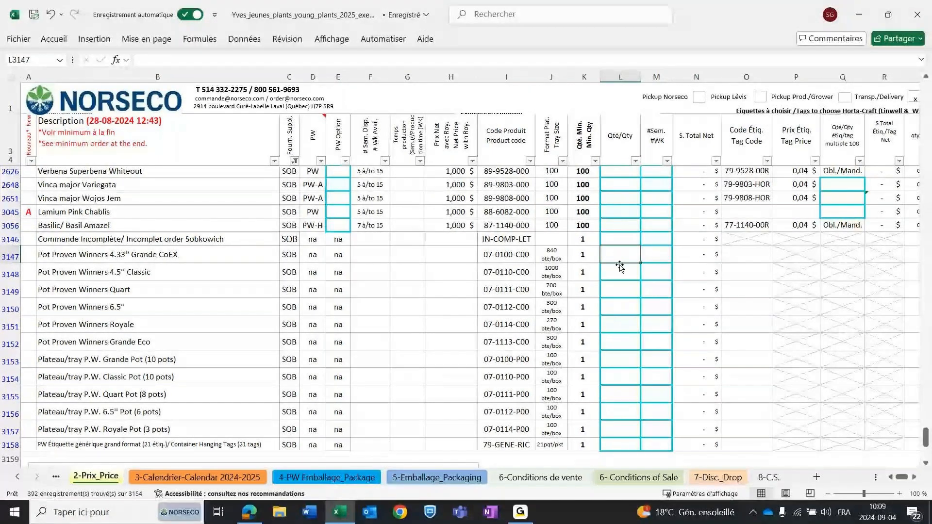
text(1)
click(601, 307)
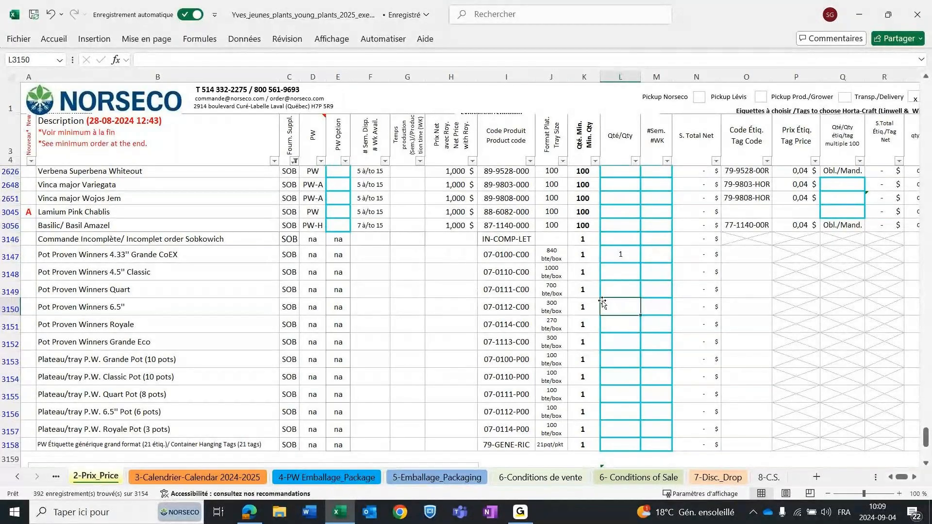
key(Up)
key(Up)
key(Up)
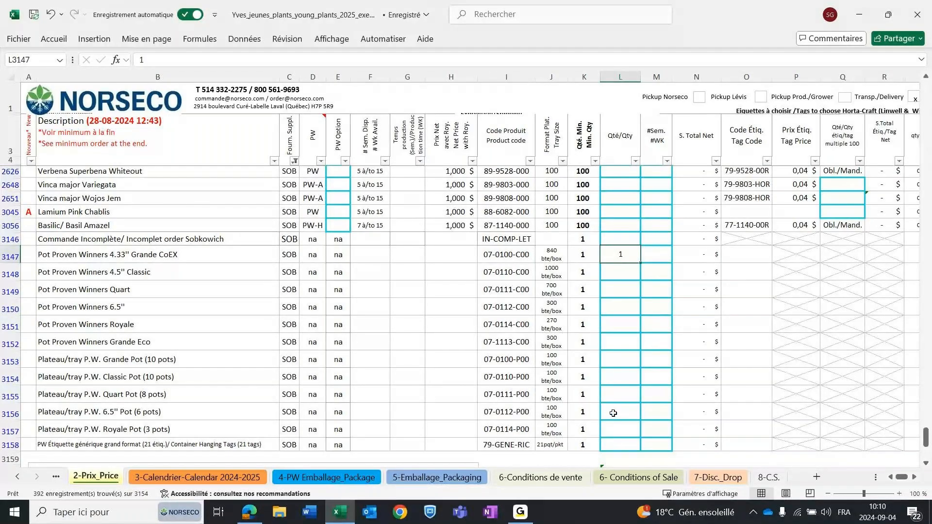
key(Delete)
Enter an order quantity of 1 for Pot Proven Winners 4.33'' Grande CoEX.
drag(40, 347, 41, 254)
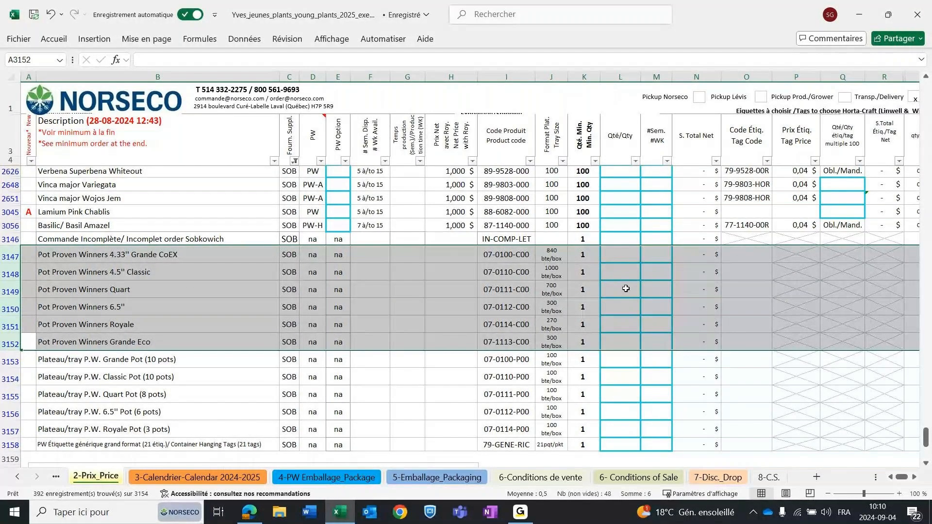
click(620, 254)
text(1)
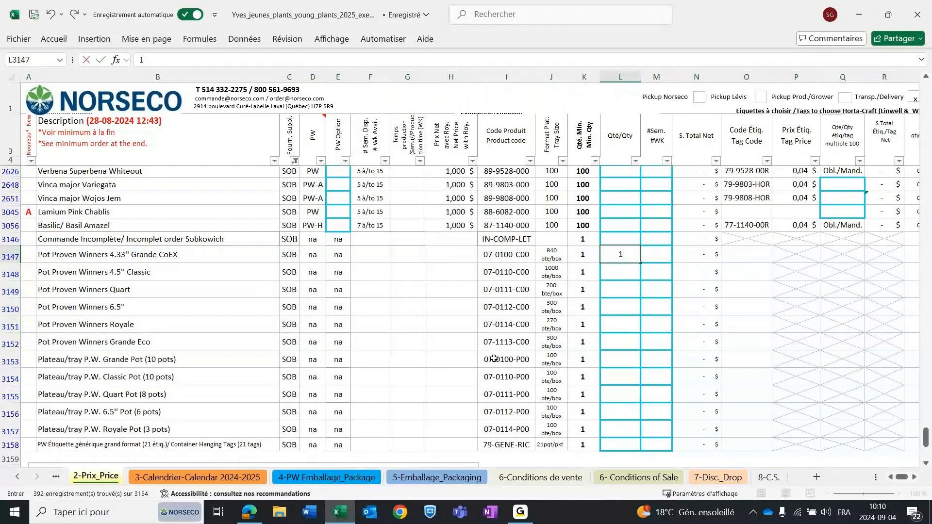
click(620, 324)
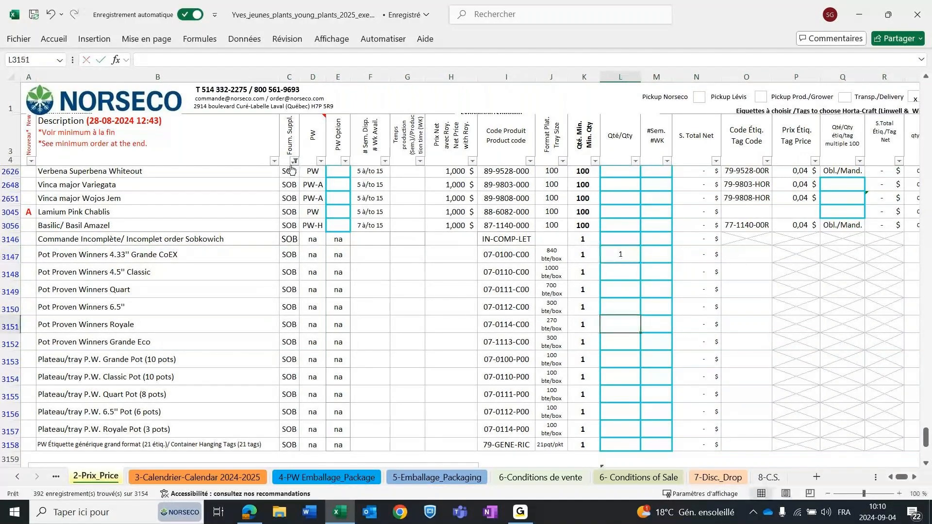
Reset the supplier filter to include all suppliers and filter the order quantity column to exclude blanks.
click(294, 161)
click(186, 317)
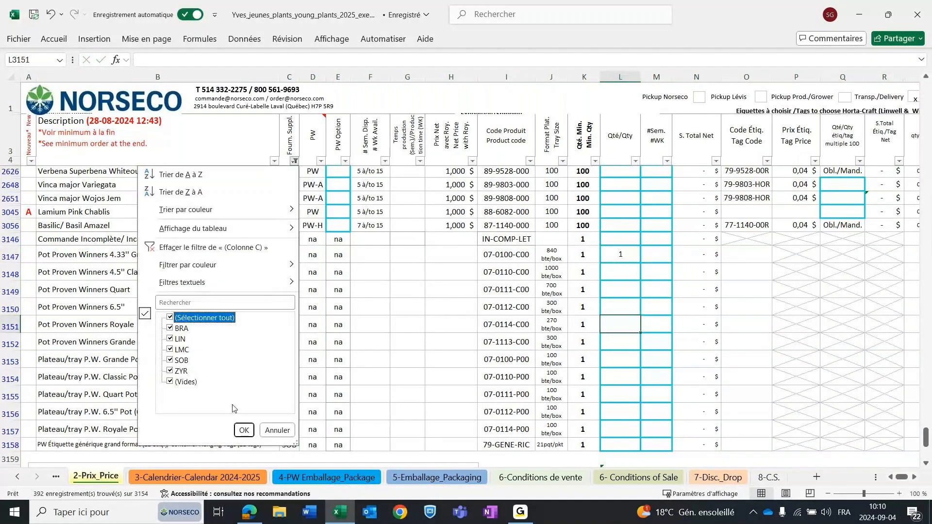
click(244, 431)
click(635, 160)
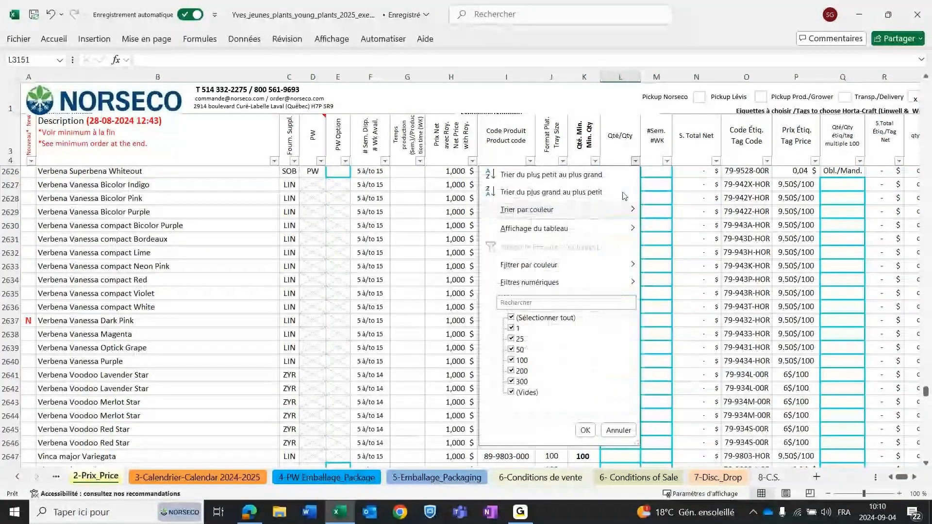
click(537, 394)
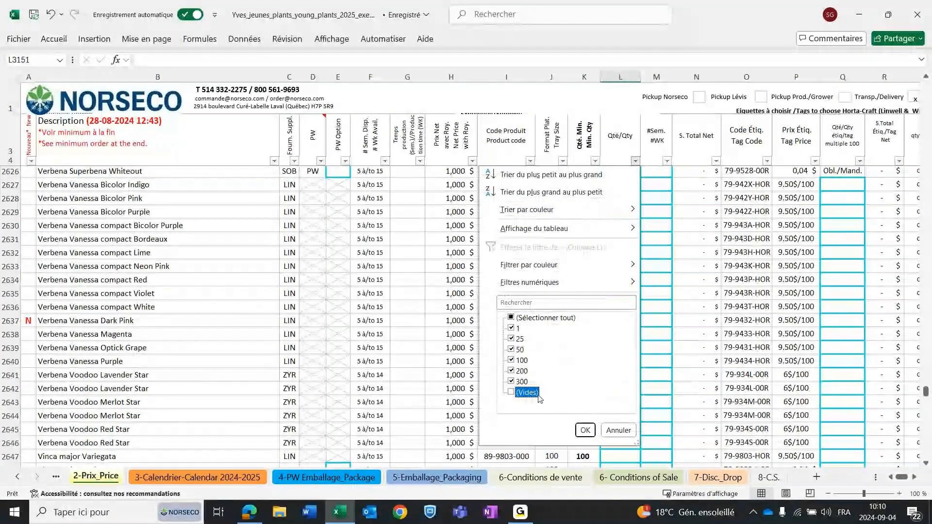
click(586, 432)
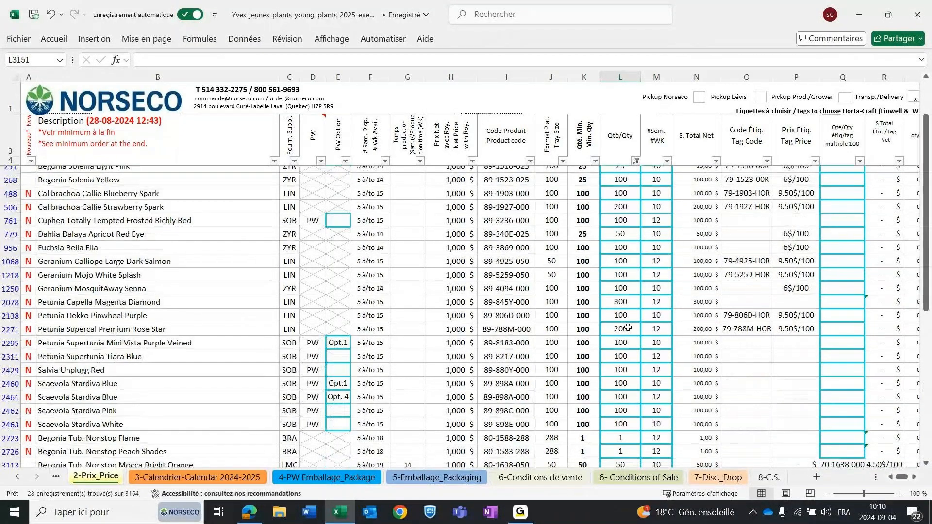
Choose 1 as the tag quantity for Geranium Calliope Large Dark Salmon.
scroll(627, 328, up, 2)
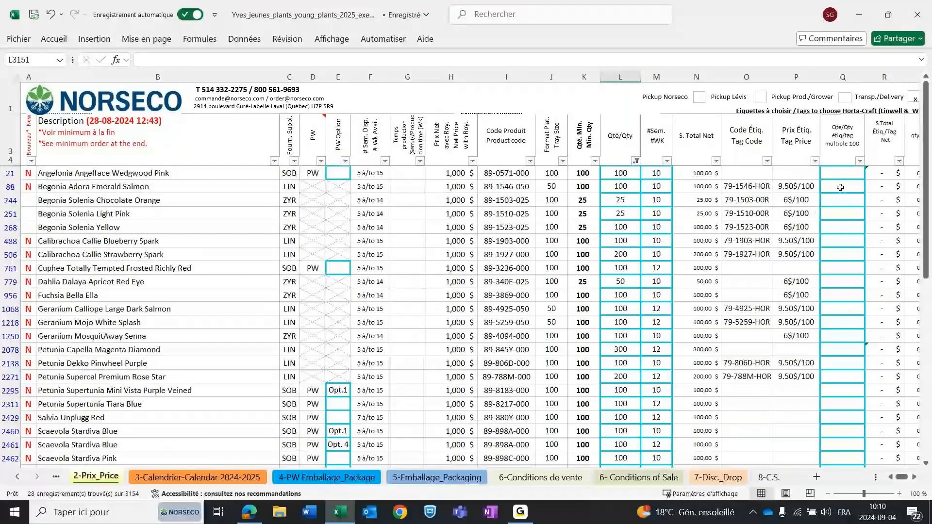
click(6, 309)
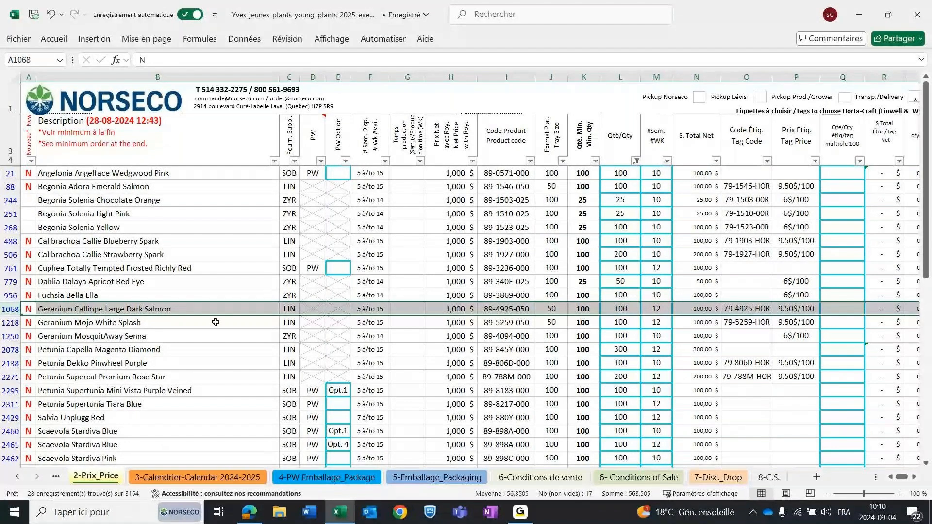
click(845, 315)
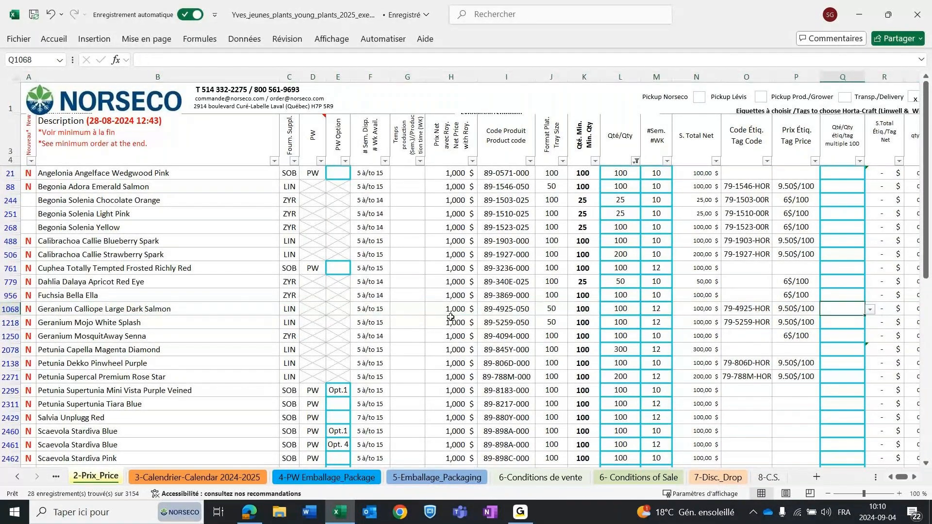
click(875, 311)
click(859, 311)
click(869, 312)
click(839, 322)
click(838, 322)
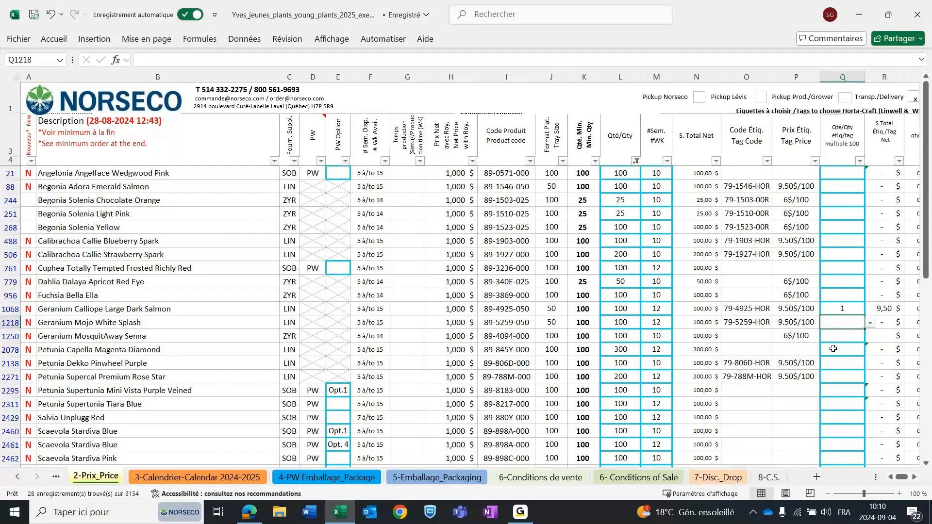
click(840, 339)
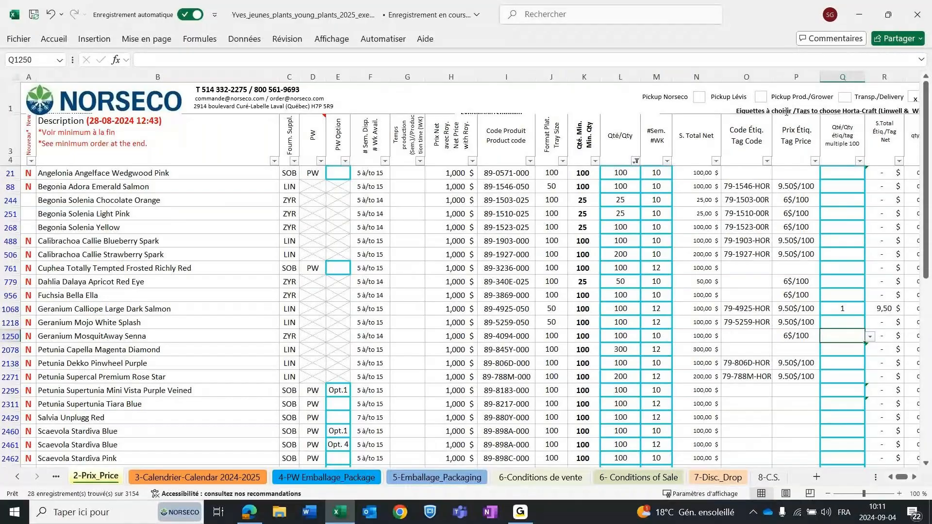
Select the two Scaevola Stardiva Blue rows to examine the same product ordered for weeks 10 and 12.
scroll(627, 283, down, 2)
scroll(627, 283, down, 1)
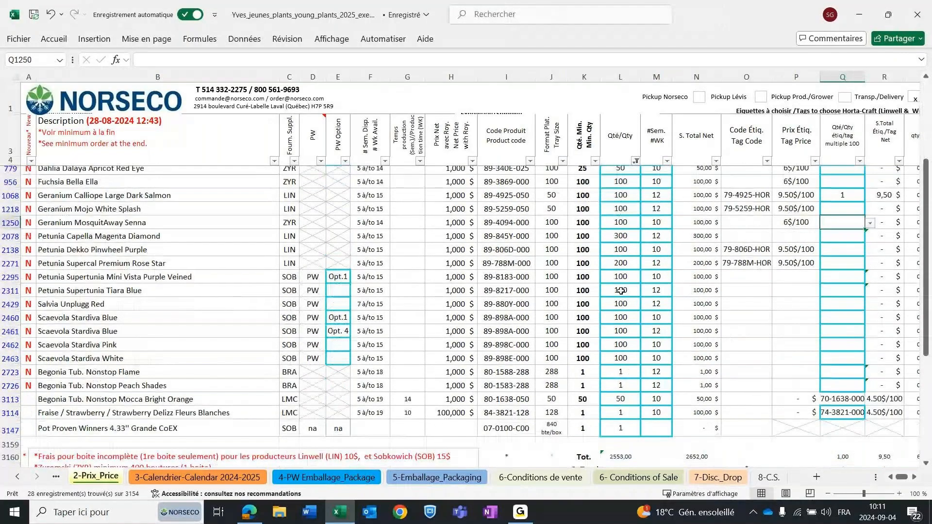
scroll(10, 394, up, 2)
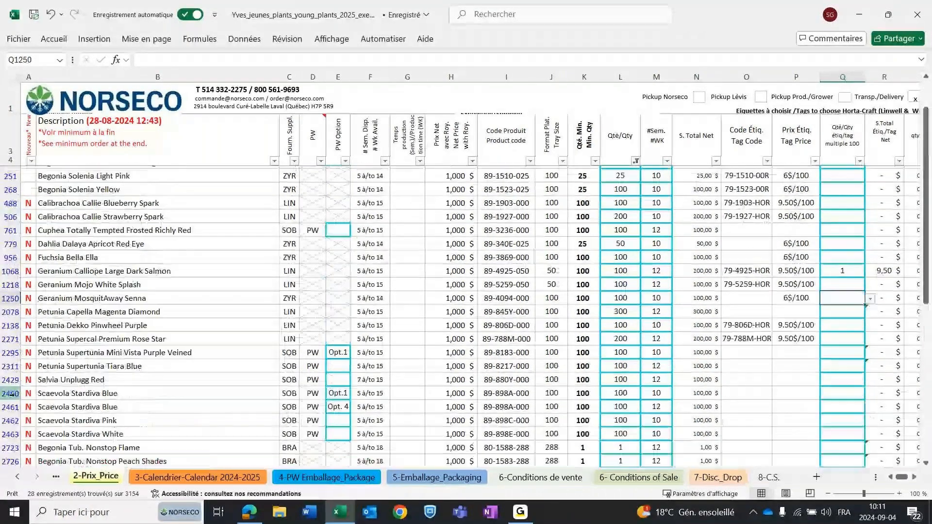
drag(11, 394, 9, 404)
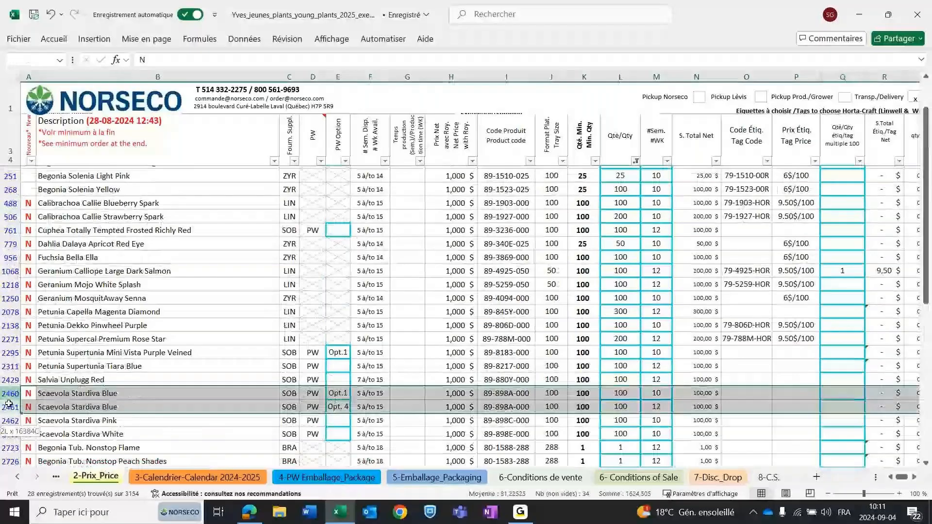
scroll(46, 359, down, 1)
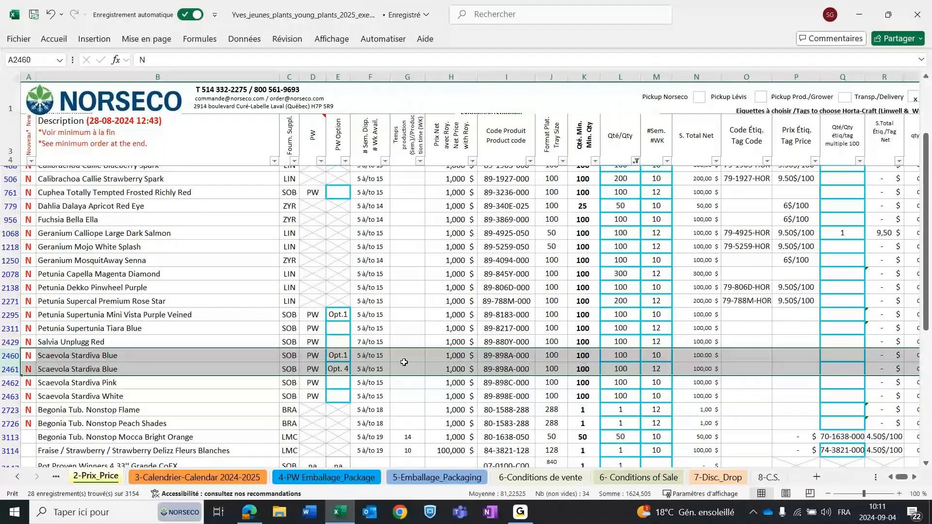
Include blank quantities in the order quantity filter again to show the full product list.
click(618, 355)
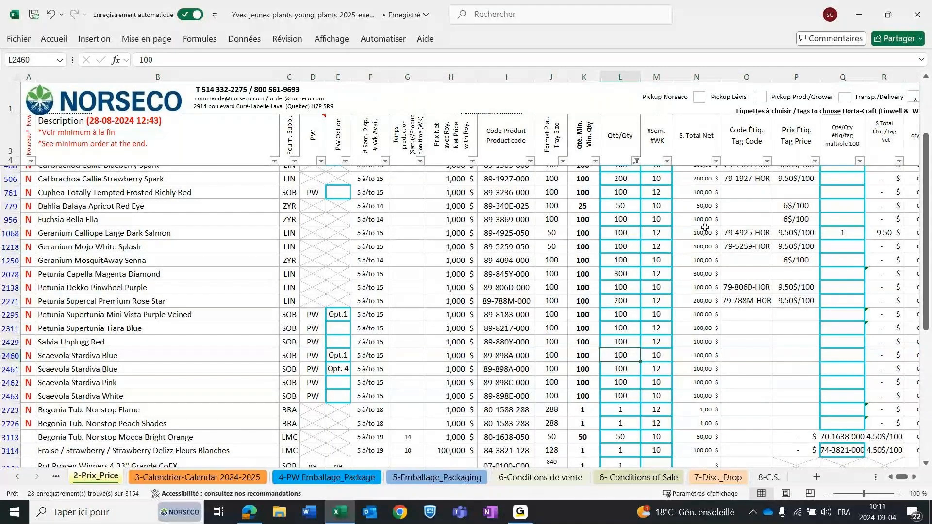
key(ctrl+Up)
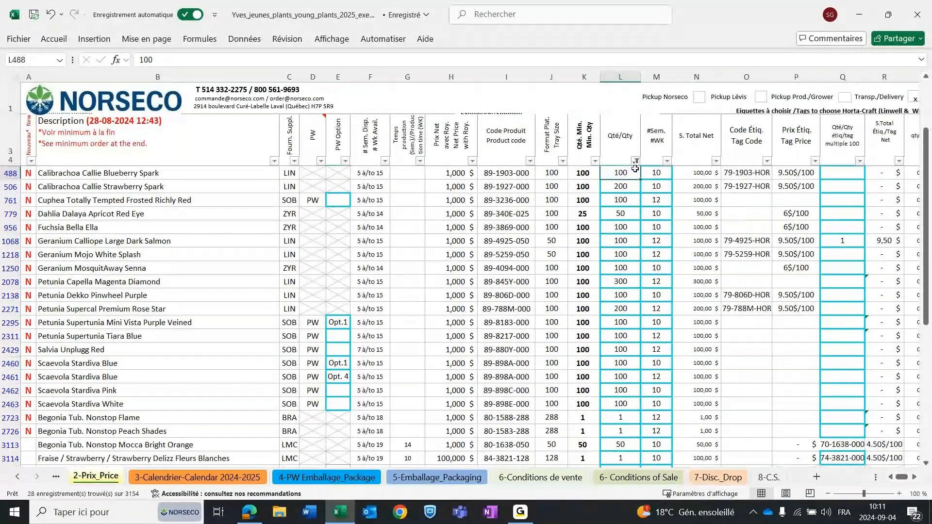
click(635, 160)
click(520, 393)
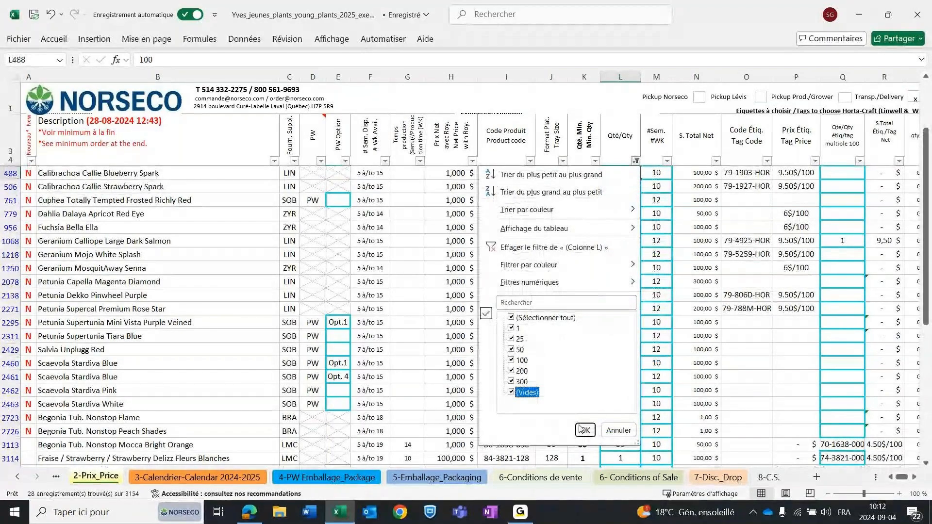
click(582, 430)
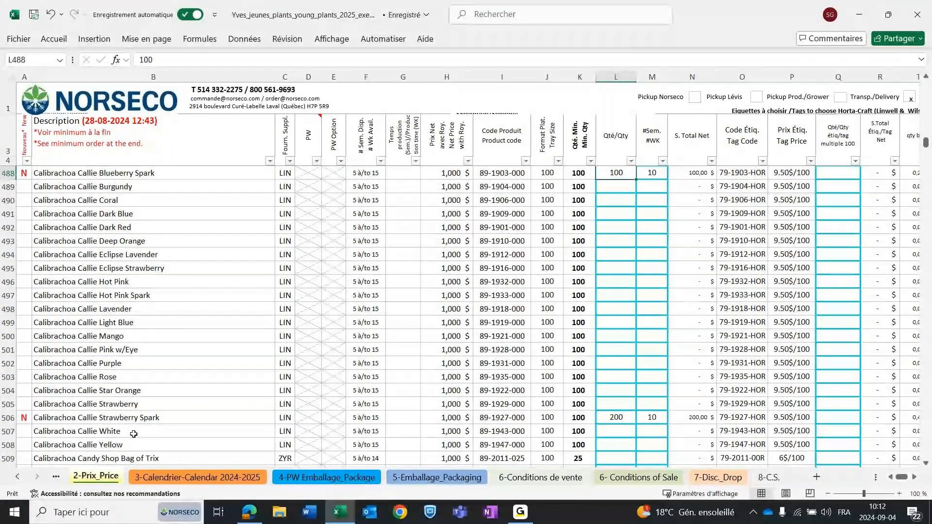
Copy the Calibrachoa Callie Strawberry Spark row and insert the copy directly below the original, above Calibrachoa Callie White.
click(5, 431)
click(2, 418)
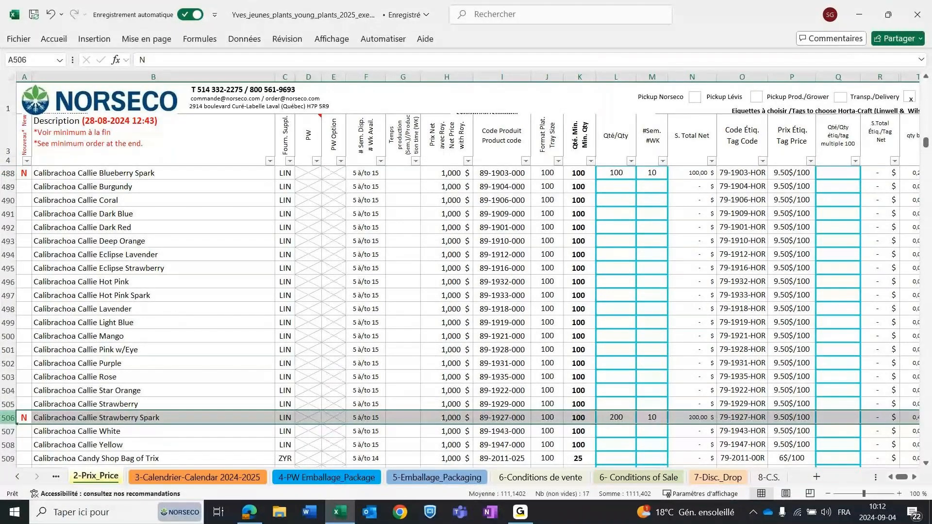
scroll(286, 340, down, 2)
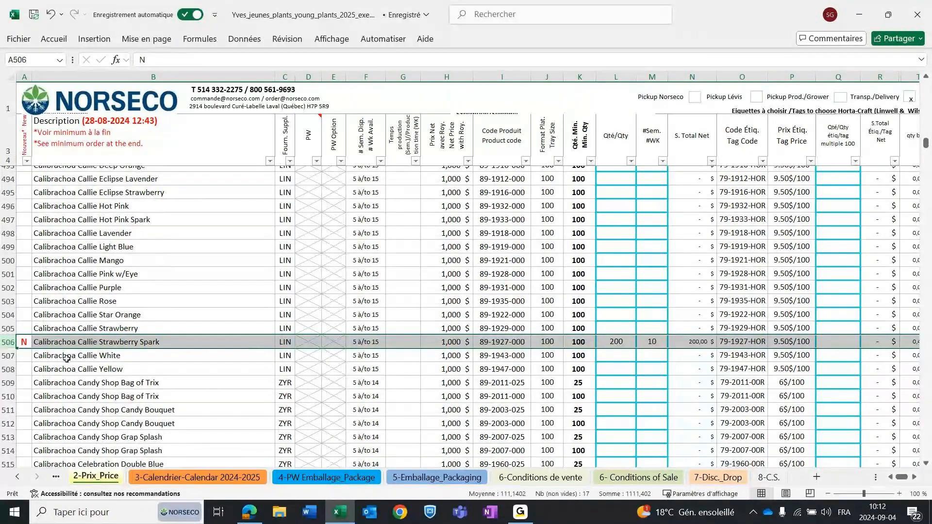
right_click(7, 342)
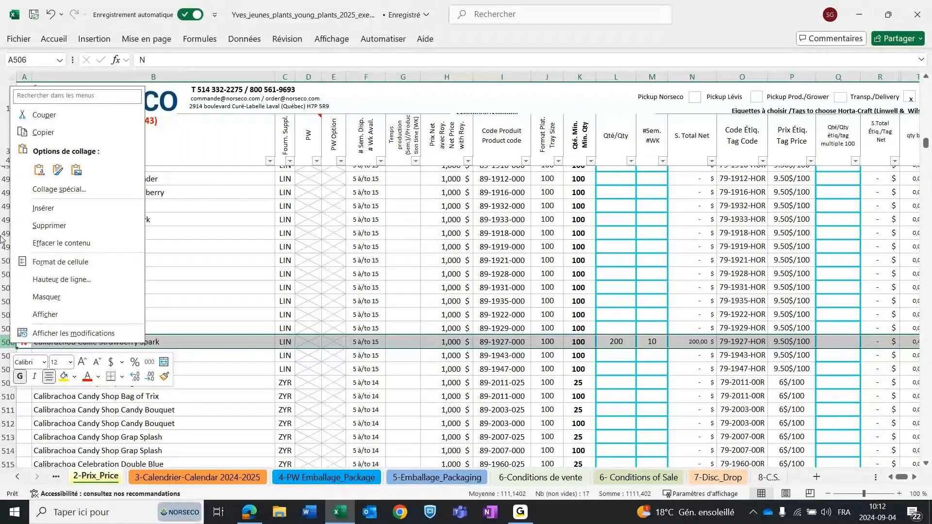
click(46, 139)
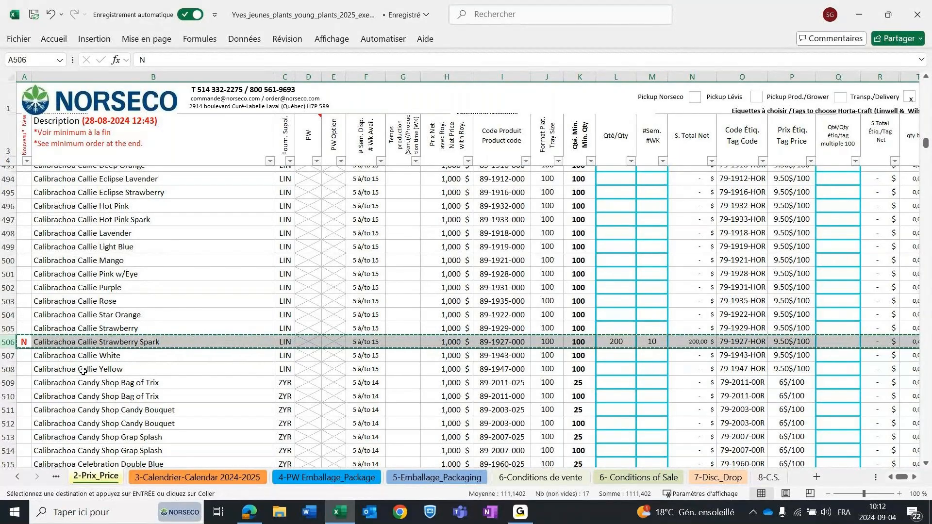
click(5, 355)
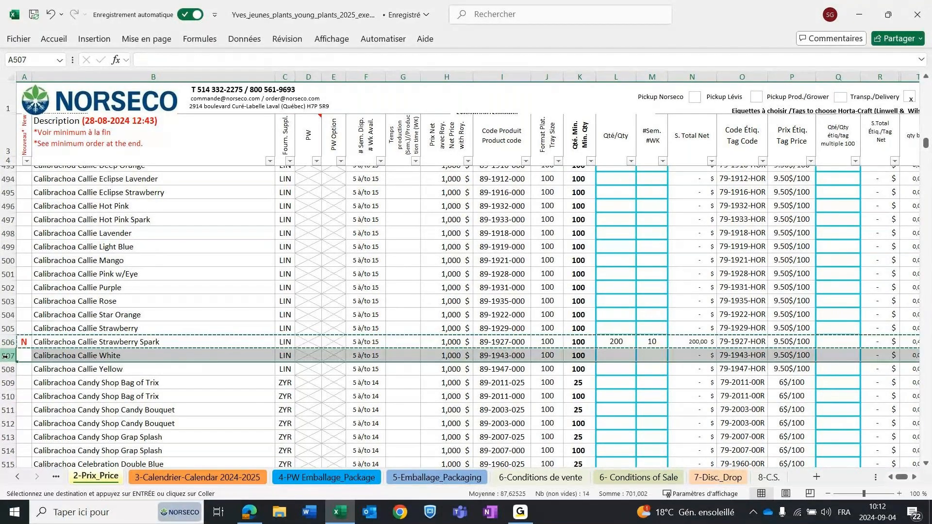
right_click(6, 357)
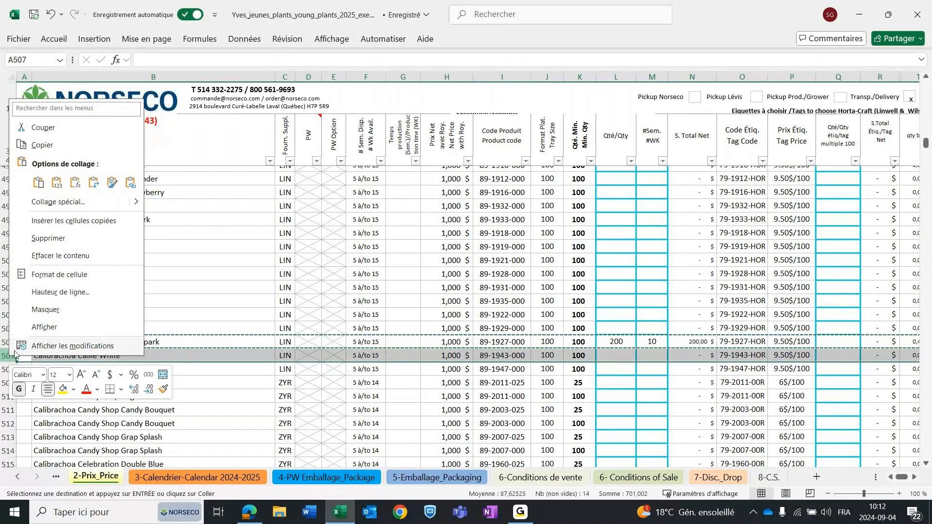
click(57, 224)
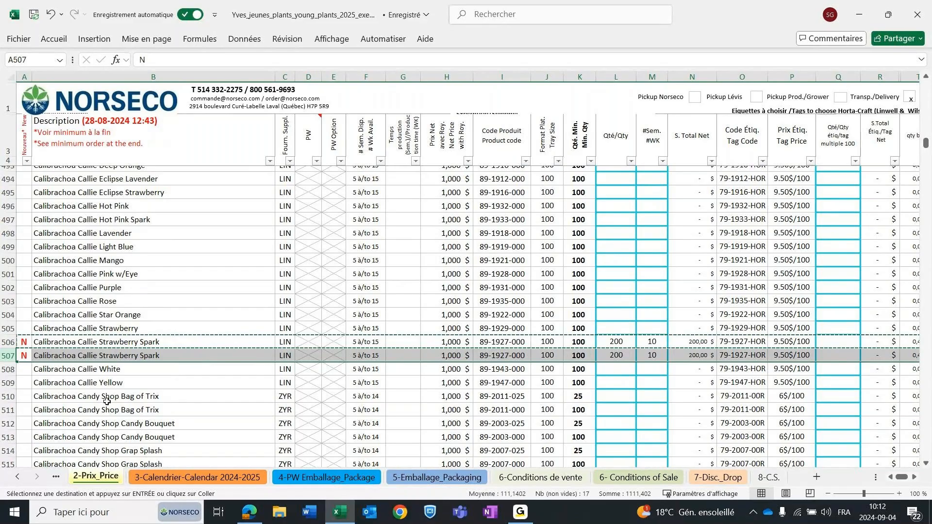
click(106, 401)
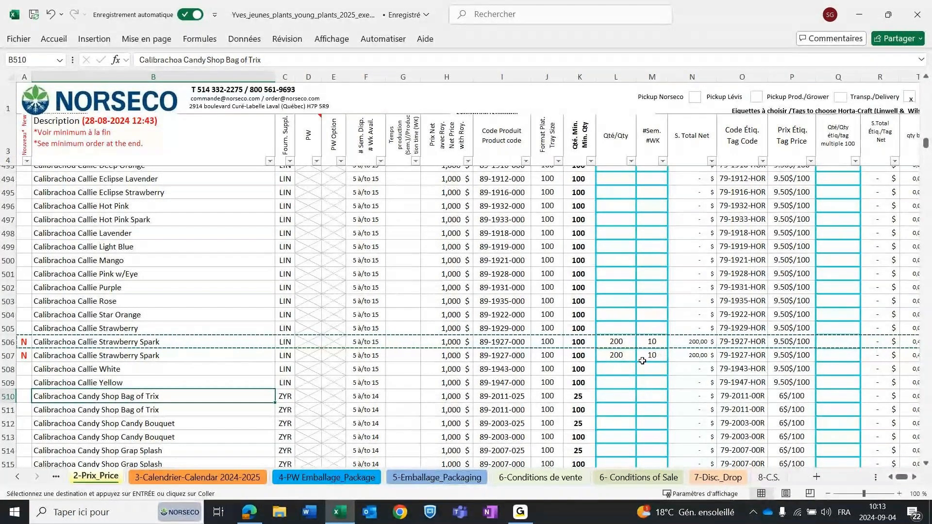
Set the duplicated Calibrachoa Callie Strawberry Spark row to a quantity of 100 for week 12.
click(611, 355)
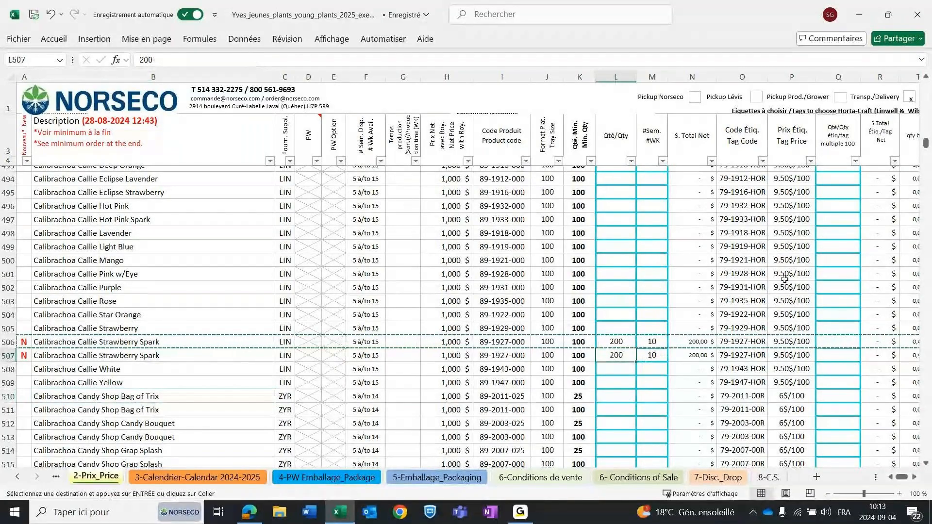
text(100)
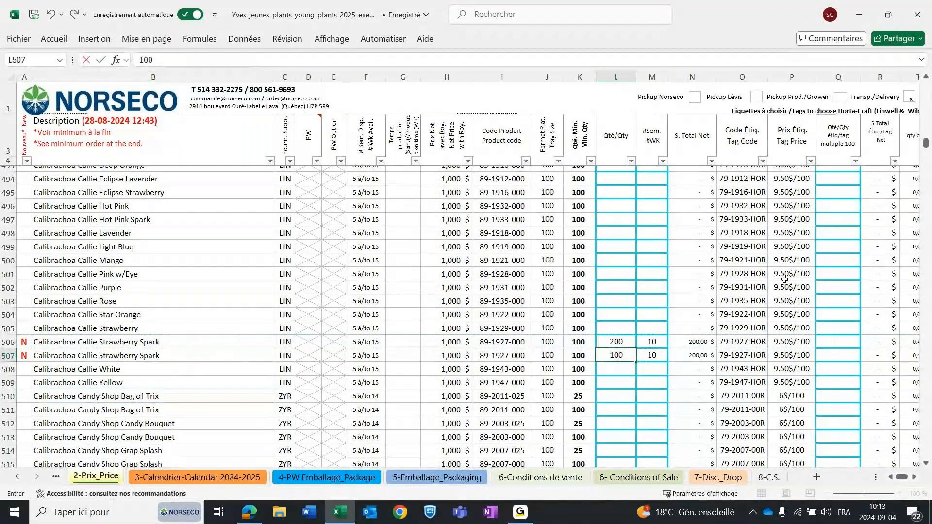
click(655, 356)
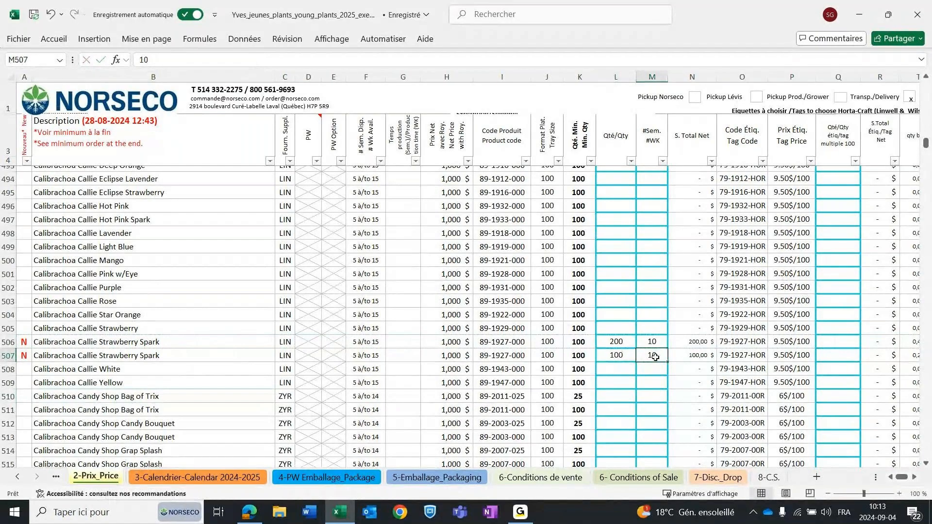
text(1)
key(BackSpace)
text(2)
key(Return)
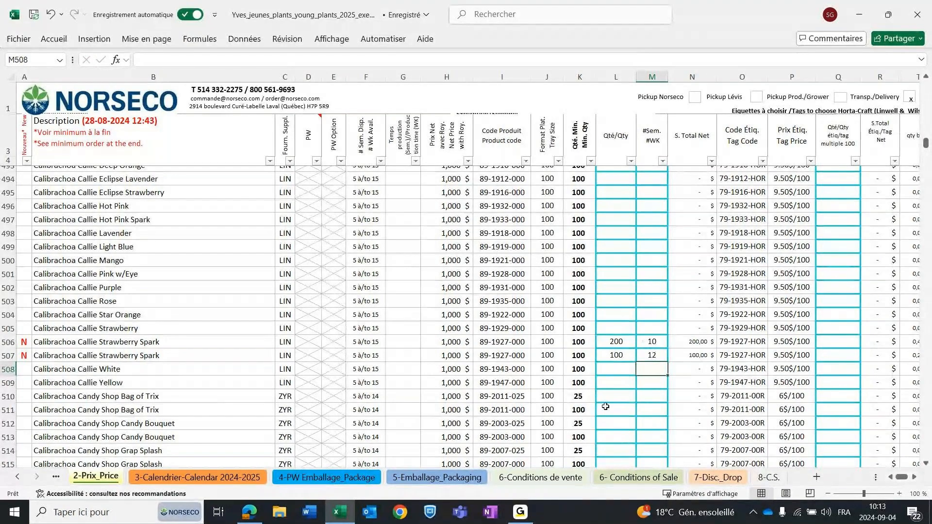
Filter the order quantity column to exclude blanks so only ordered products are listed.
click(631, 162)
click(522, 393)
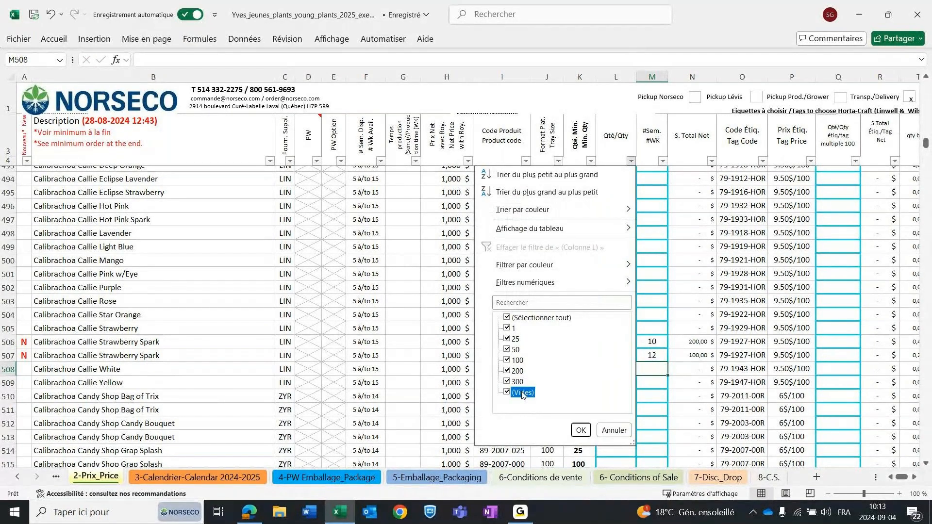
click(580, 430)
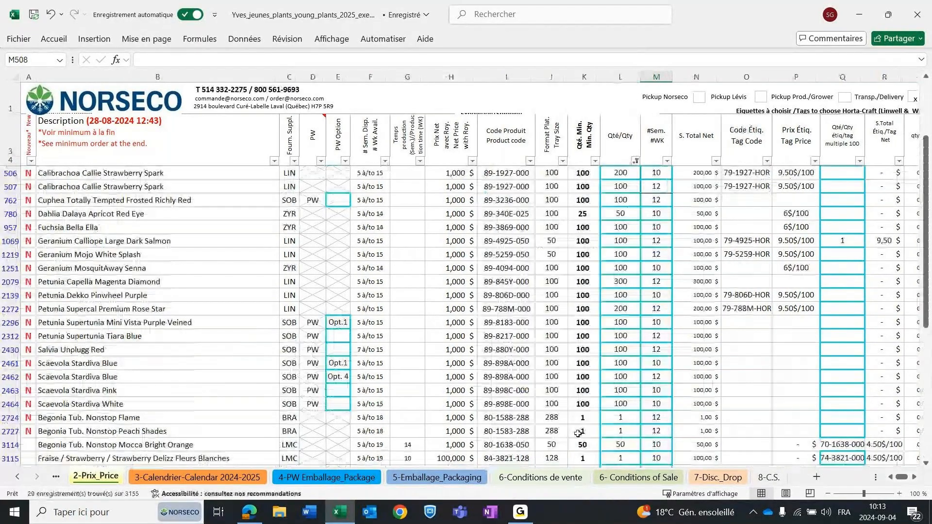
Select the two Calibrachoa Callie Strawberry Spark rows to examine their quantities and weeks in the filtered order.
scroll(538, 329, up, 2)
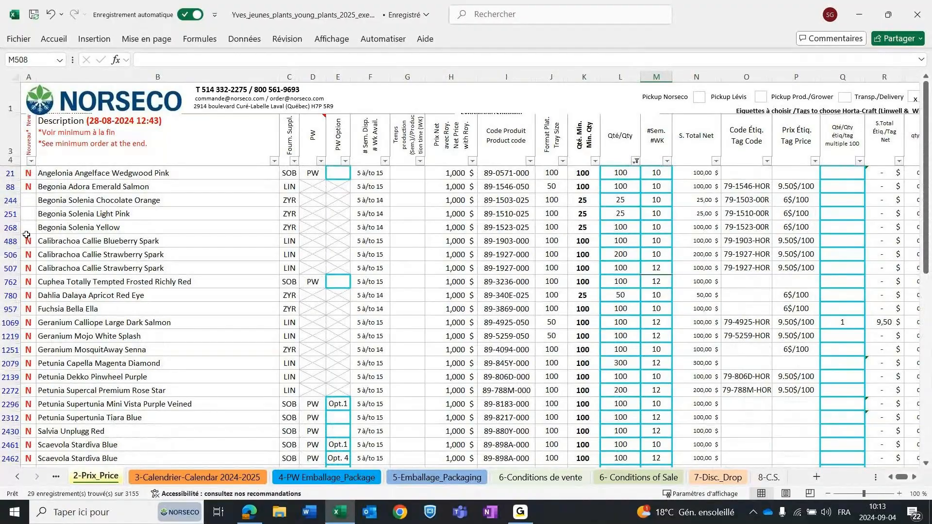
click(8, 255)
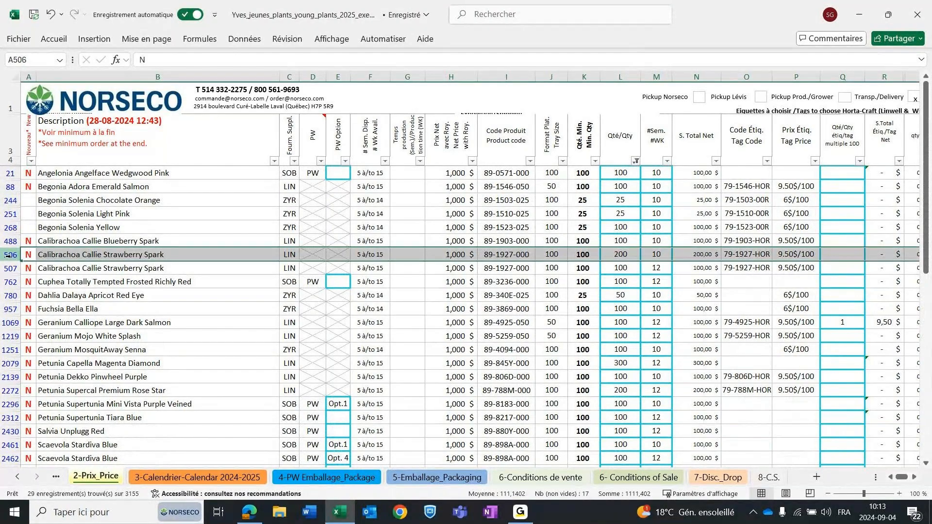
drag(8, 254, 8, 268)
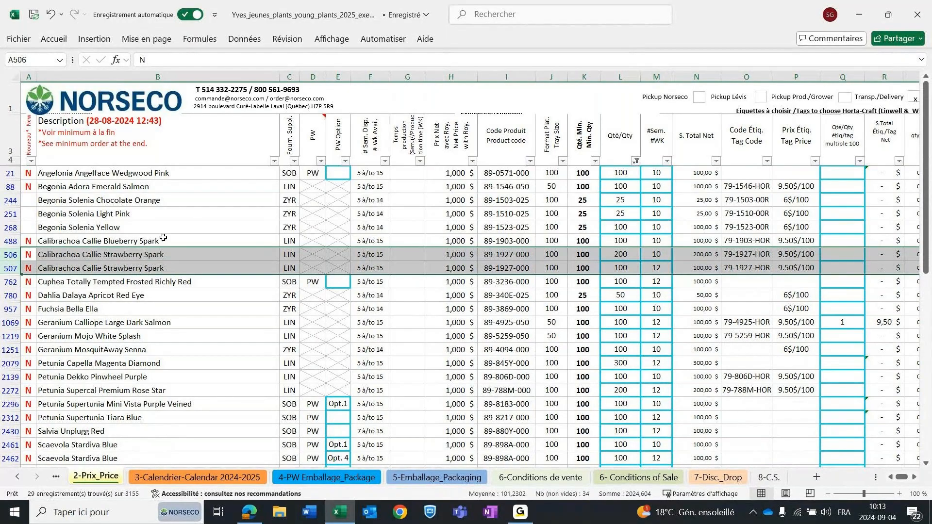
click(2, 253)
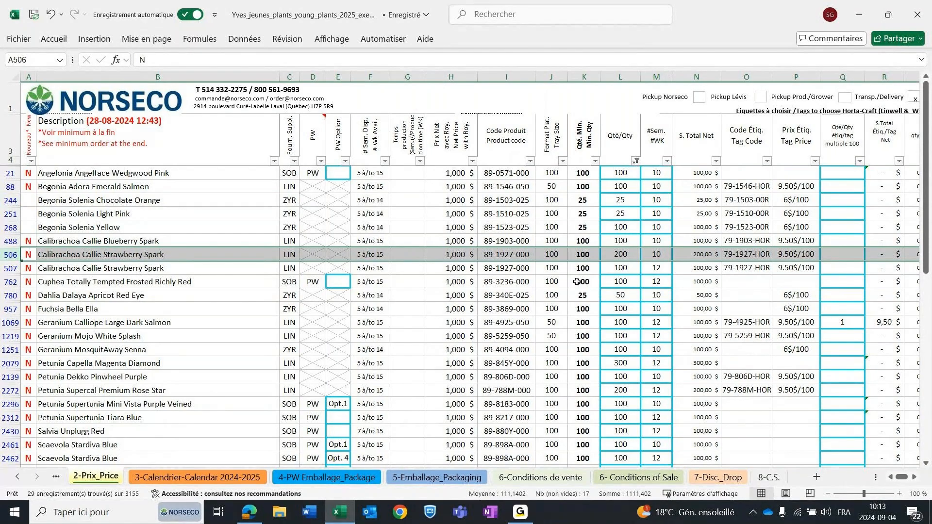
click(622, 282)
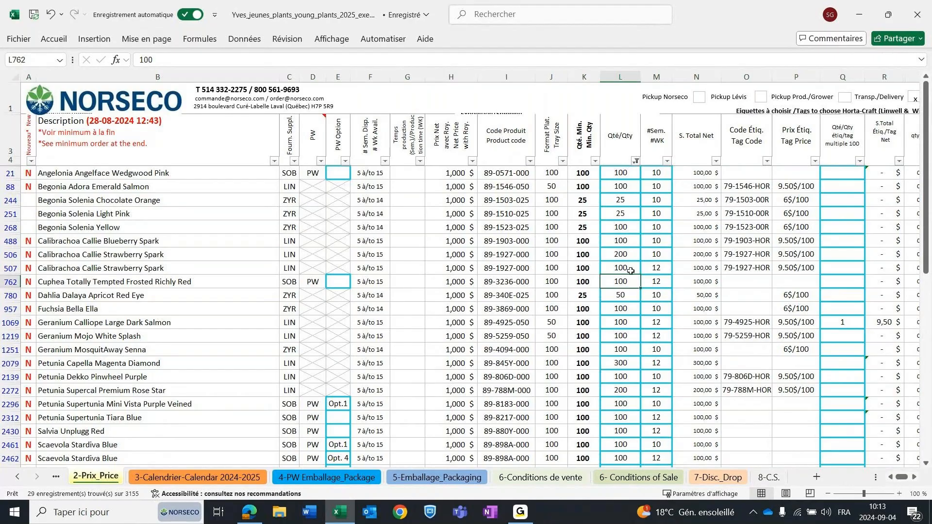